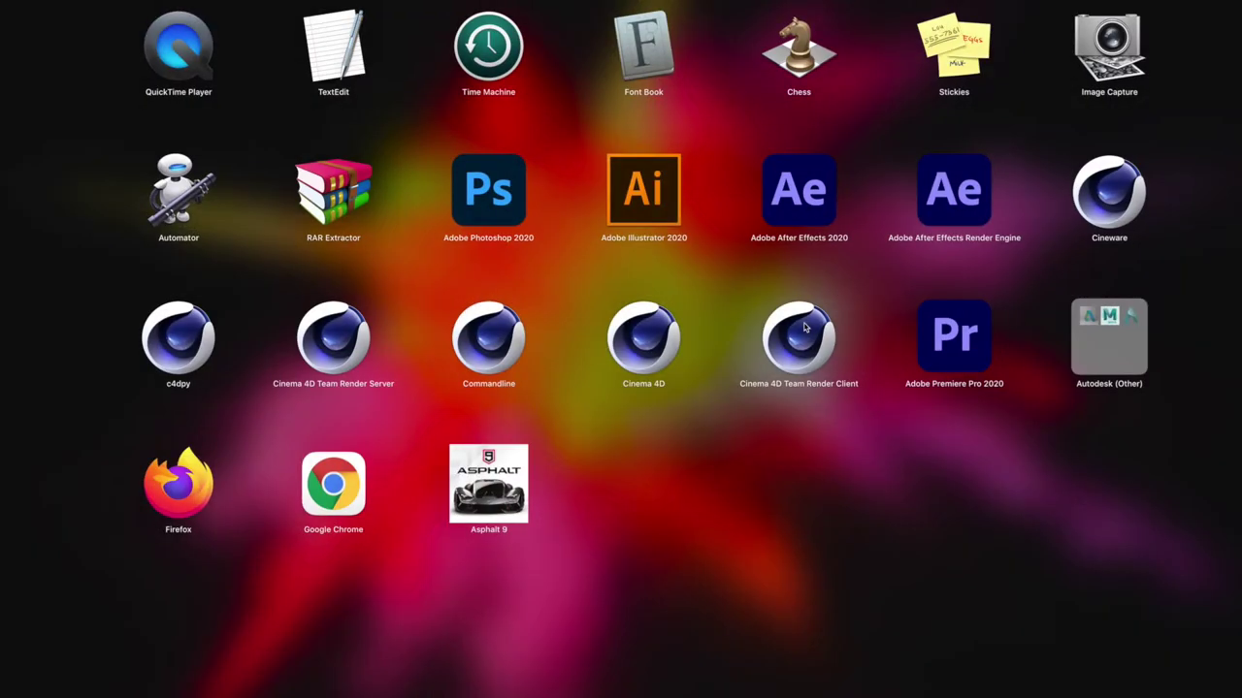
Launch Maya 2020 from the Autodesk (Other) folder in Launchpad
click(1103, 351)
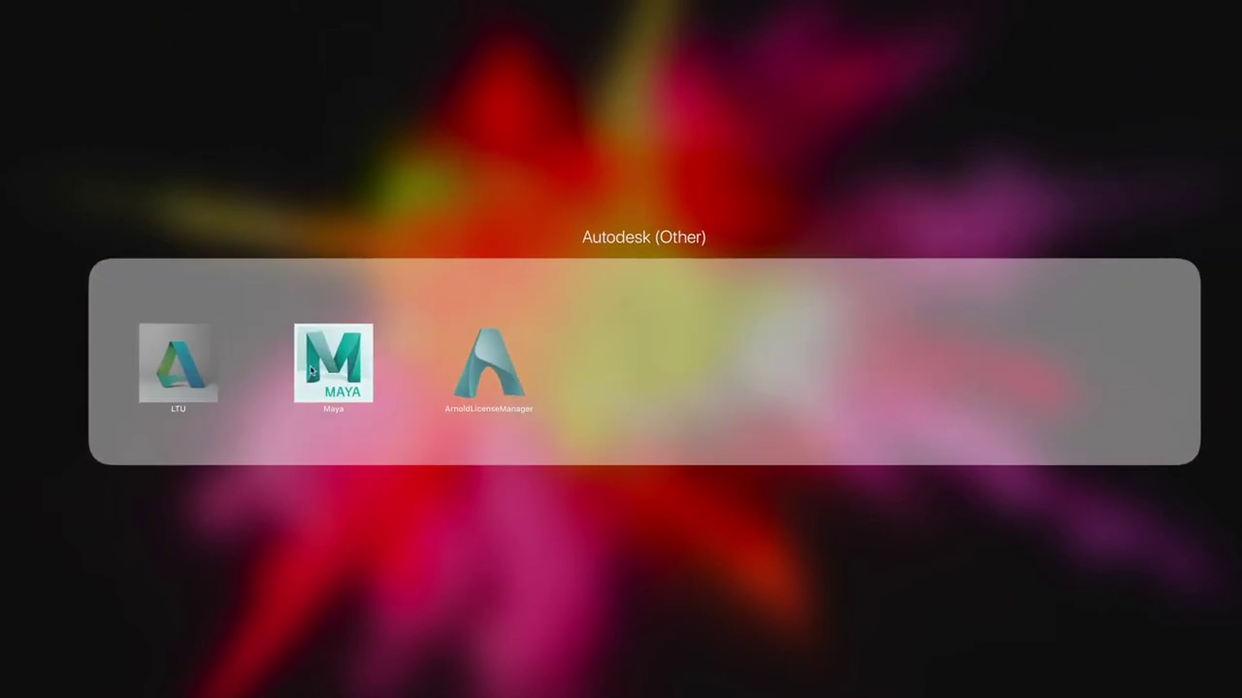
click(339, 380)
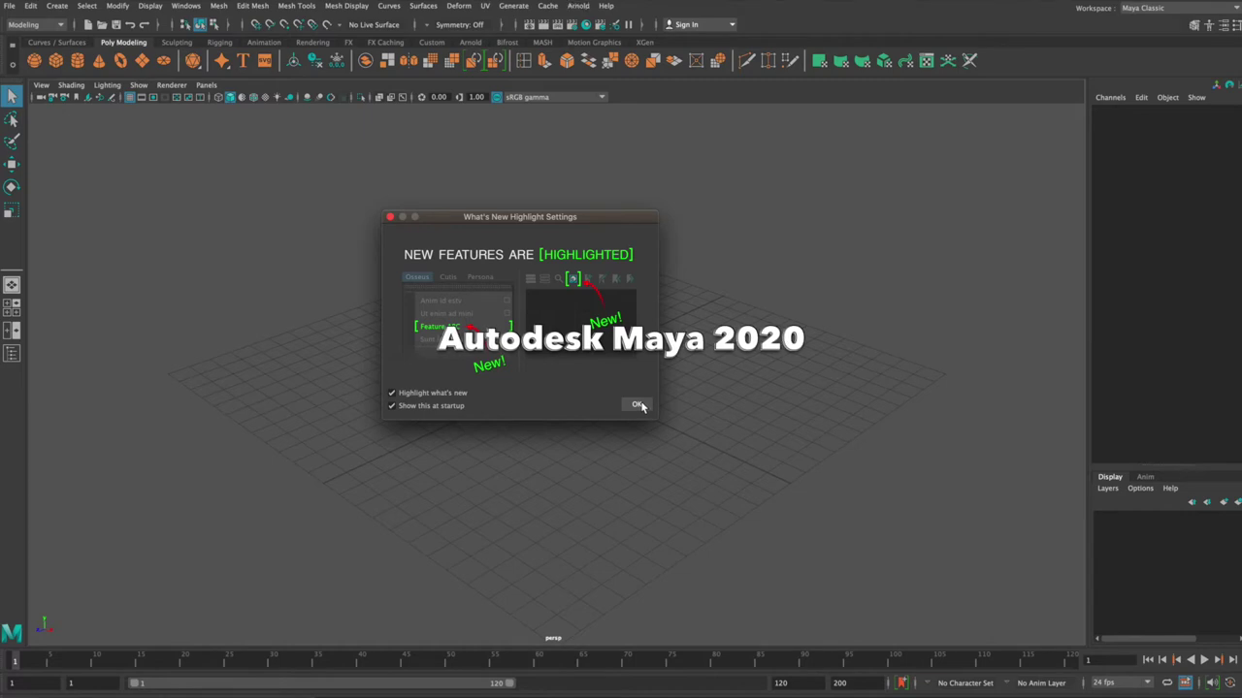
Dismiss the What's New dialog and create a polygon cube framed in the view
click(638, 405)
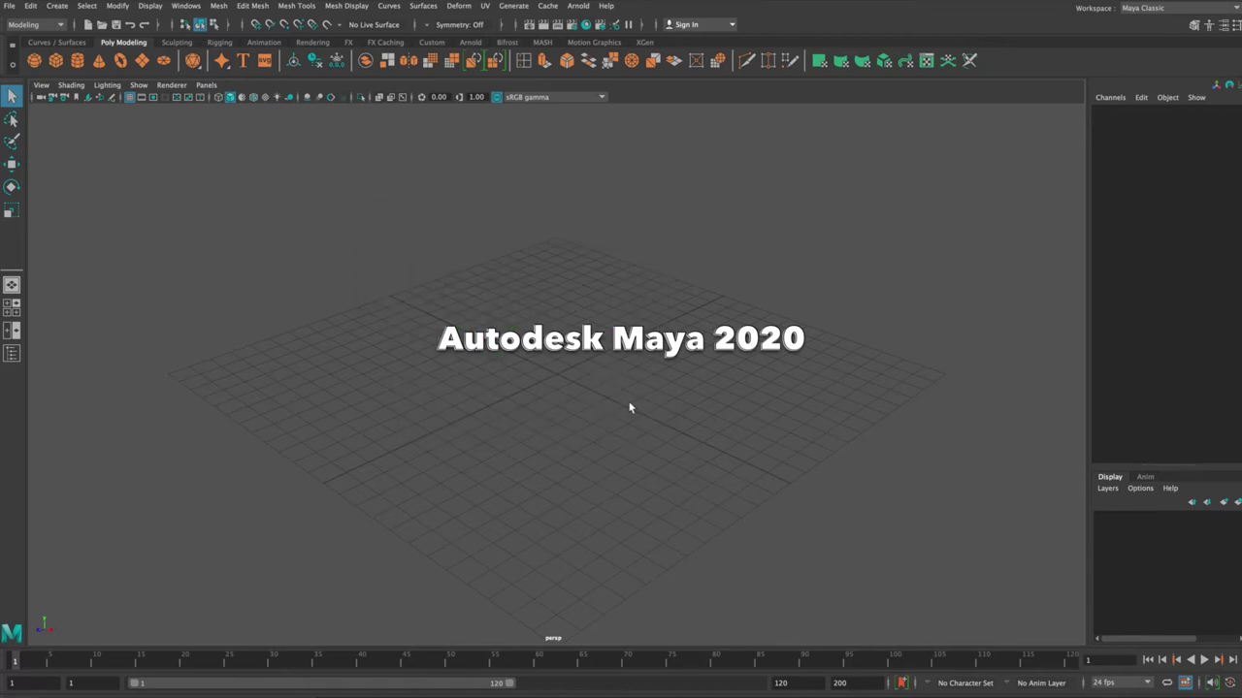
click(59, 63)
key(f)
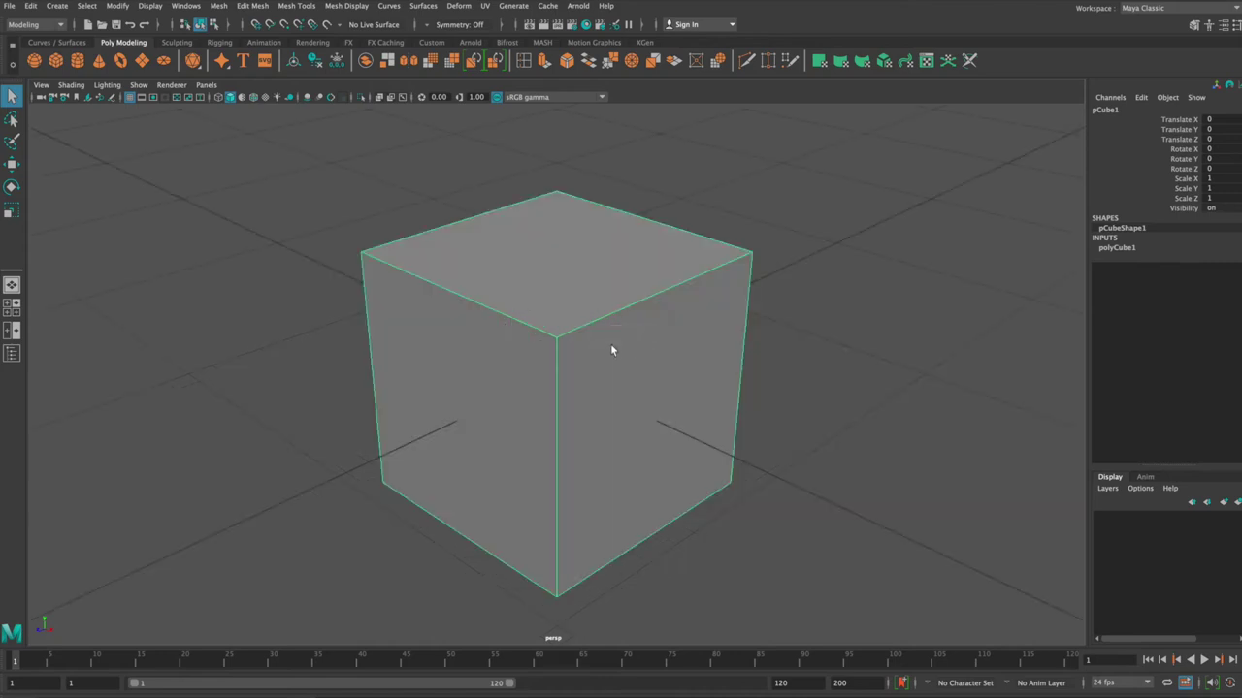
scroll(731, 416, down, 2)
scroll(696, 433, down, 3)
alt+drag(695, 433, 612, 400)
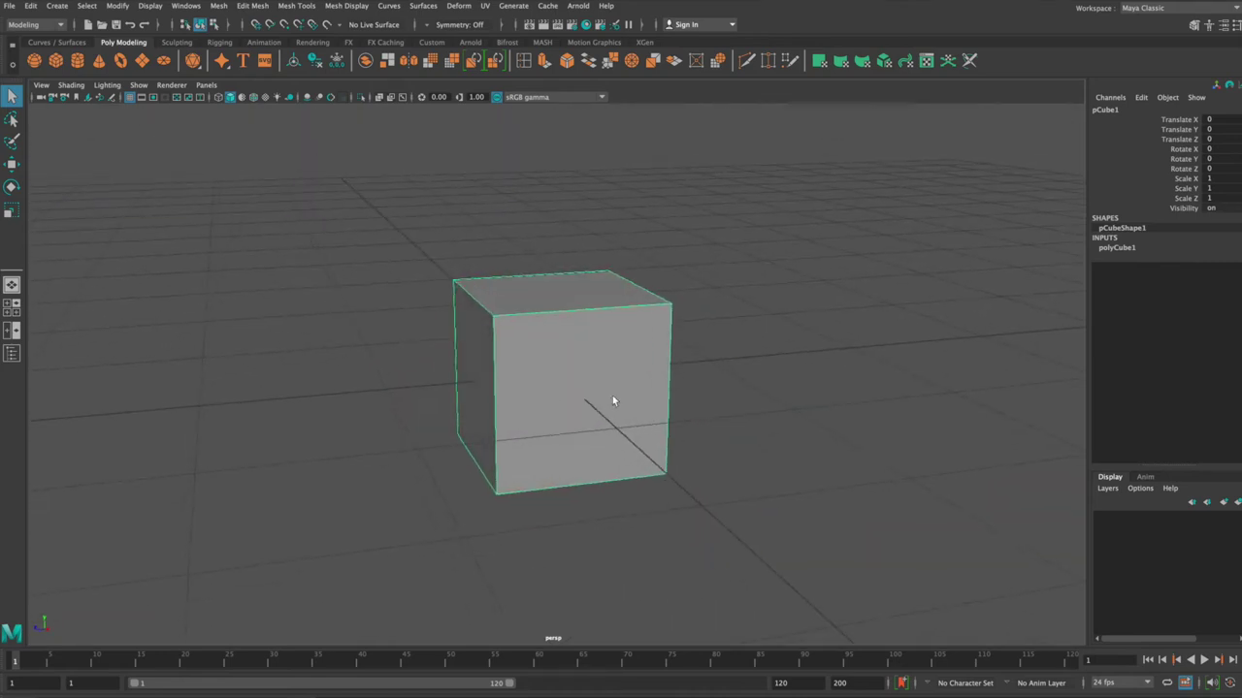
Set the cube's Subdivisions Depth to 2
click(1117, 248)
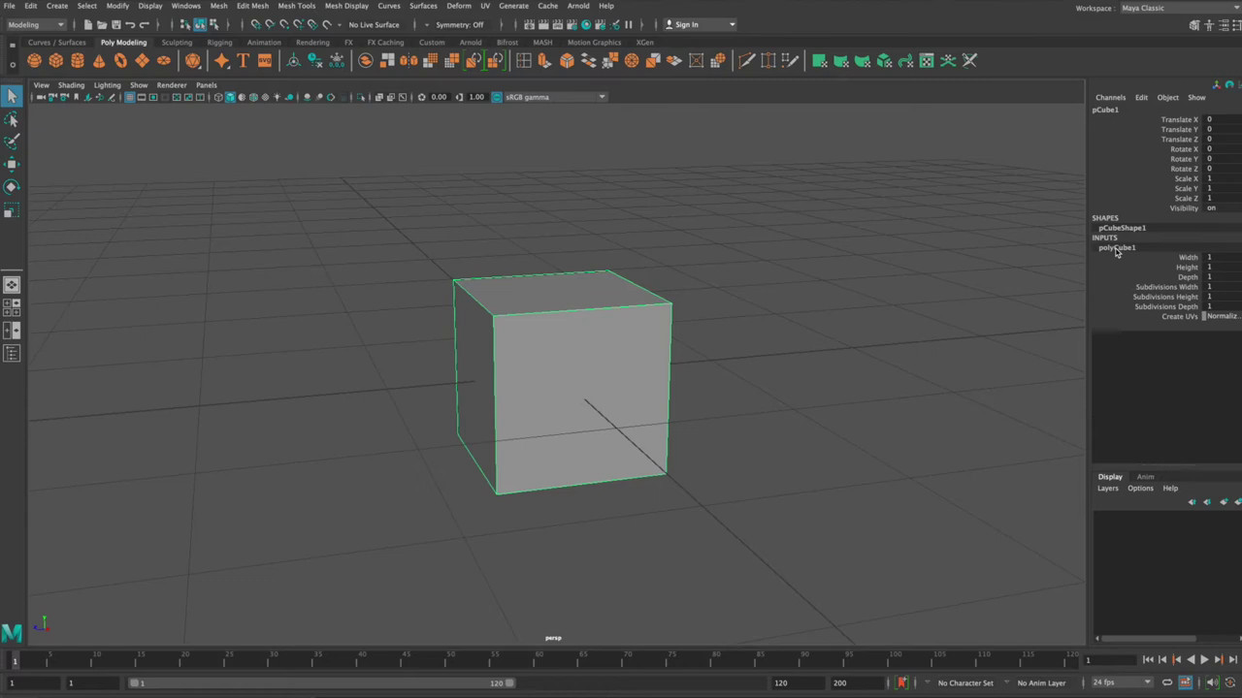
click(1187, 309)
middle_drag(867, 278, 874, 277)
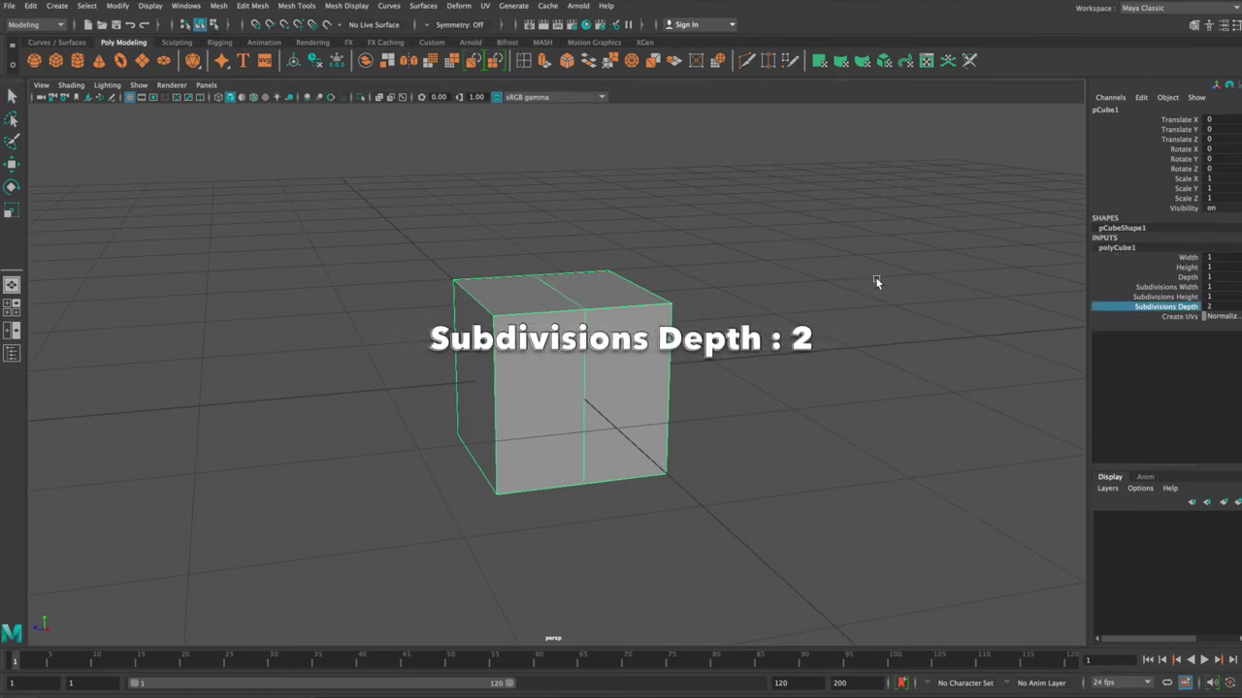
click(826, 290)
click(617, 338)
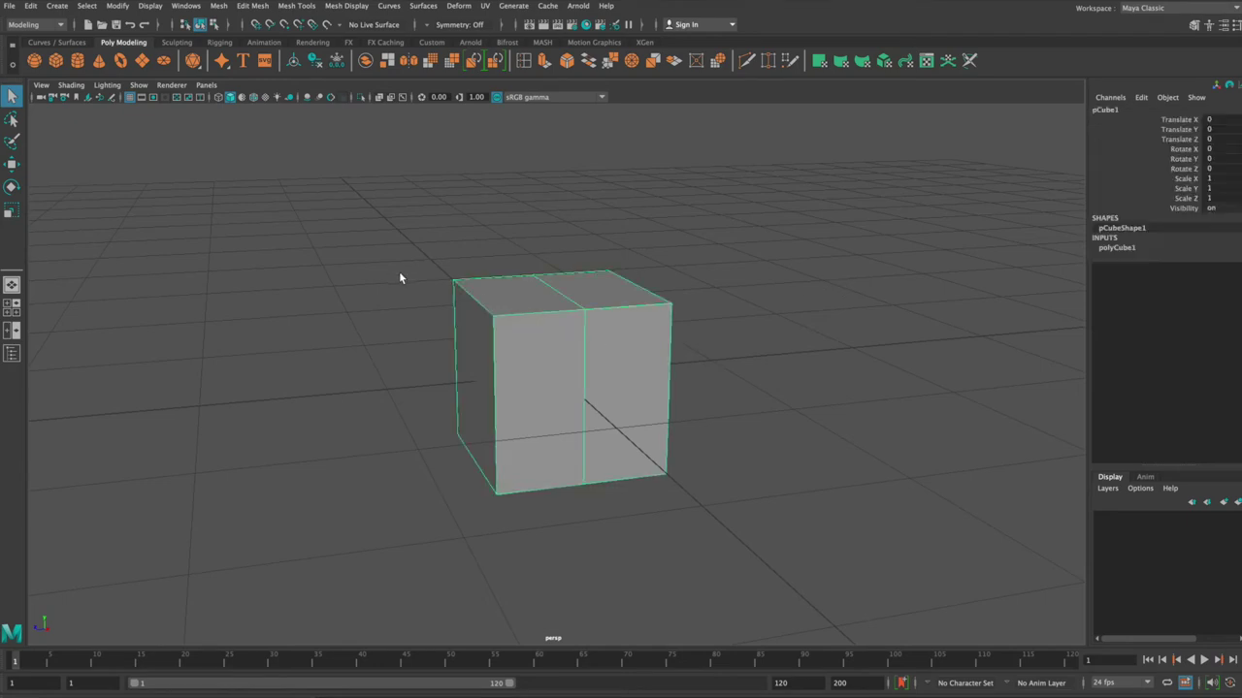
click(287, 198)
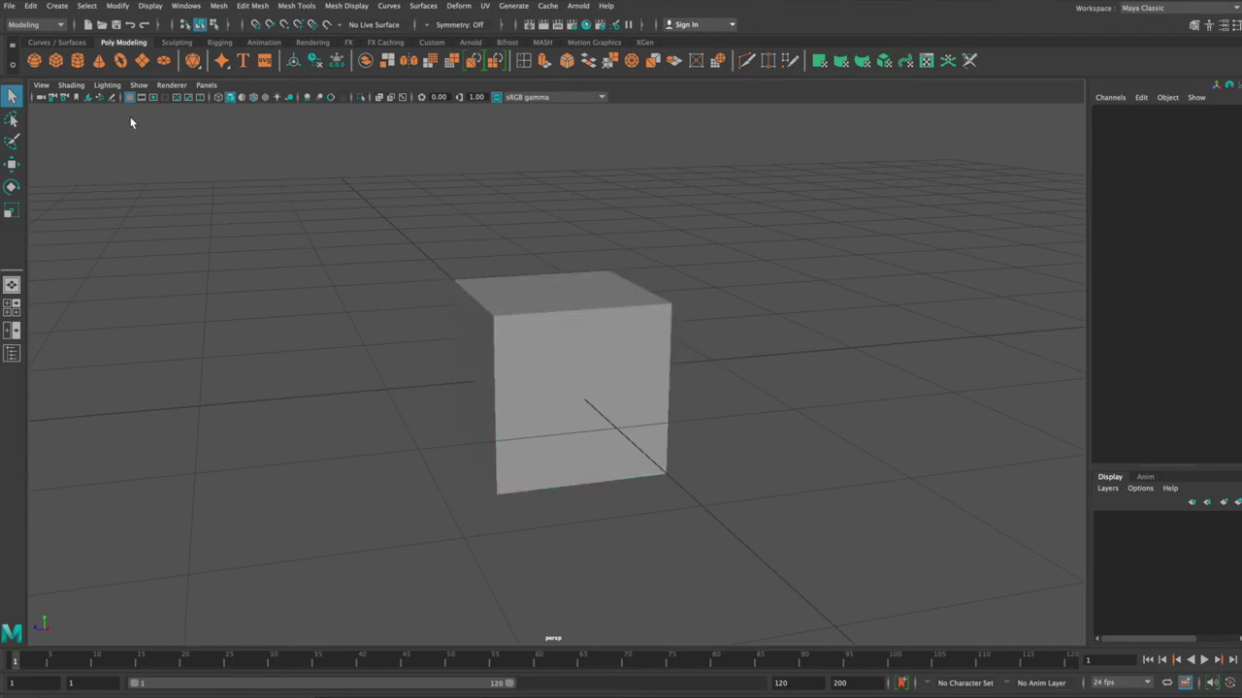
Turn on Wireframe on Shaded display and reselect the cube
click(71, 84)
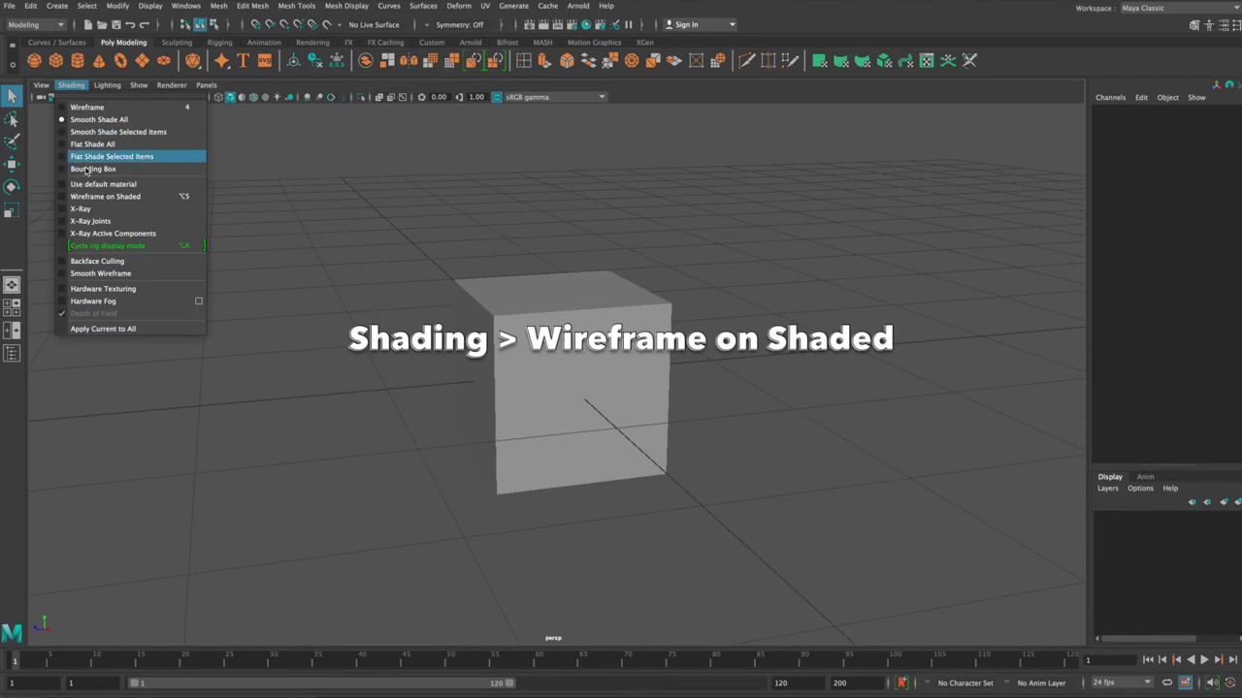
click(97, 196)
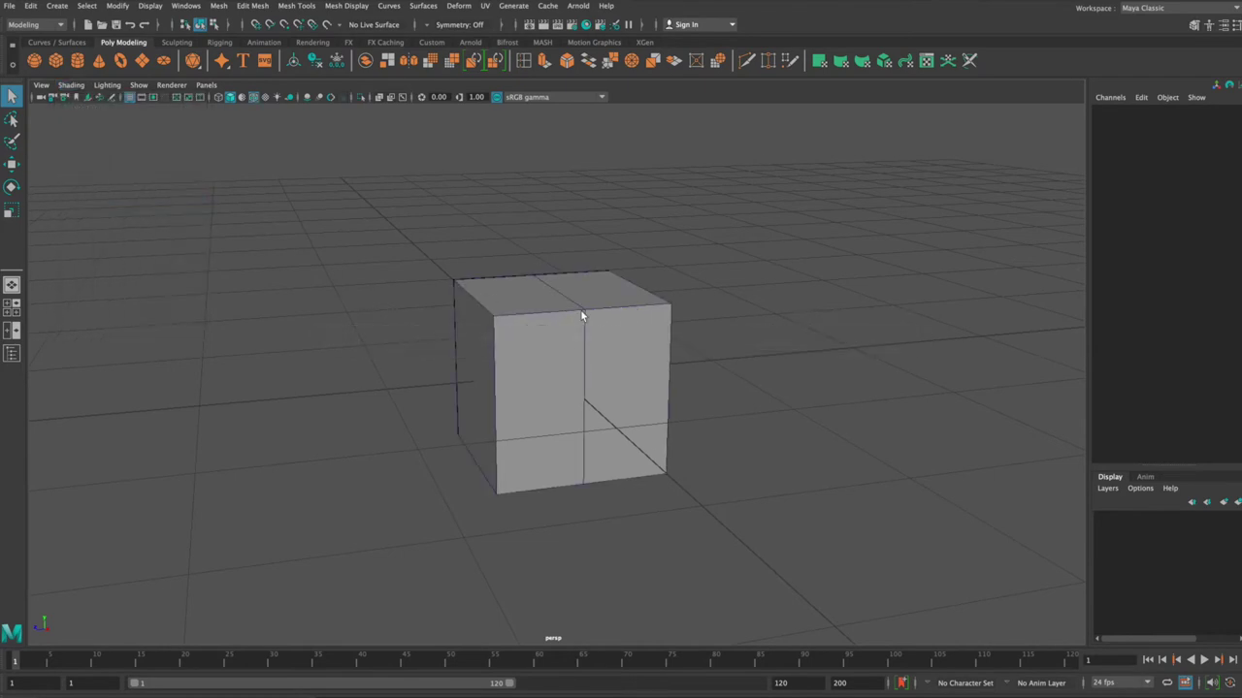
click(588, 393)
mouse_move(503, 381)
alt+mouse_down()
mouse_move(574, 385)
mouse_move(500, 390)
mouse_move(511, 390)
alt+mouse_up()
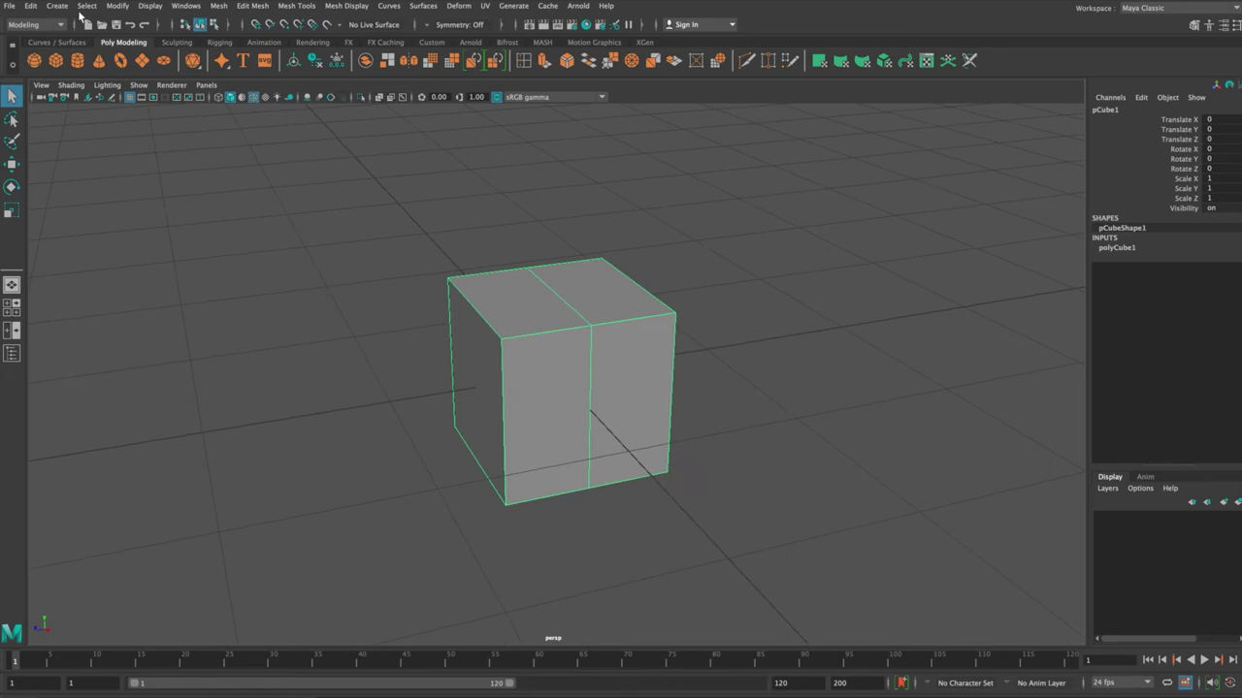
click(30, 6)
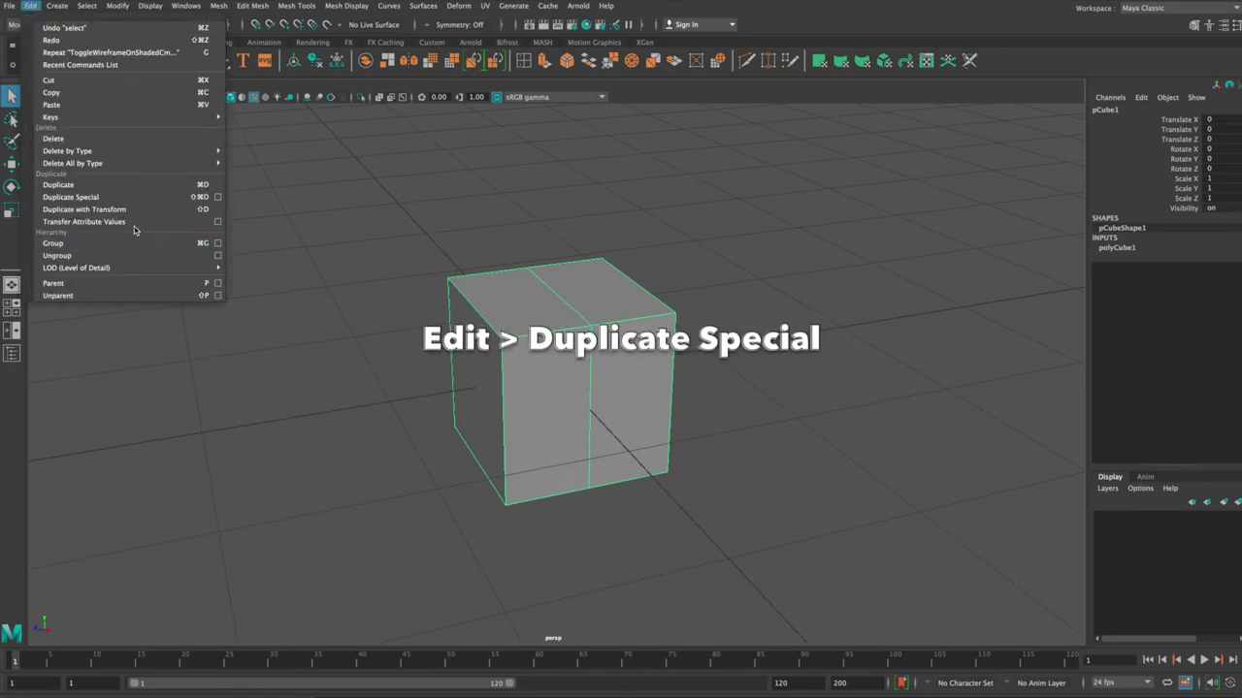
Reset the Duplicate Special options to their defaults
click(216, 197)
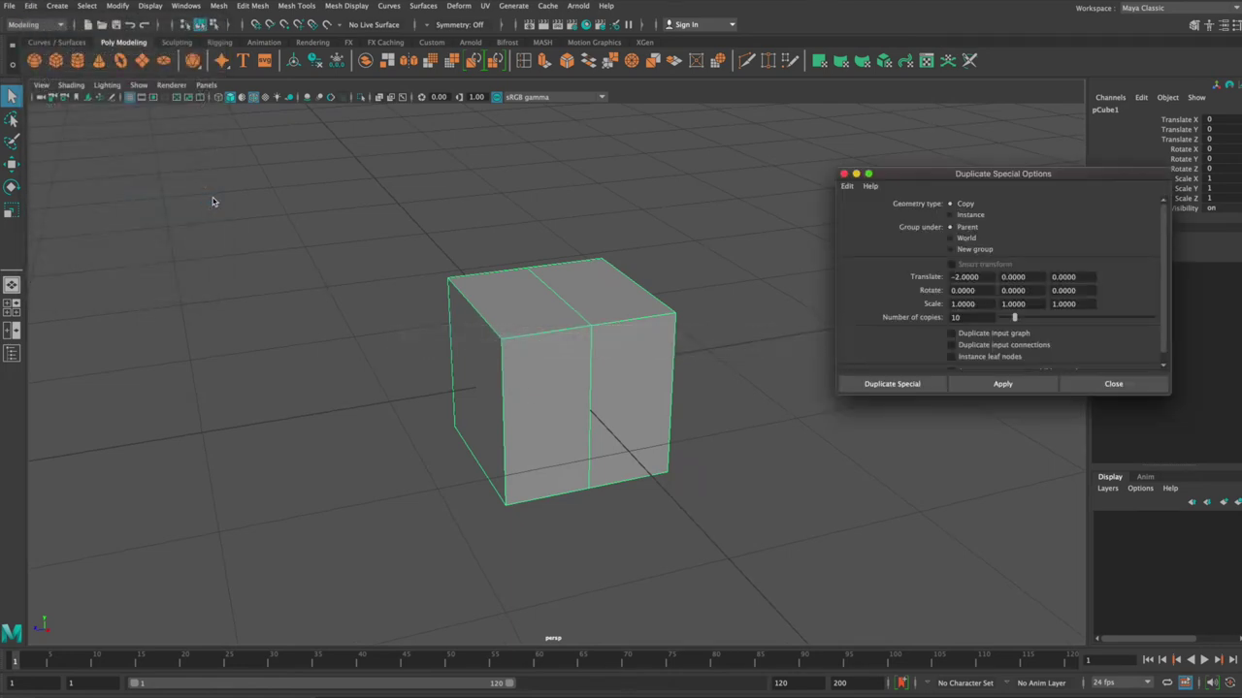
mouse_move(563, 338)
alt+mouse_down()
mouse_move(525, 337)
mouse_move(535, 331)
alt+mouse_up()
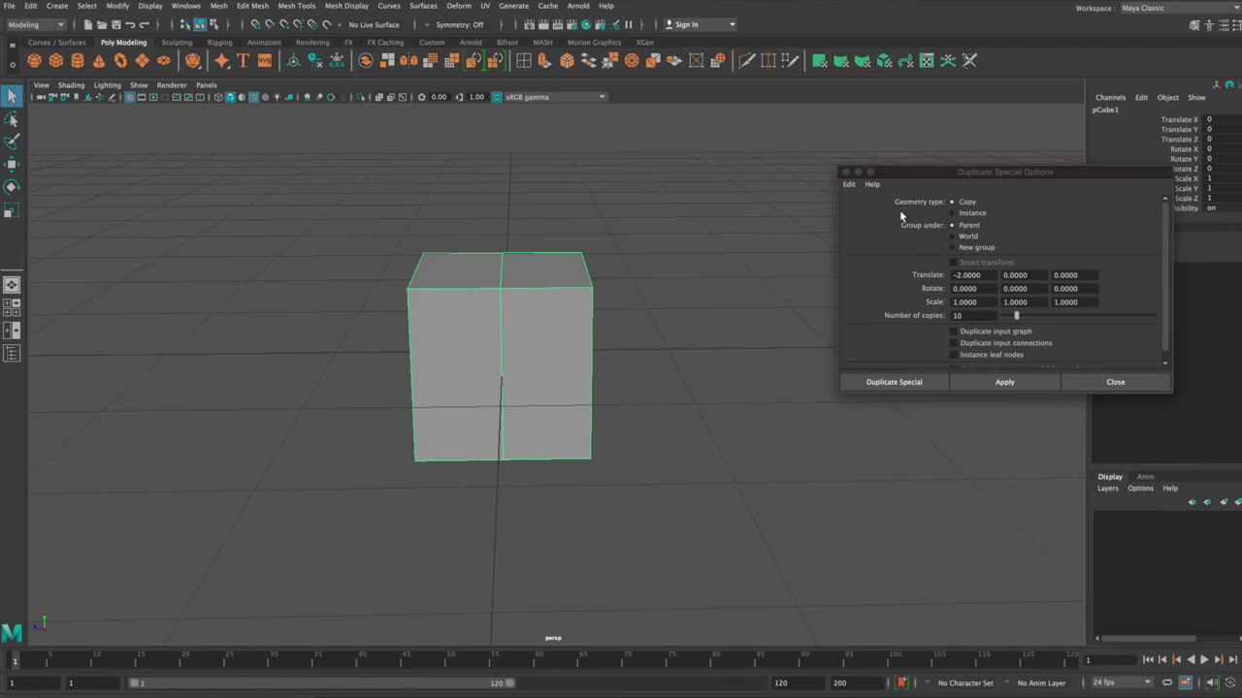
click(849, 185)
click(862, 206)
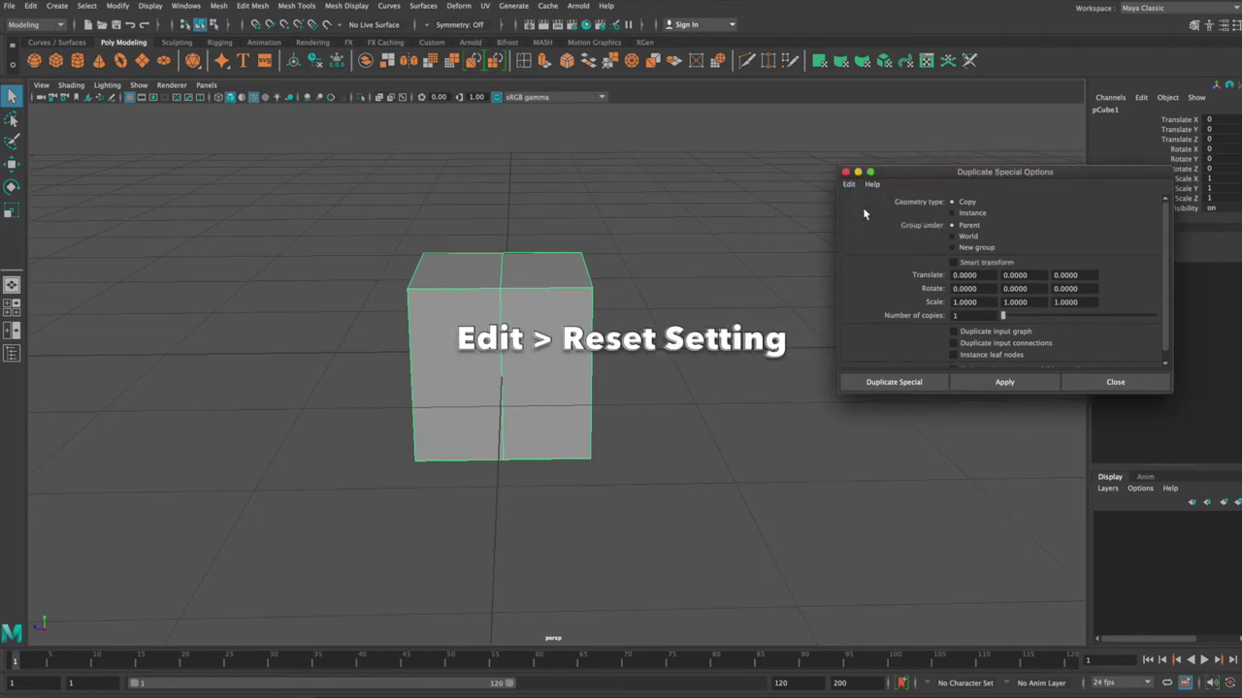
Select the cube's right-side faces in Face mode
mouse_move(485, 340)
alt+mouse_down()
mouse_move(536, 342)
mouse_move(491, 340)
alt+mouse_up()
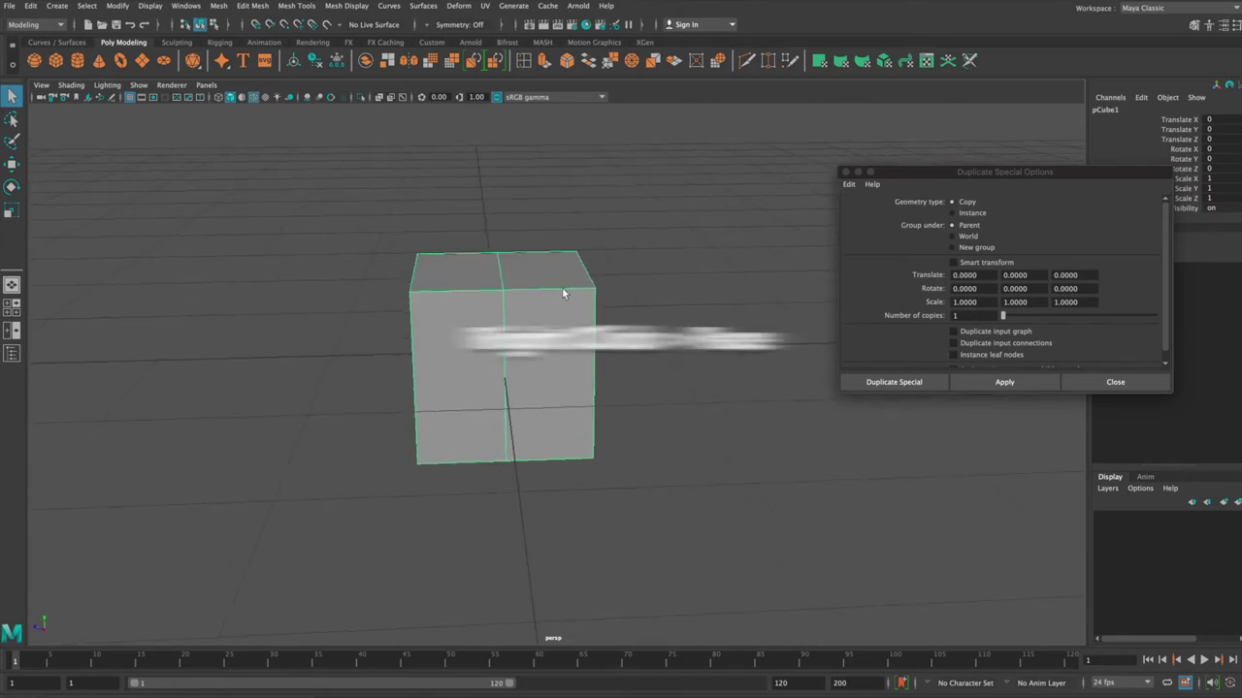
right_drag(564, 277, 567, 304)
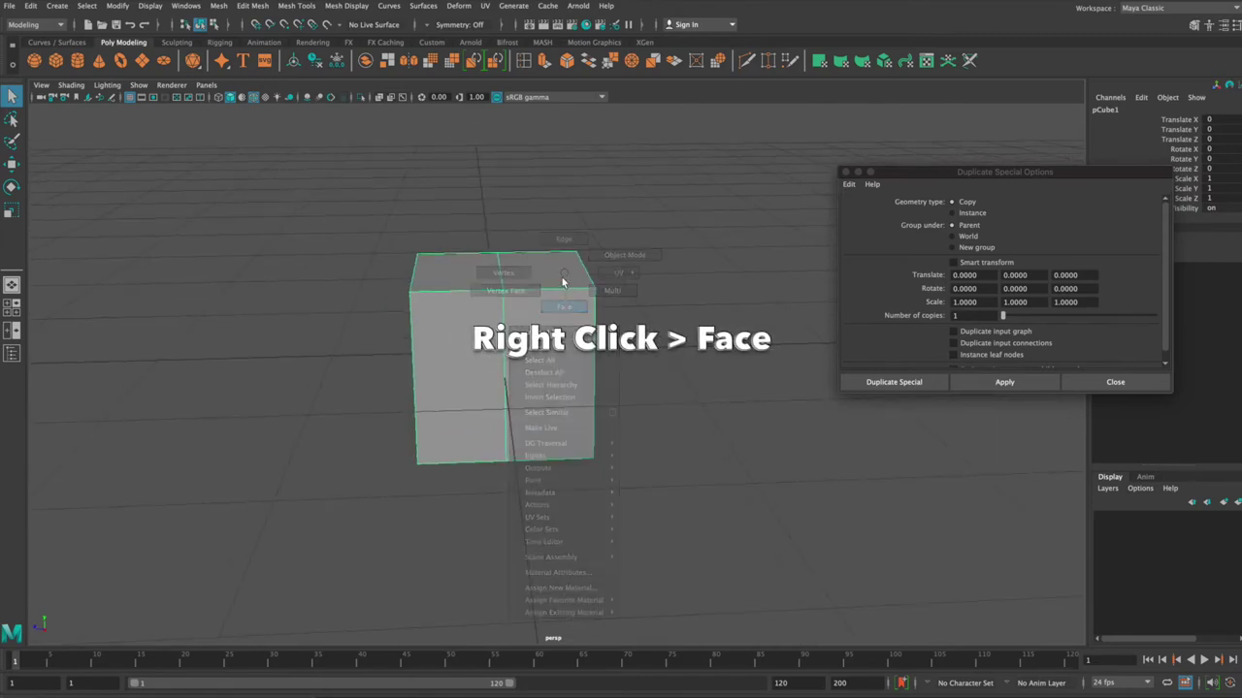
mouse_move(541, 215)
mouse_down()
mouse_move(617, 480)
mouse_move(549, 477)
mouse_move(549, 404)
mouse_move(458, 453)
mouse_move(495, 485)
mouse_move(732, 486)
mouse_up()
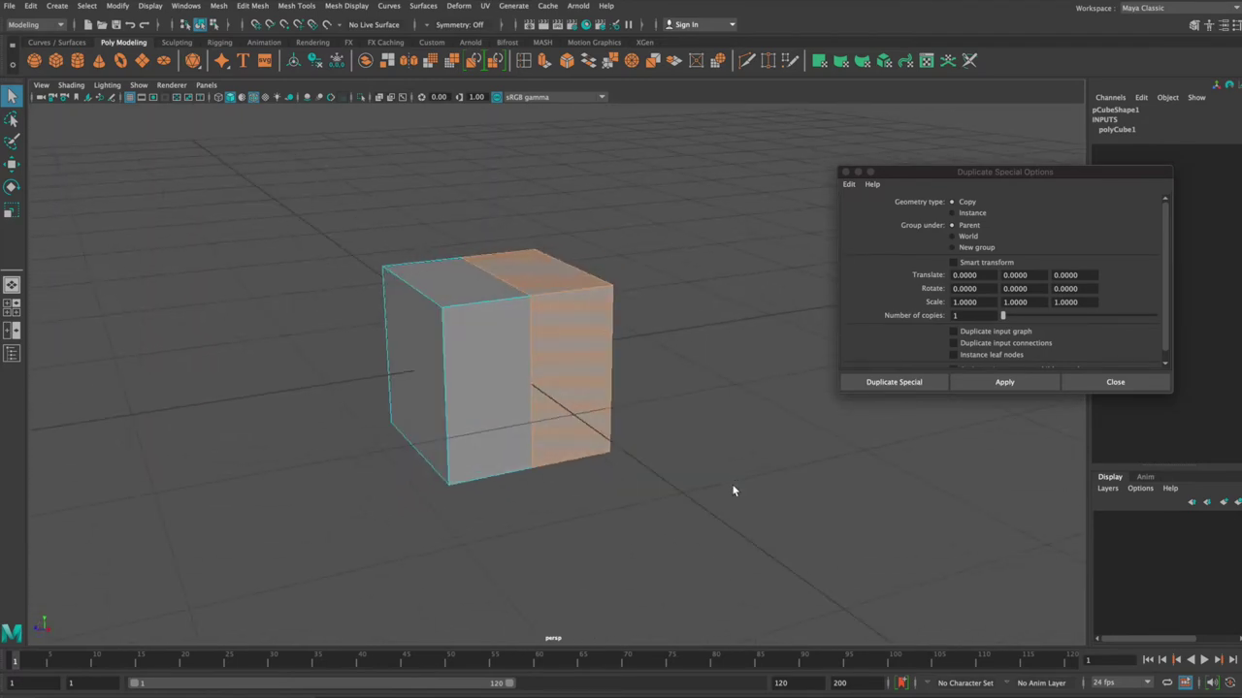
Delete the cube's right-half faces and return to Object Mode with the Move tool
key(4)
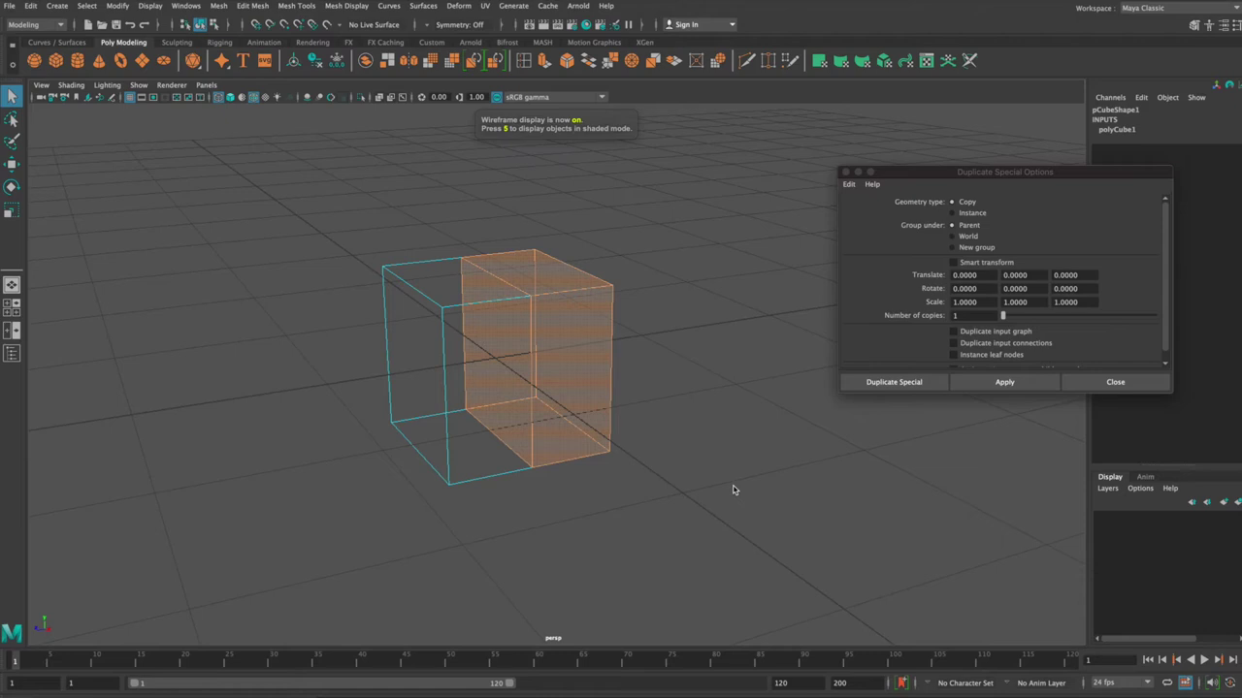
key(5)
key(Delete)
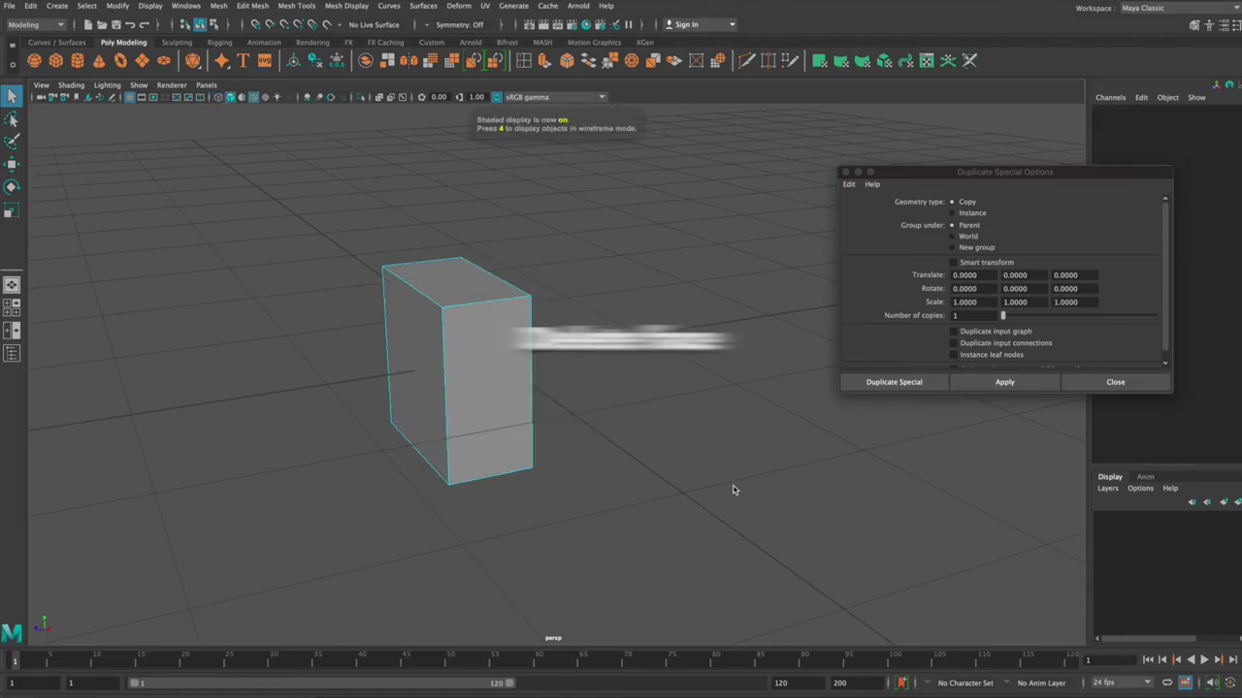
right_drag(441, 282, 499, 264)
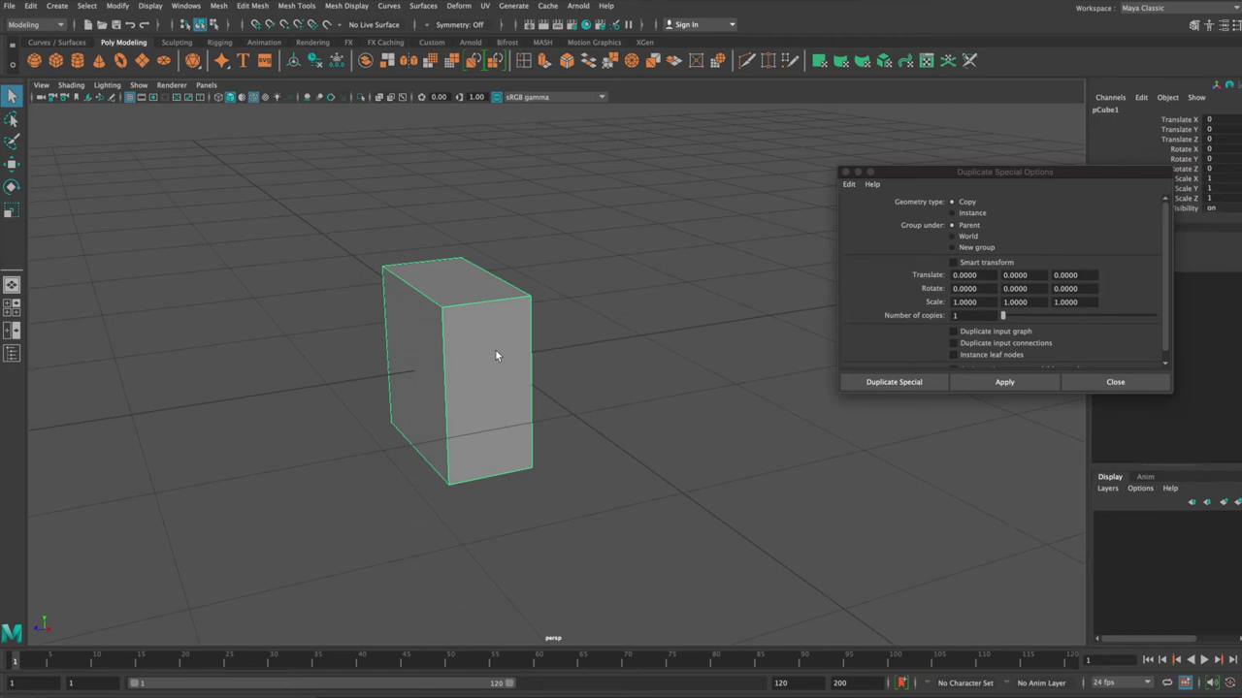
key(w)
mouse_move(594, 373)
alt+mouse_down()
mouse_move(490, 376)
mouse_move(523, 377)
alt+mouse_up()
drag(939, 183, 758, 209)
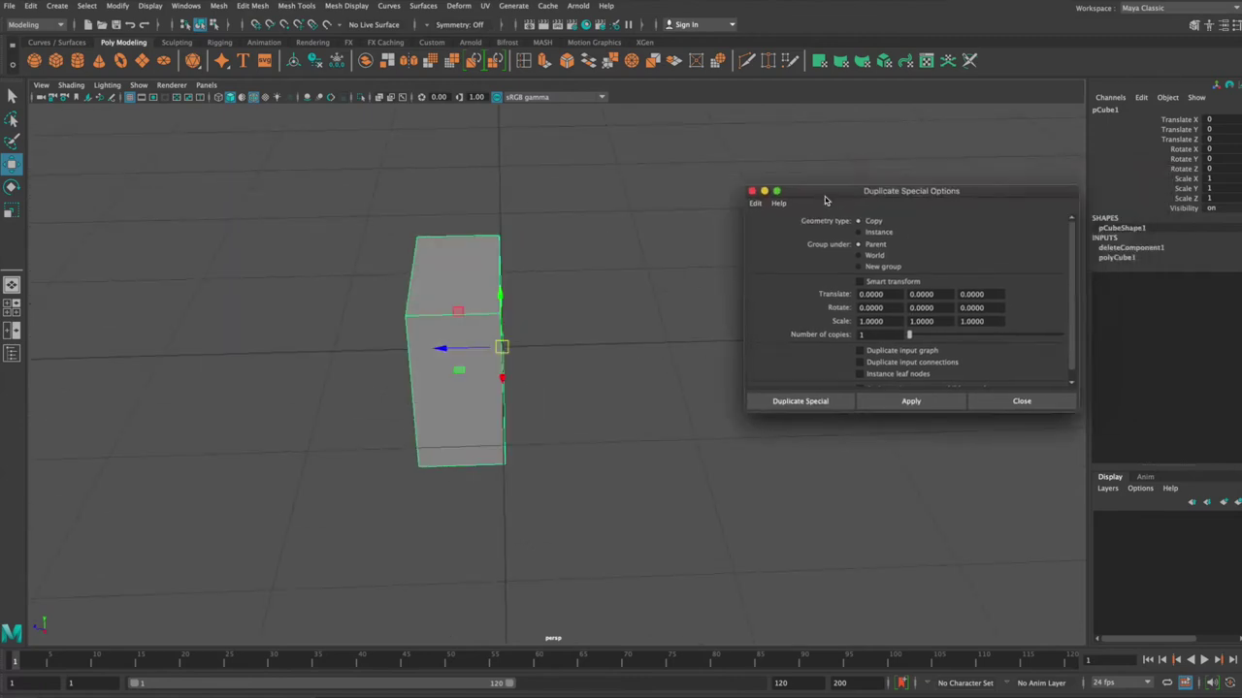
Duplicate the half-box as an Instance with Scale Z -1 to mirror it
alt+drag(599, 314, 569, 310)
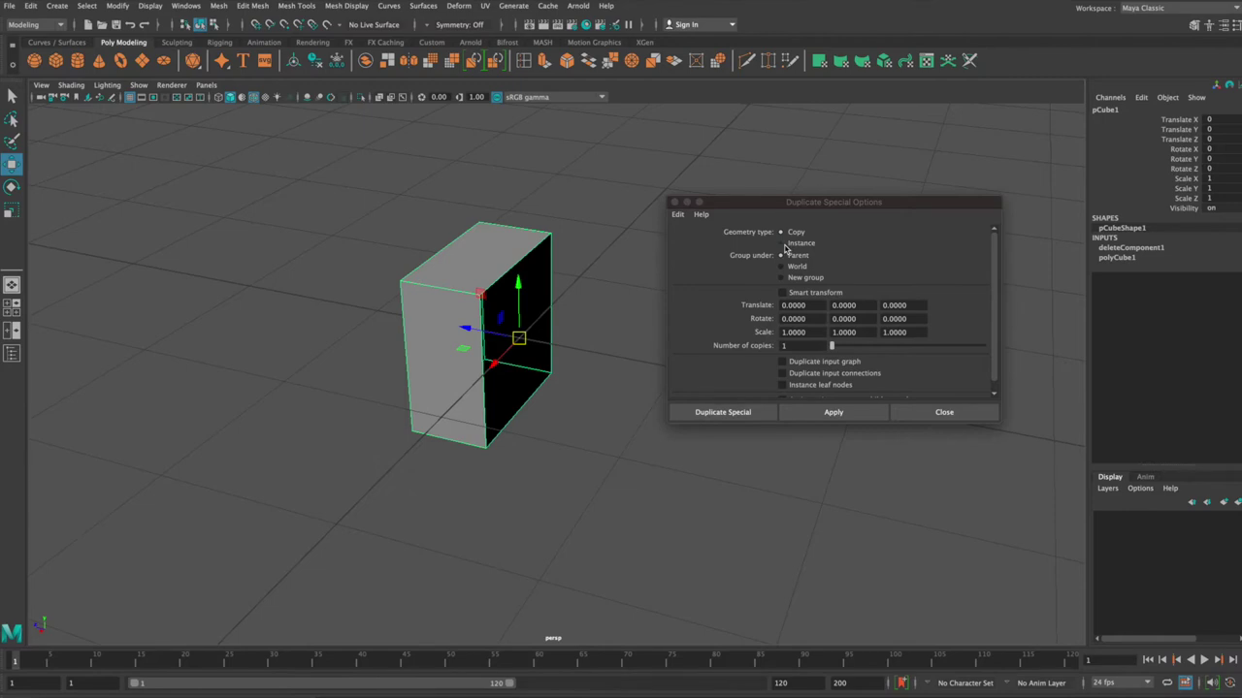
click(782, 244)
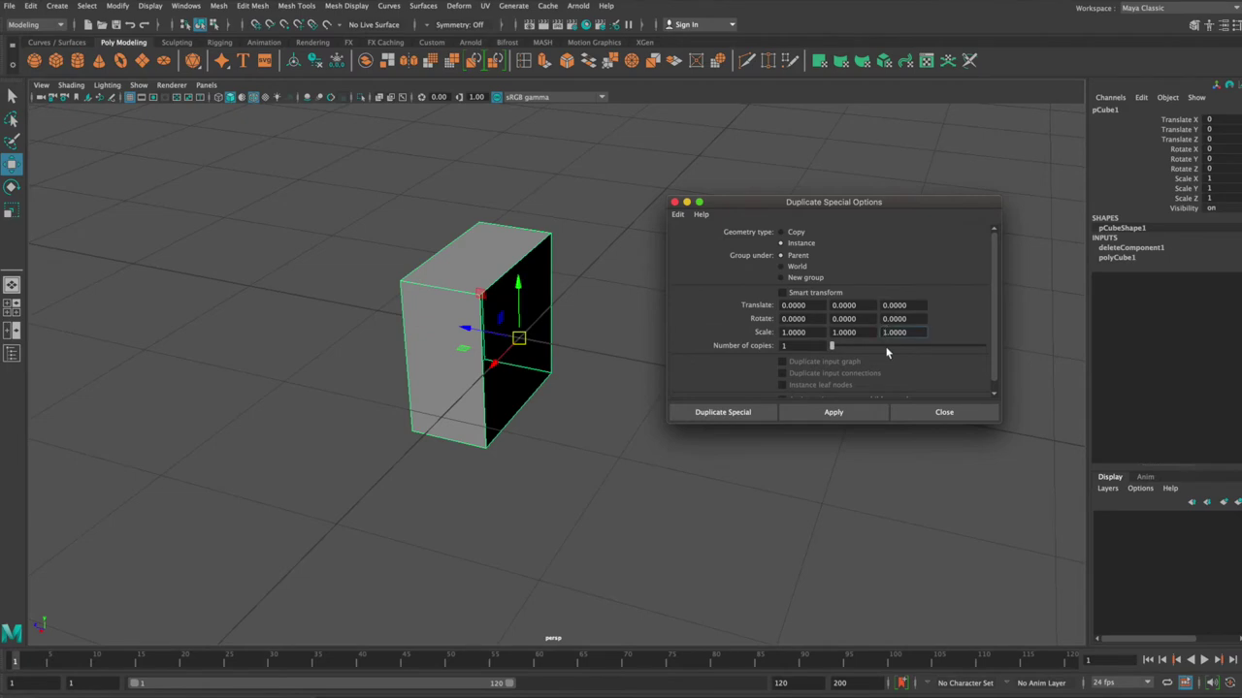
text(-)
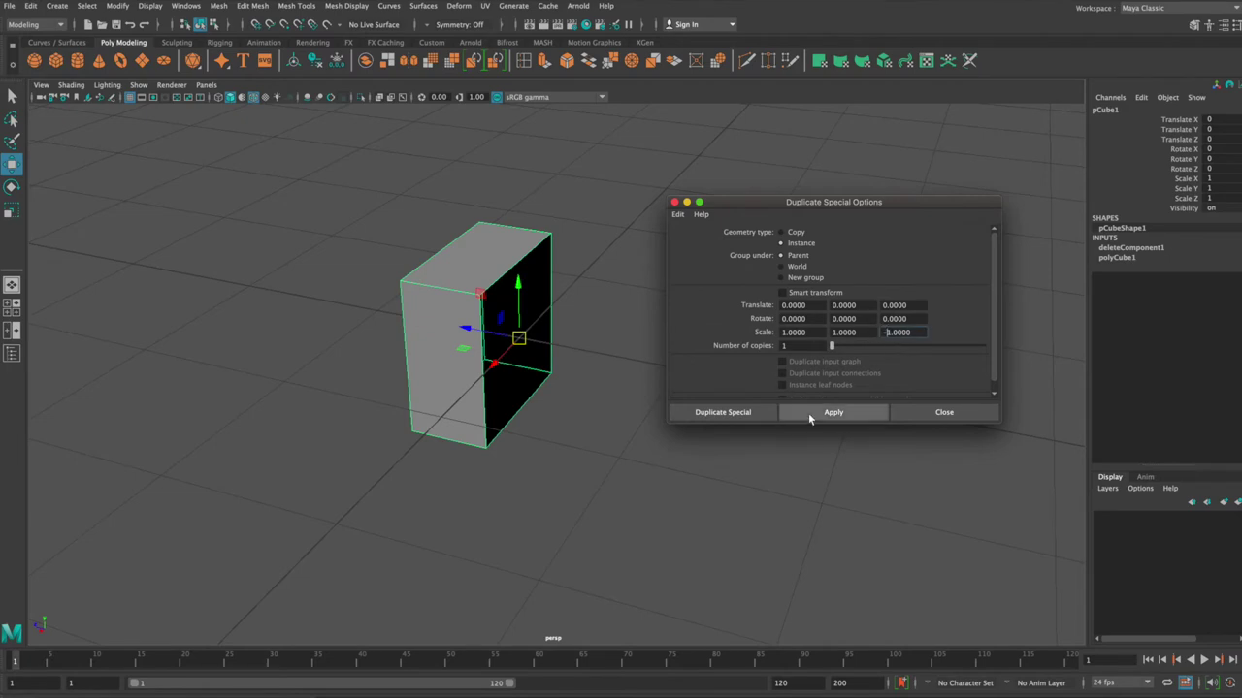
click(821, 415)
drag(733, 208, 809, 198)
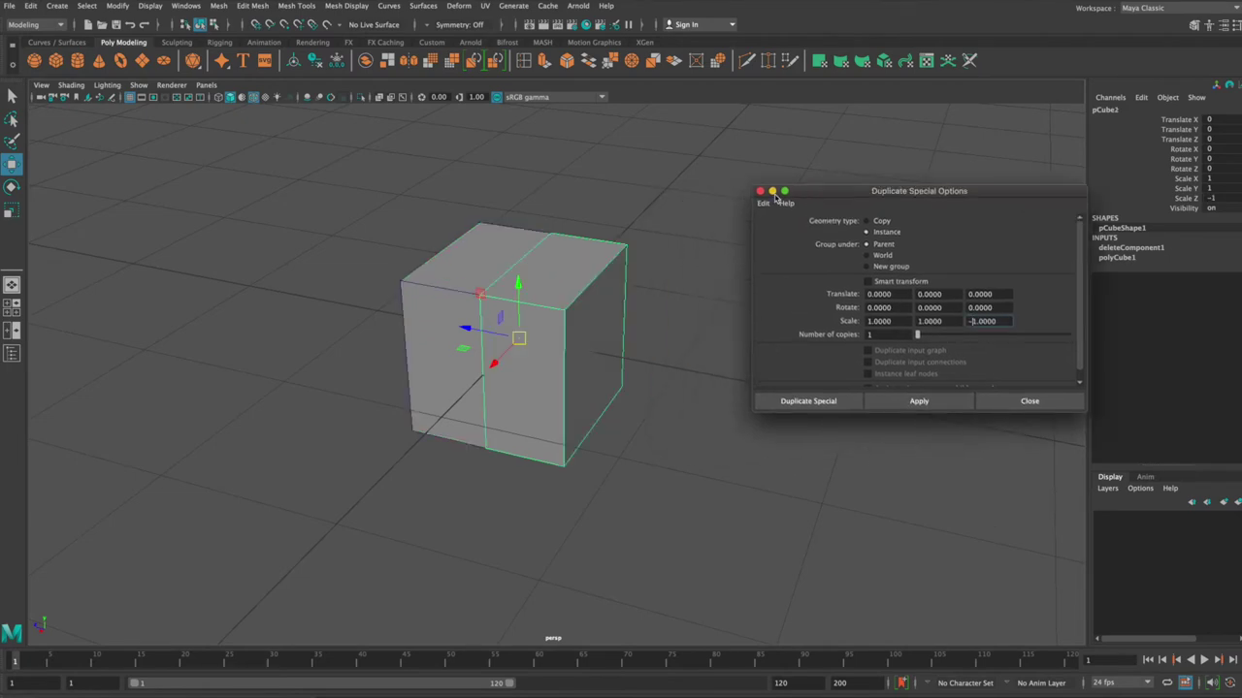
alt+drag(503, 328, 485, 336)
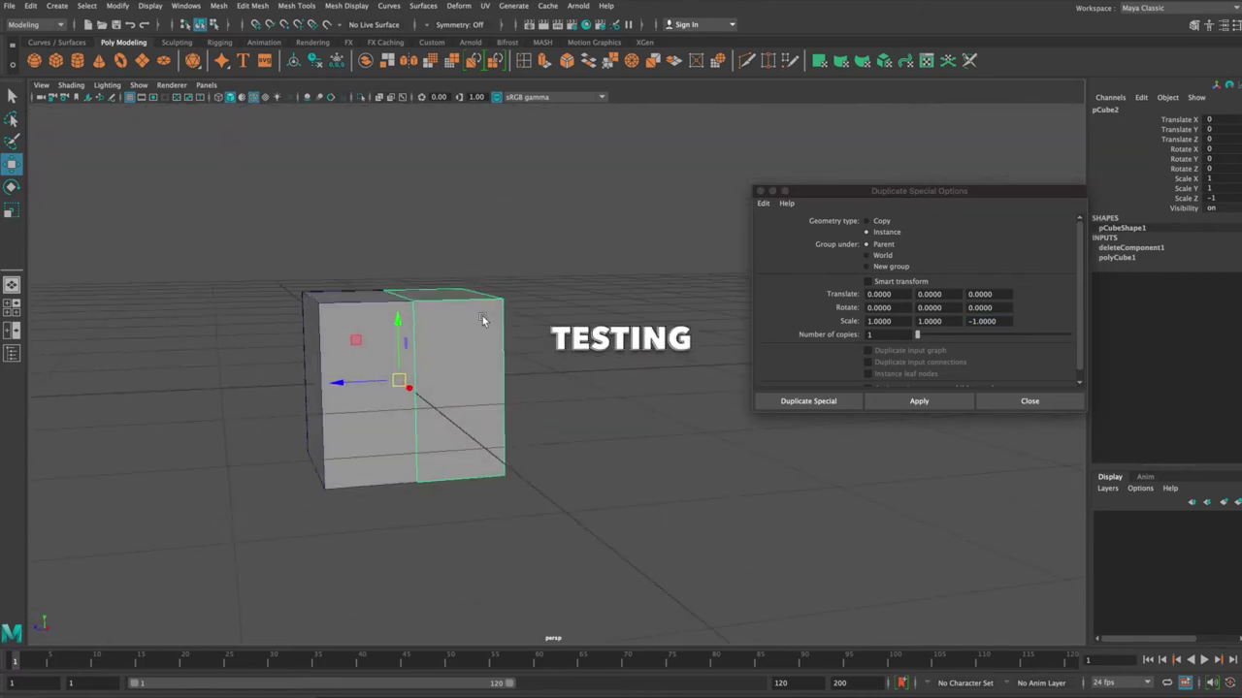
Test-move one cube corner vertex in wireframe view, then undo it
alt+drag(482, 323, 490, 311)
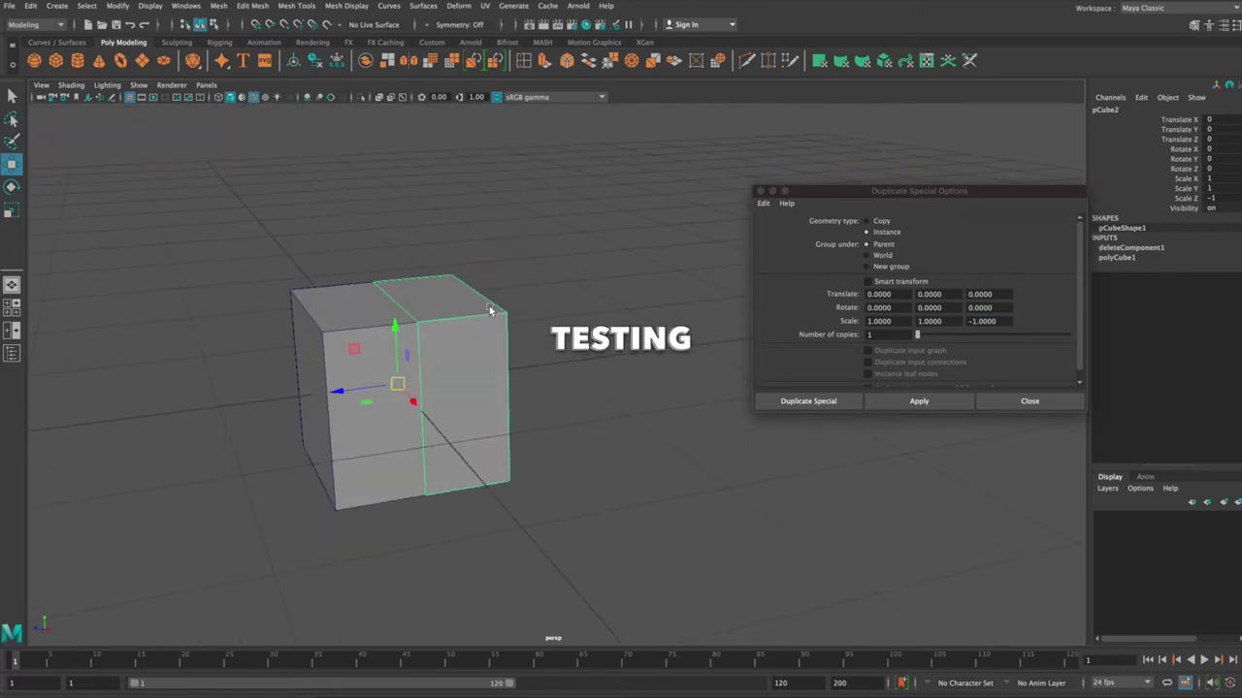
right_drag(490, 304, 439, 304)
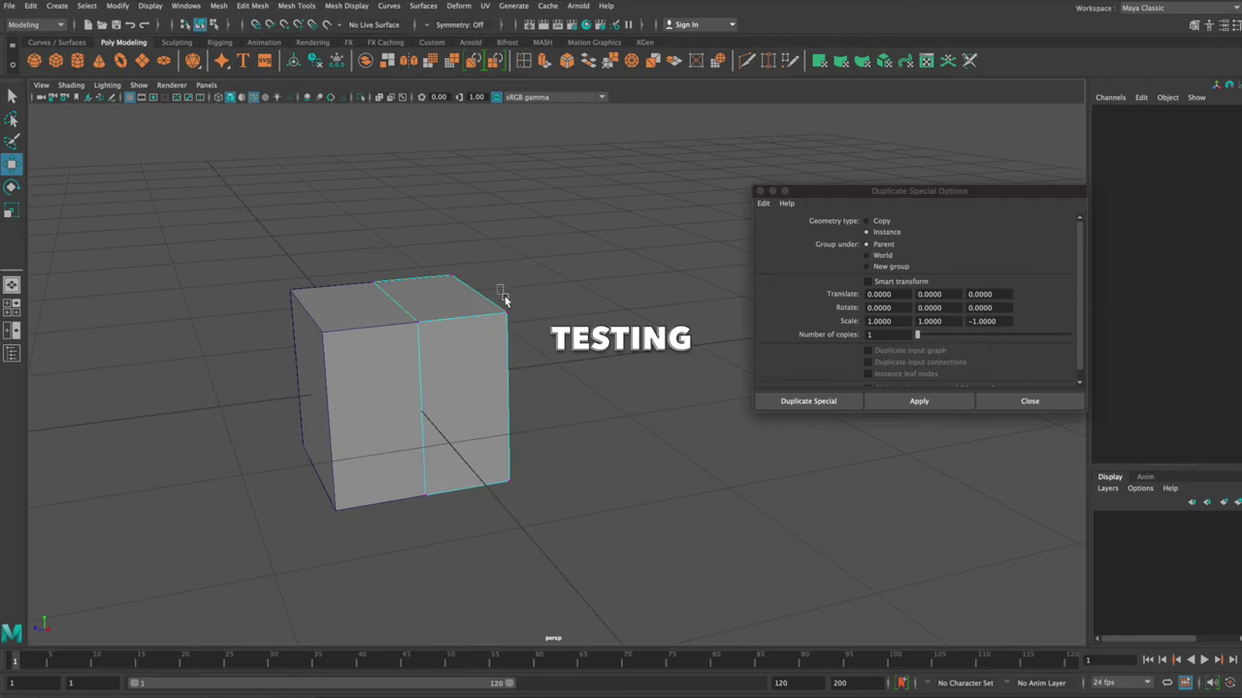
click(506, 313)
key(4)
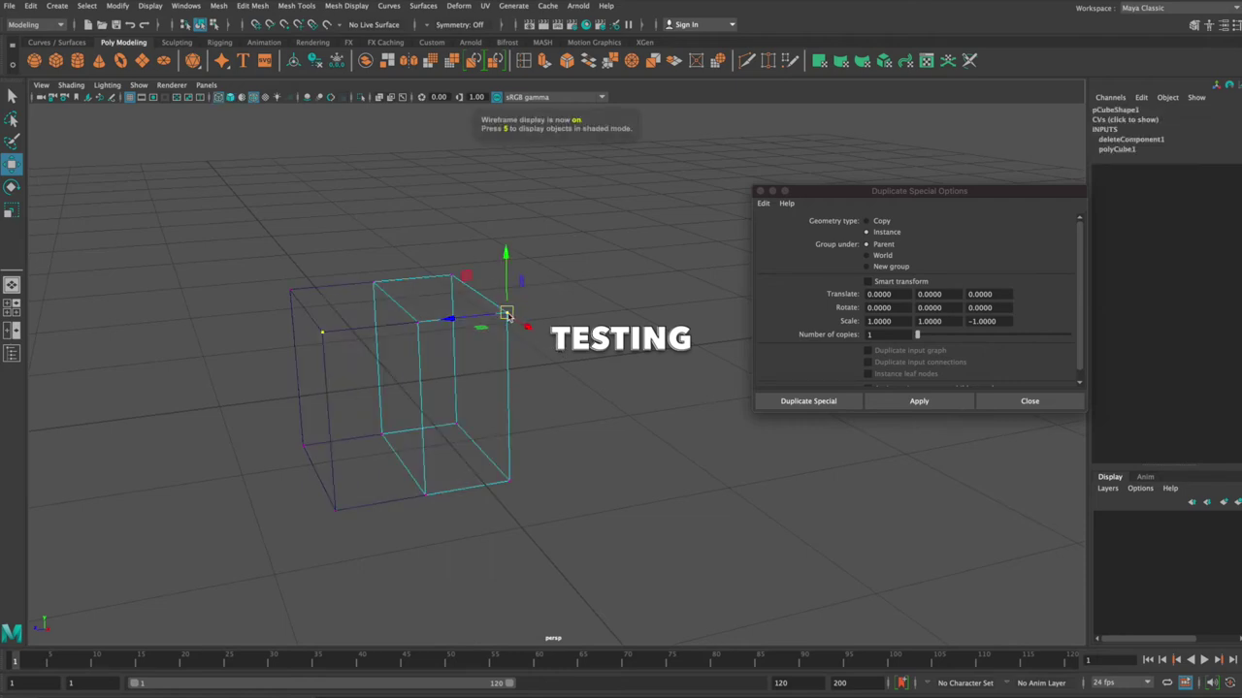
drag(506, 311, 589, 316)
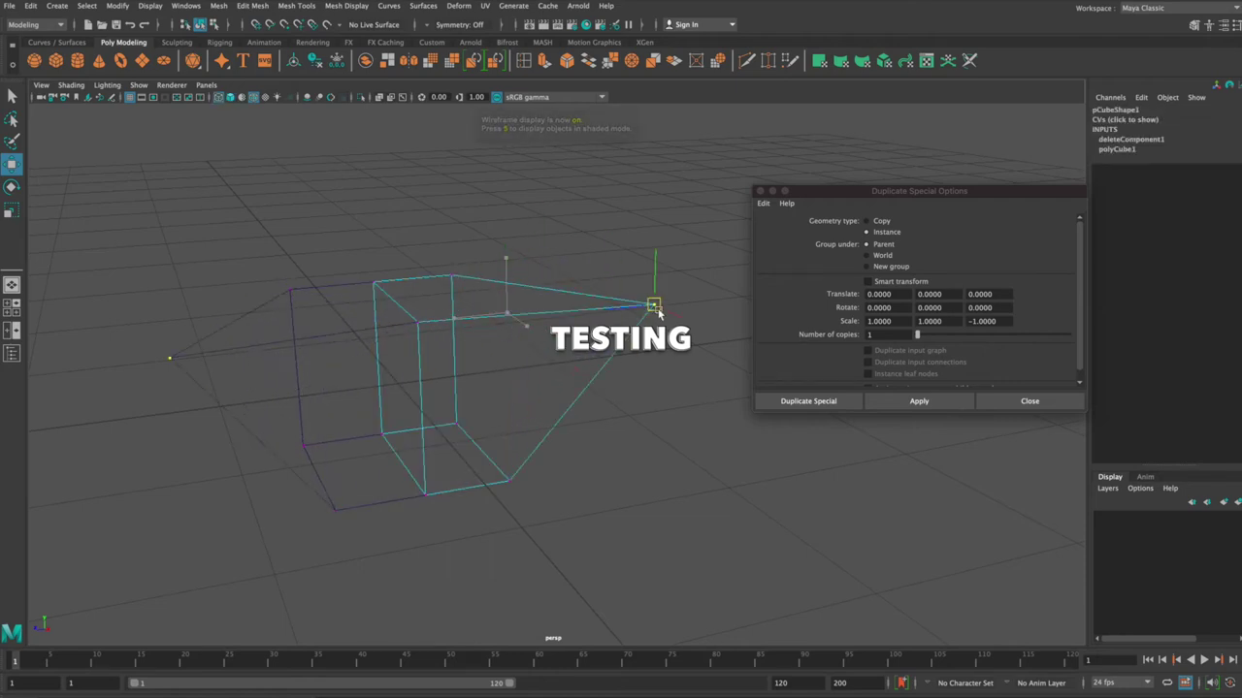
key(ctrl+z)
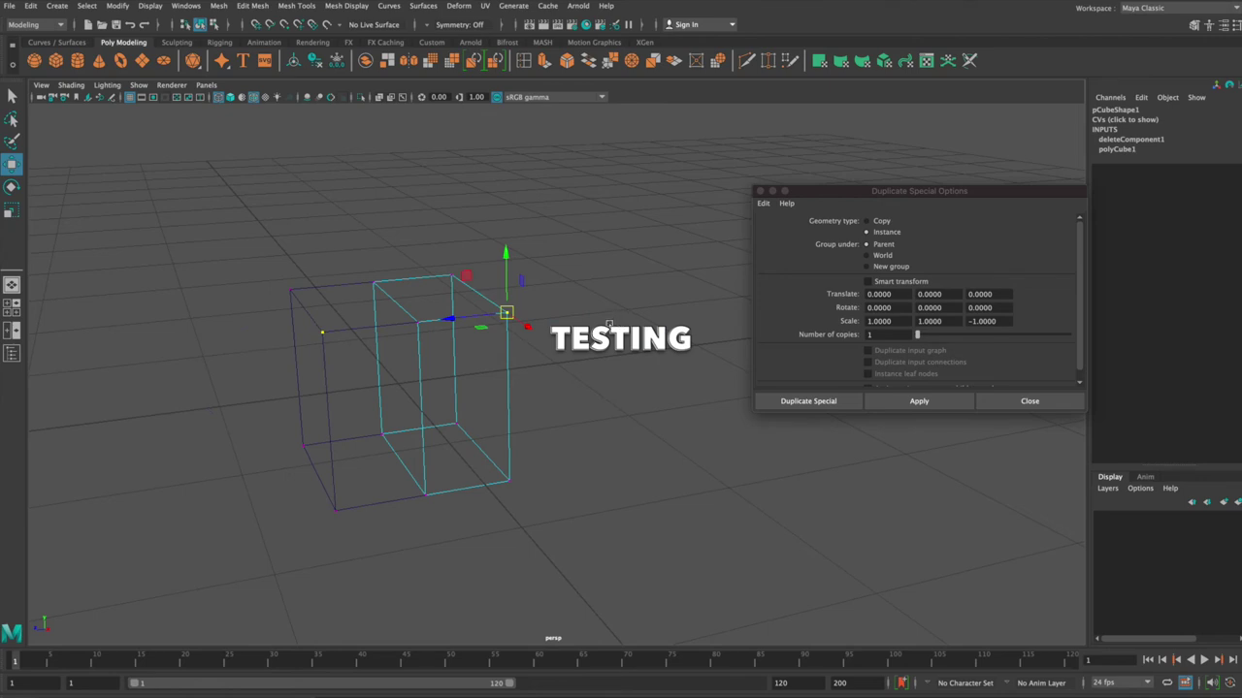
Test-move two corners, undo, then shift corners along X in shaded view
alt+drag(602, 389, 555, 400)
shift+click(477, 261)
mouse_move(492, 282)
mouse_down()
mouse_move(540, 332)
mouse_move(552, 279)
mouse_move(581, 293)
mouse_up()
key(ctrl+z)
key(5)
mouse_move(436, 284)
mouse_down()
mouse_move(569, 282)
mouse_move(492, 286)
mouse_move(449, 356)
mouse_move(492, 314)
mouse_move(509, 331)
mouse_move(457, 341)
mouse_move(476, 338)
mouse_move(481, 355)
mouse_up()
Slide the cube's bottom edge inward along X in Edge mode
right_click(490, 417)
right_drag(489, 405, 487, 383)
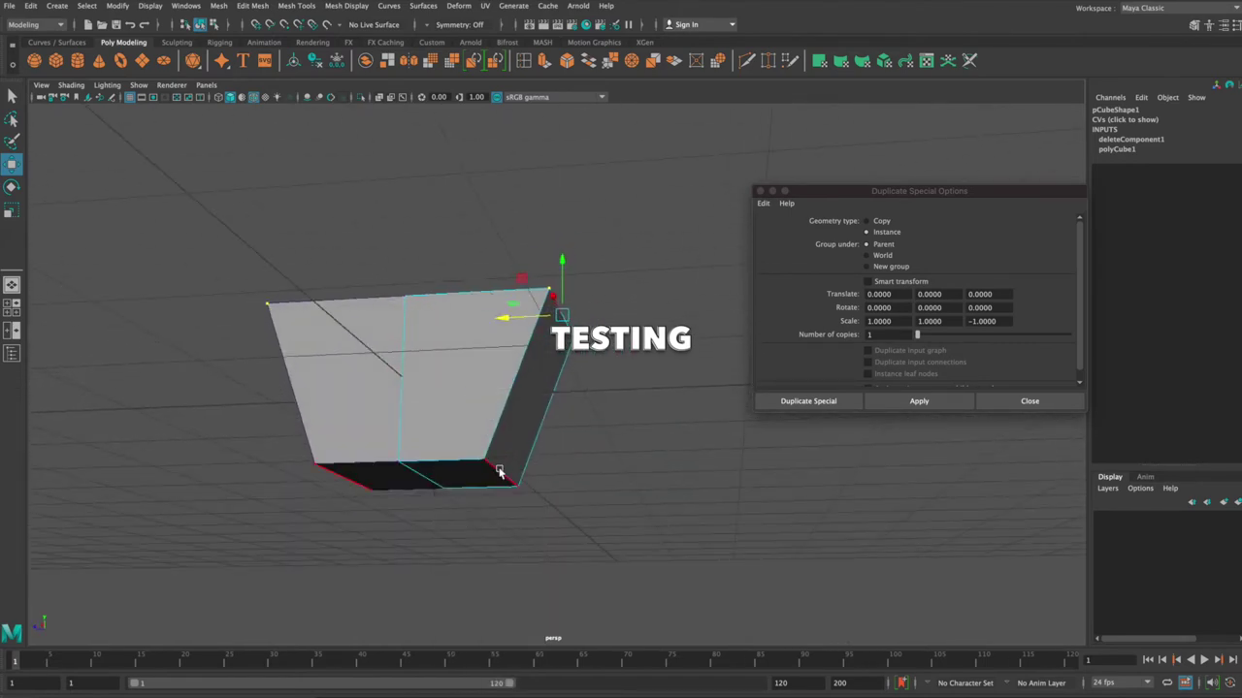
click(515, 487)
mouse_move(445, 484)
mouse_down()
mouse_move(408, 481)
mouse_move(557, 355)
mouse_up()
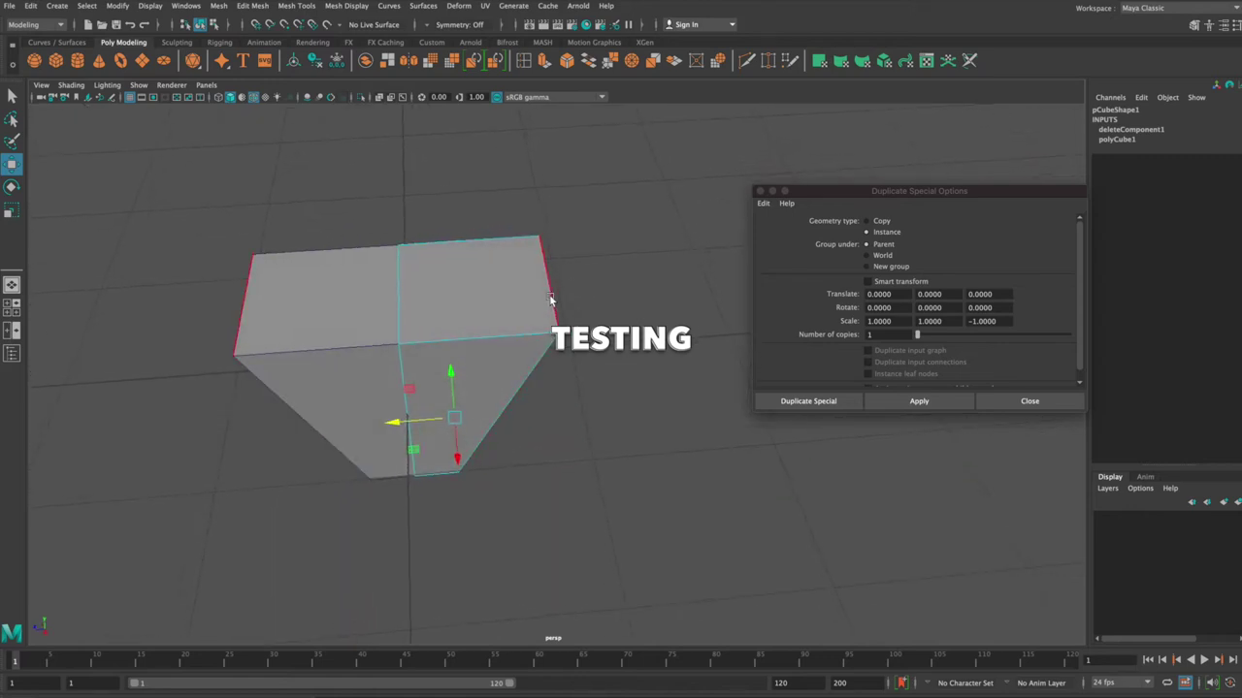
mouse_move(500, 292)
alt+mouse_down()
mouse_move(463, 288)
mouse_move(433, 351)
mouse_move(424, 325)
mouse_move(487, 330)
mouse_move(414, 328)
mouse_move(423, 347)
mouse_move(537, 383)
mouse_move(485, 349)
mouse_move(400, 332)
alt+mouse_up()
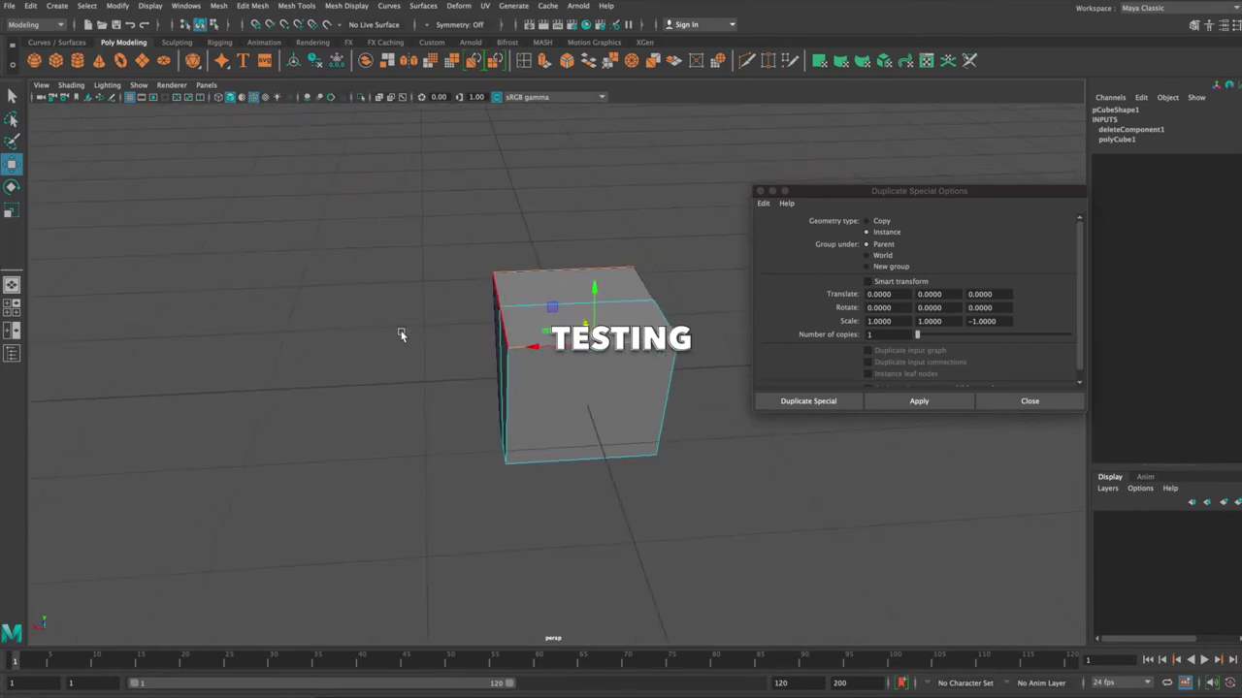
shift+right_drag(552, 256, 572, 354)
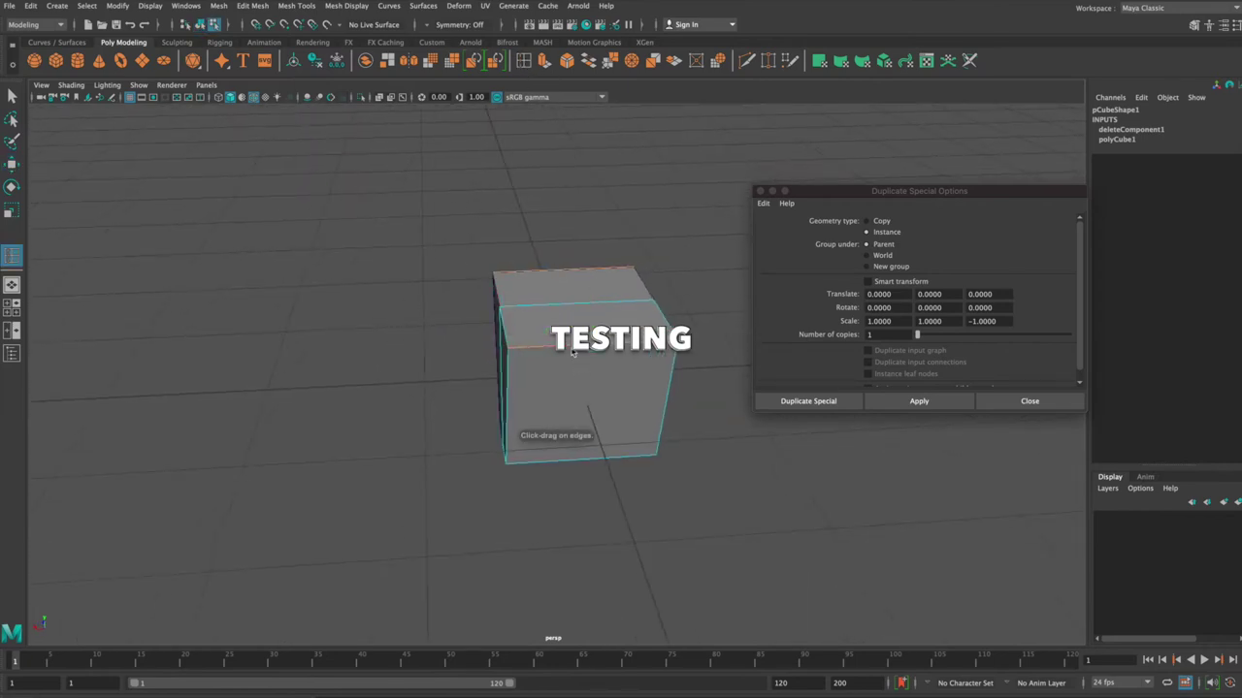
Insert an edge loop, then extrude the two top faces and push them slightly inward
click(598, 439)
mouse_move(597, 439)
alt+mouse_down()
mouse_move(582, 427)
mouse_move(603, 420)
mouse_move(541, 420)
mouse_move(554, 471)
mouse_move(540, 379)
mouse_move(627, 346)
mouse_move(555, 400)
mouse_move(360, 404)
mouse_move(424, 421)
mouse_move(488, 406)
alt+mouse_up()
key(w)
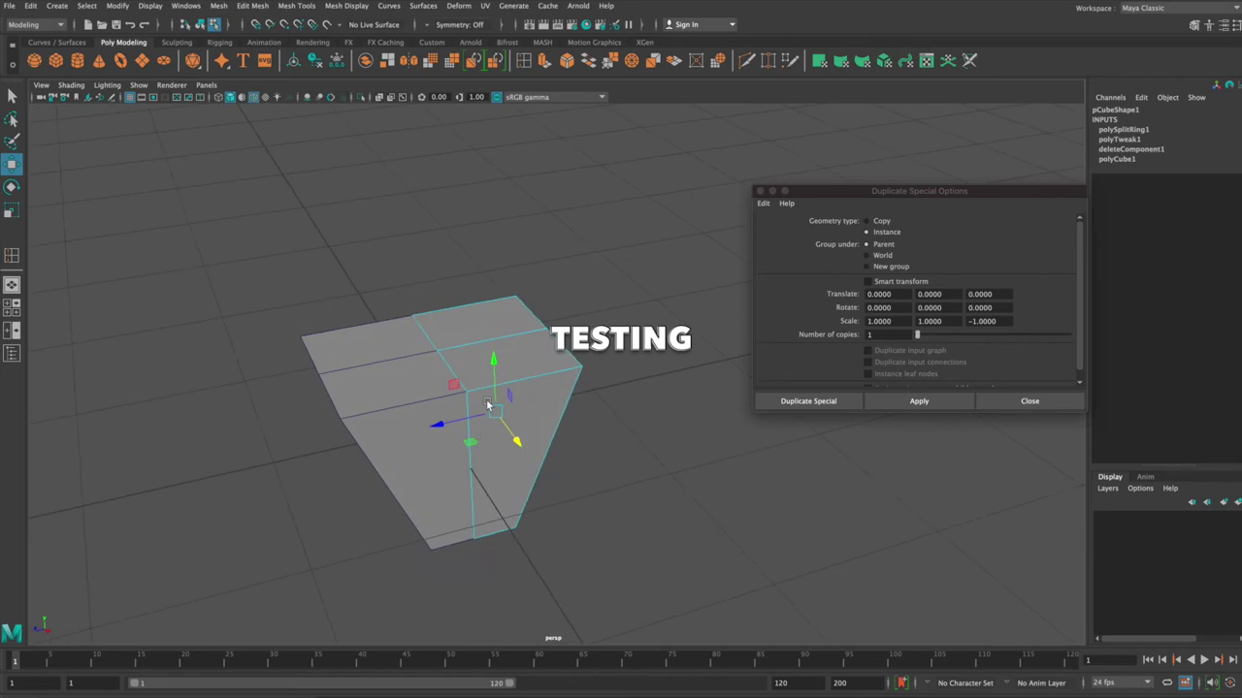
right_drag(493, 319, 497, 361)
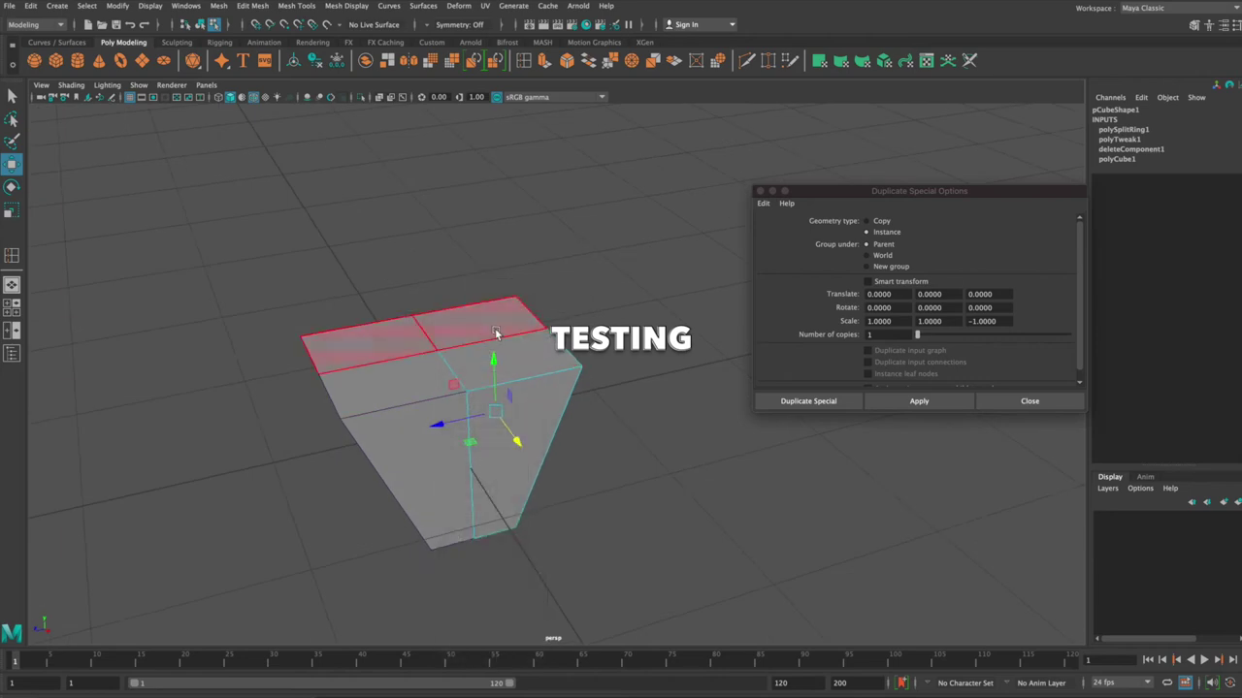
click(488, 330)
mouse_move(599, 415)
alt+mouse_down()
mouse_move(533, 416)
mouse_move(618, 377)
mouse_move(507, 396)
mouse_move(531, 403)
alt+mouse_up()
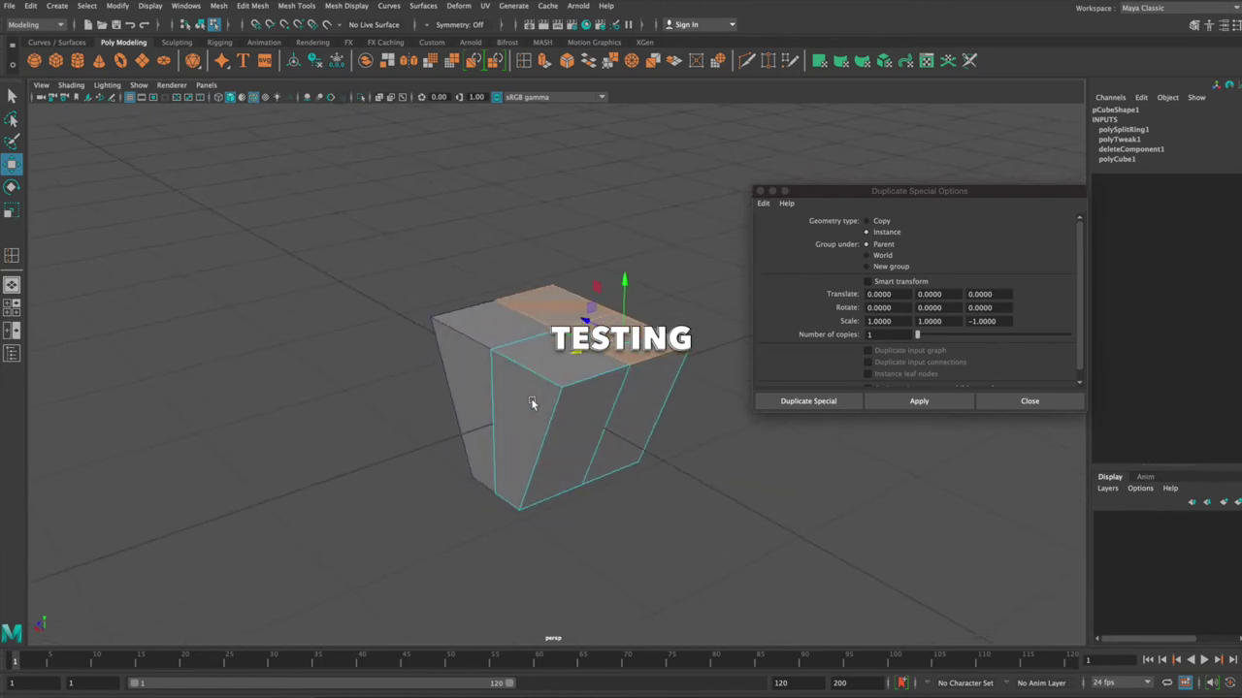
click(545, 62)
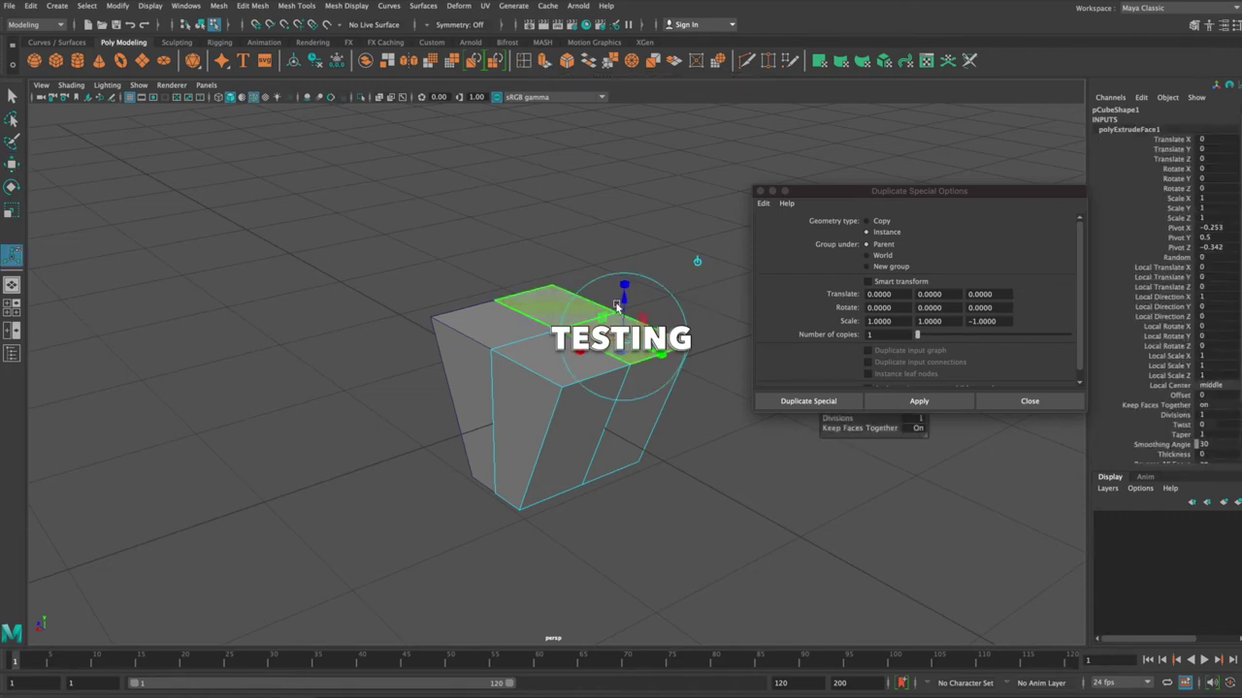
mouse_move(623, 285)
mouse_down()
mouse_move(626, 351)
mouse_move(642, 308)
mouse_move(578, 296)
mouse_move(546, 336)
mouse_up()
Extrude the two top faces again and pull them upward into a raised block
click(578, 296)
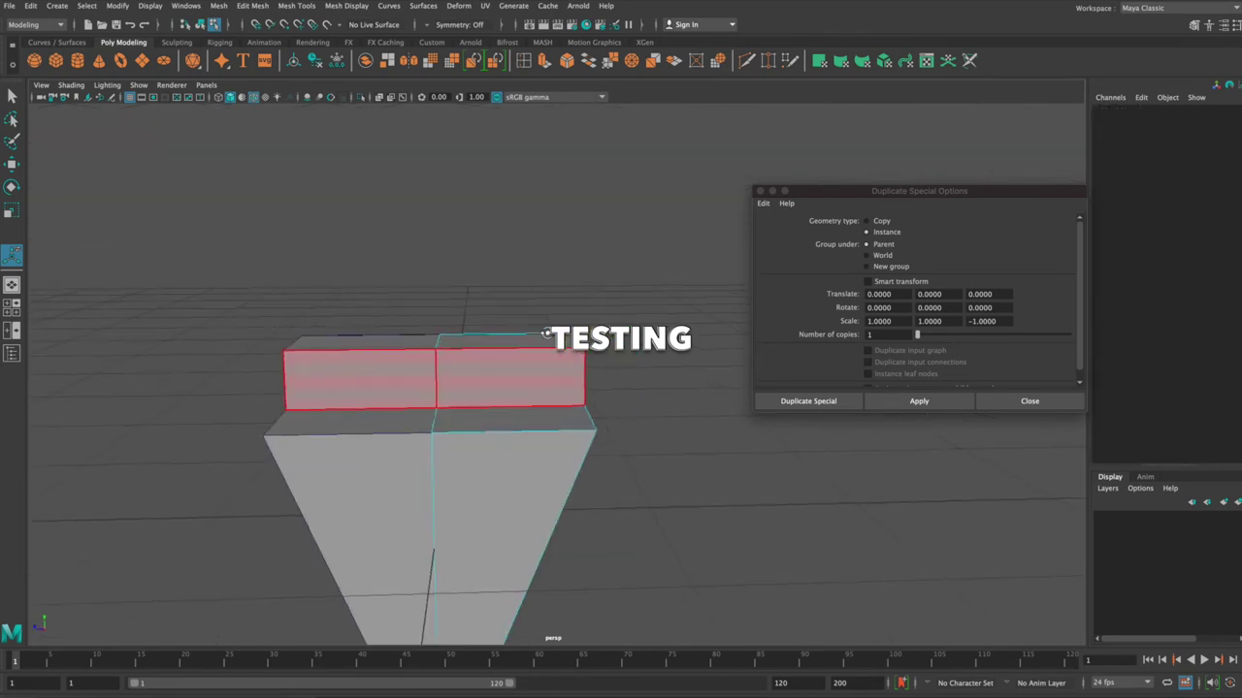
click(457, 343)
mouse_move(457, 344)
alt+mouse_down()
mouse_move(498, 355)
mouse_move(541, 114)
alt+mouse_up()
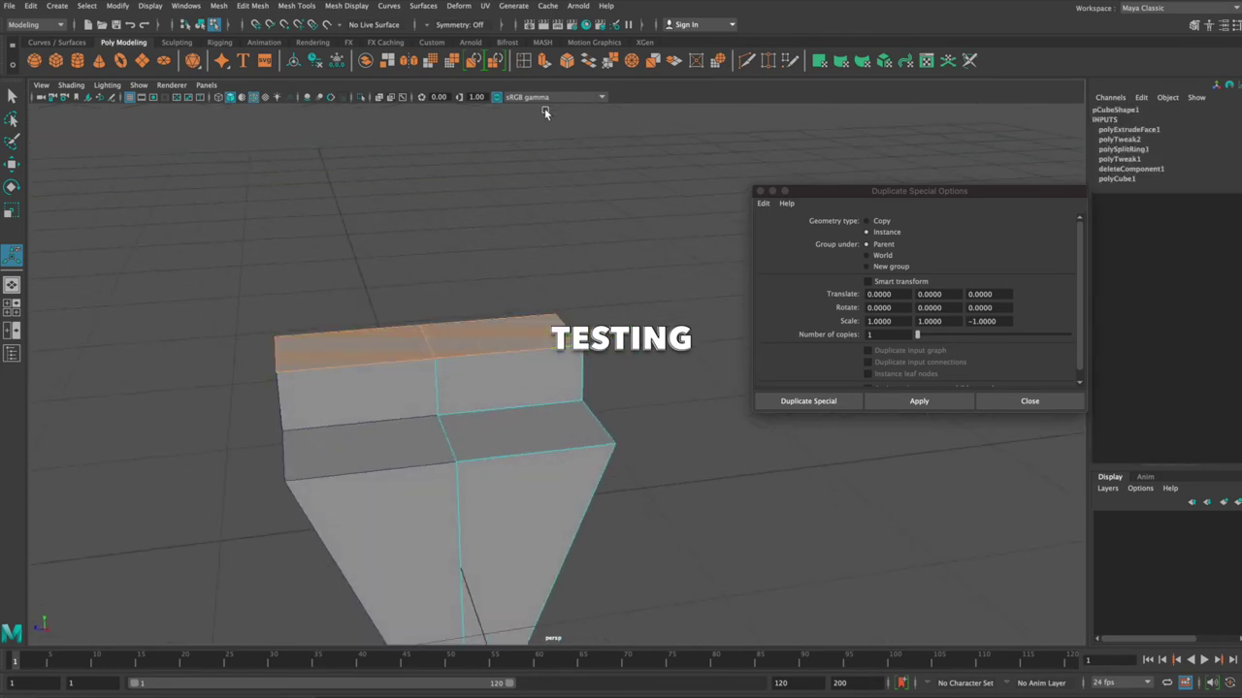
click(549, 62)
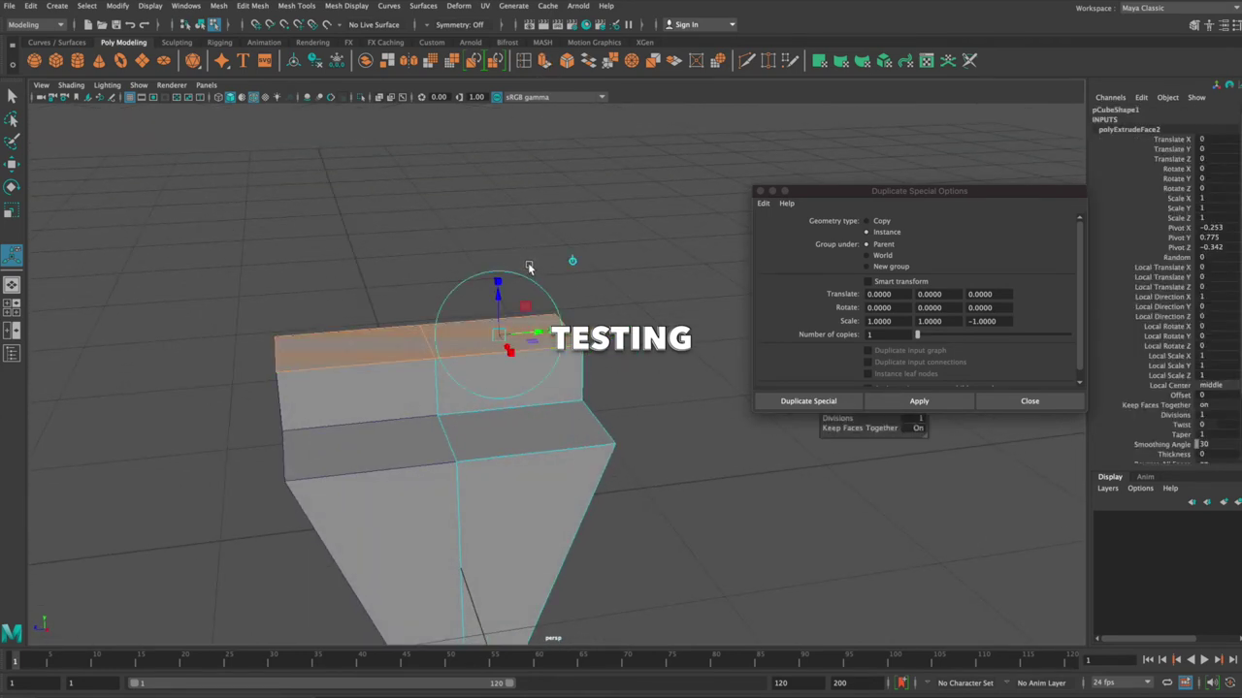
drag(349, 291, 351, 251)
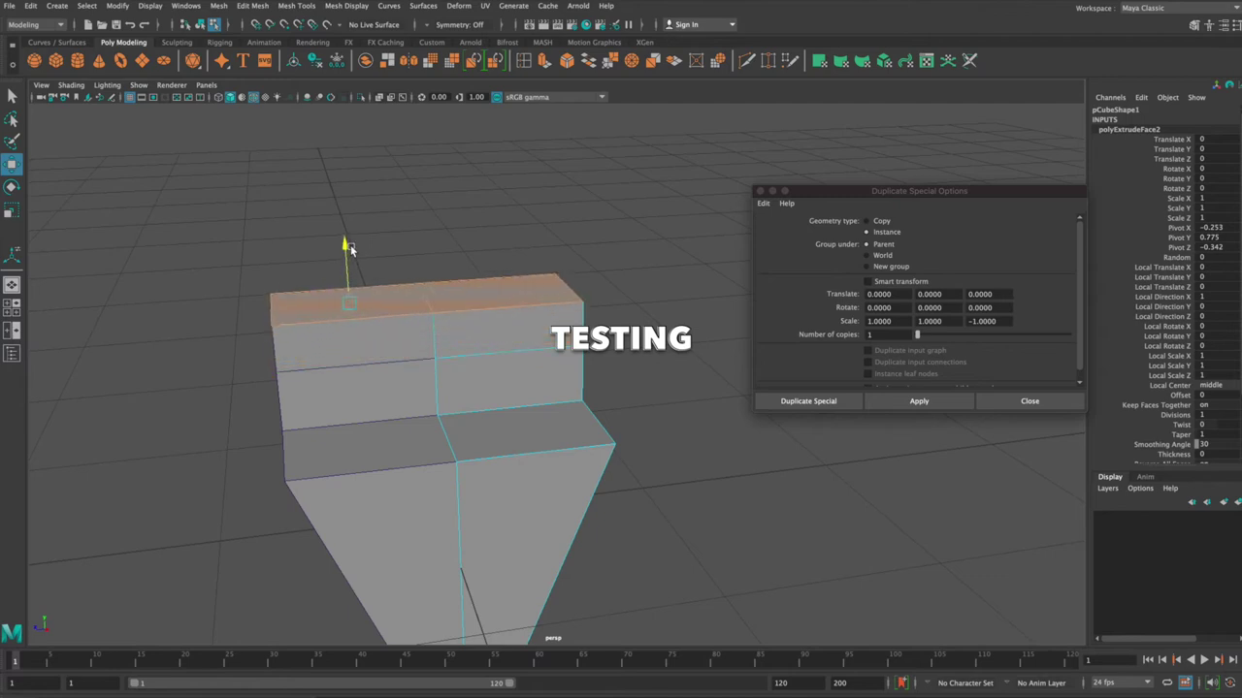
mouse_move(301, 331)
alt+mouse_down()
mouse_move(383, 316)
mouse_move(377, 331)
alt+mouse_up()
Pull the raised block's top-left corner inward to form a chamfered slope
right_click(345, 375)
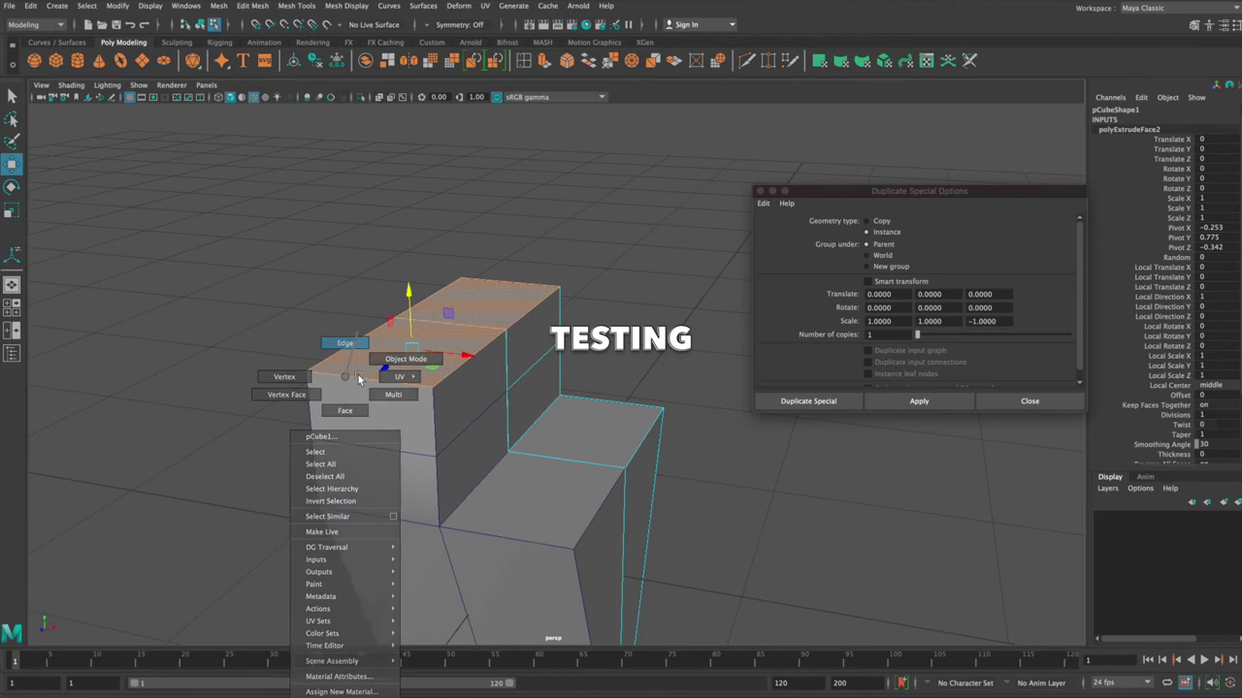
key(F8)
alt+drag(359, 377, 347, 409)
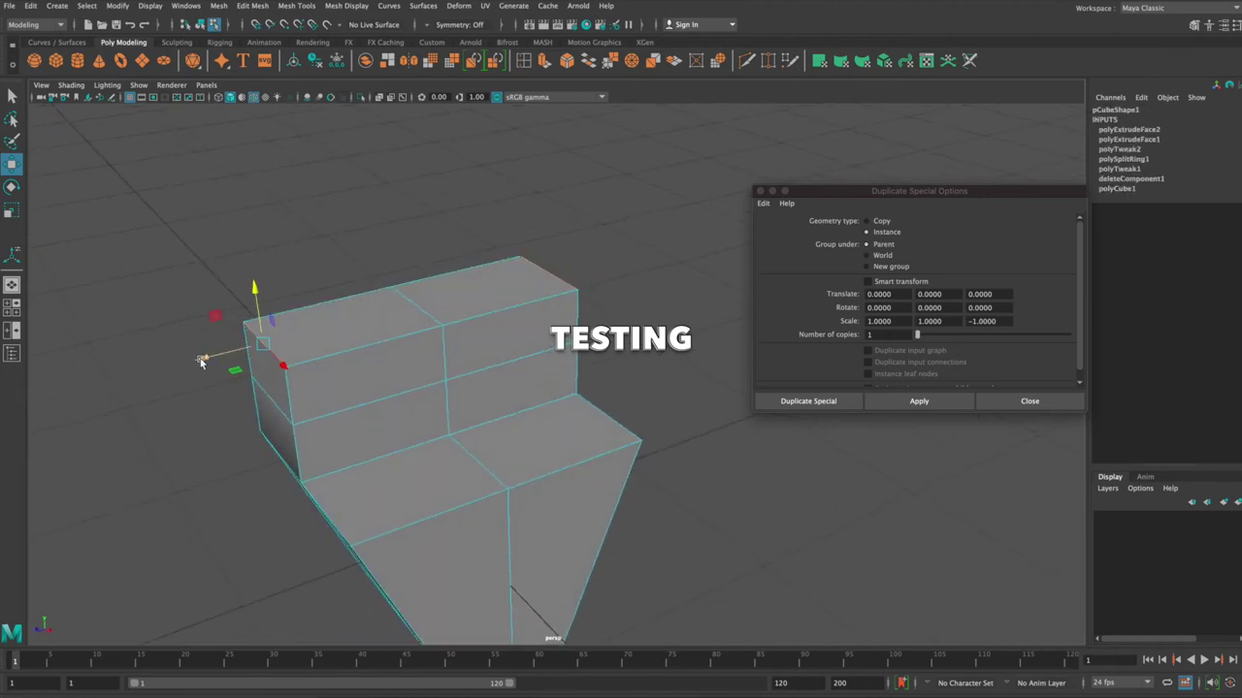
drag(202, 363, 233, 348)
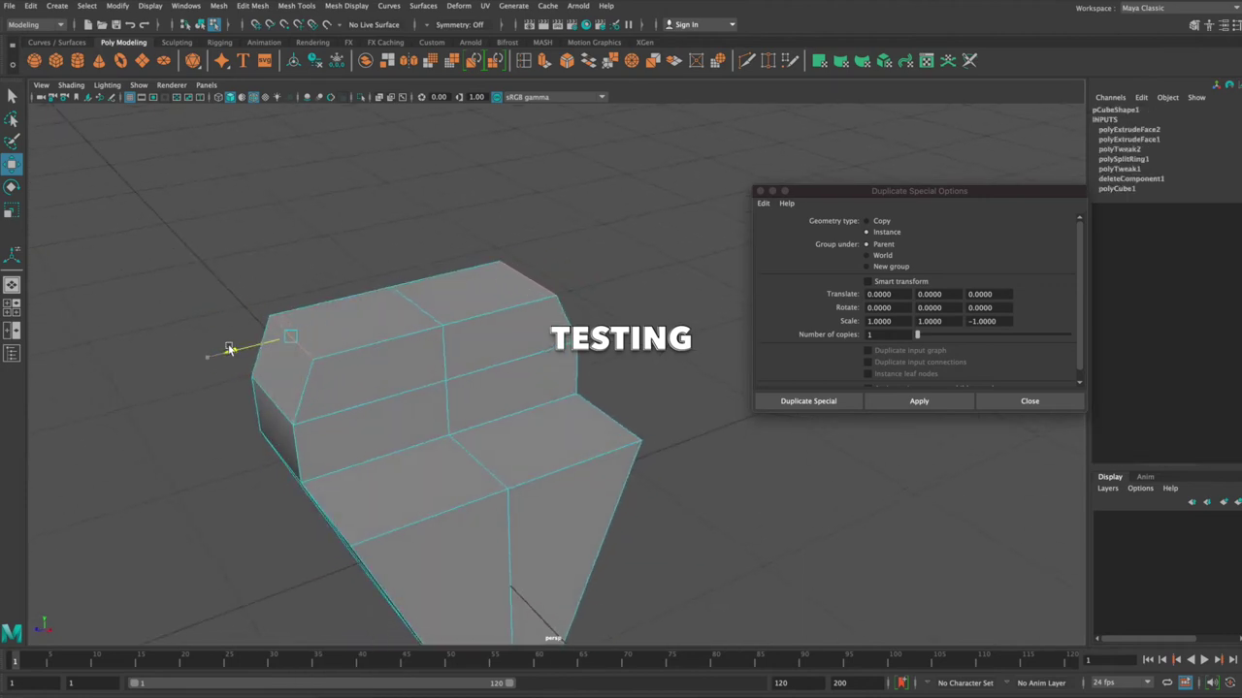
mouse_move(504, 421)
alt+mouse_down()
mouse_move(416, 410)
mouse_move(451, 400)
mouse_move(535, 418)
alt+mouse_up()
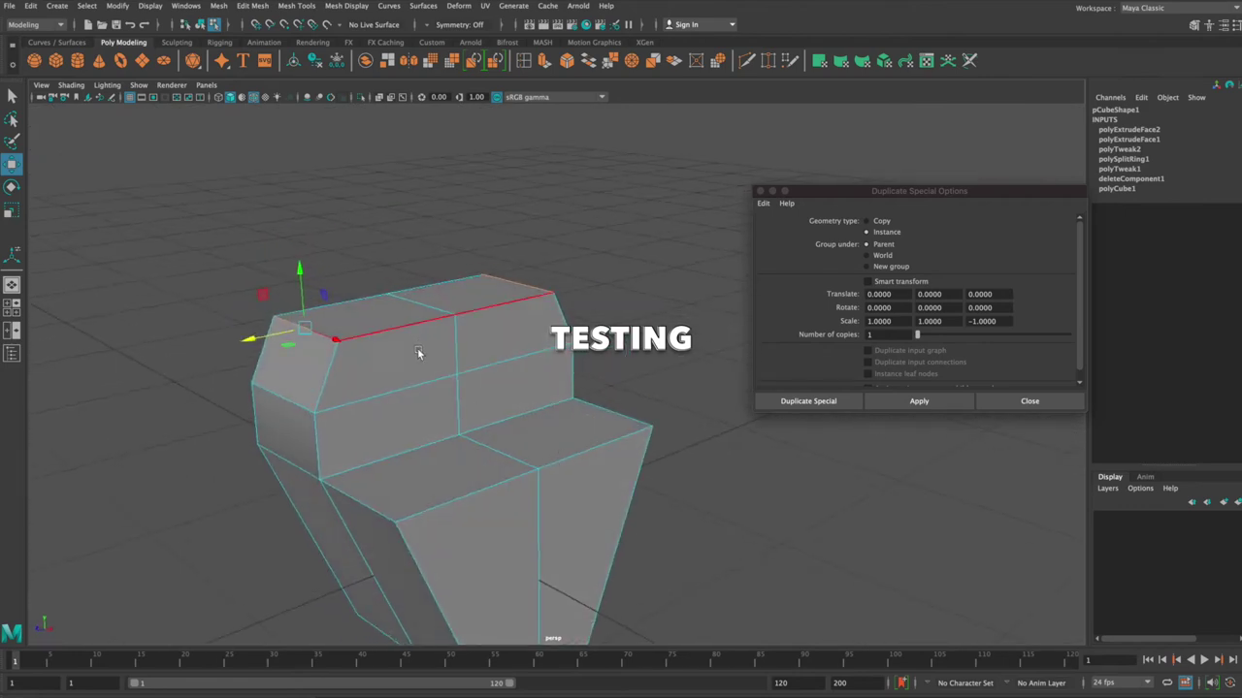
mouse_move(400, 359)
alt+mouse_down()
mouse_move(419, 373)
mouse_move(378, 375)
mouse_move(304, 339)
mouse_move(398, 443)
mouse_move(374, 371)
mouse_move(547, 355)
mouse_move(327, 368)
alt+mouse_up()
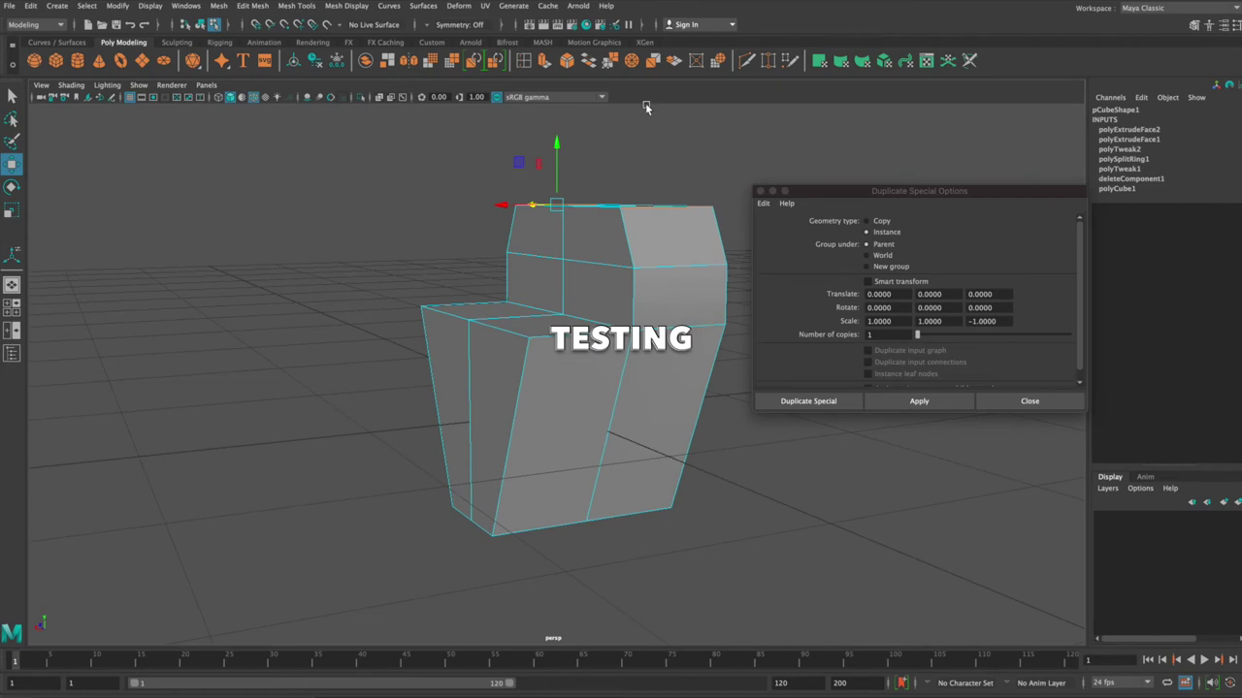
Add a Multi-Cut edge loop around the lower part and close Duplicate Special Options
click(523, 60)
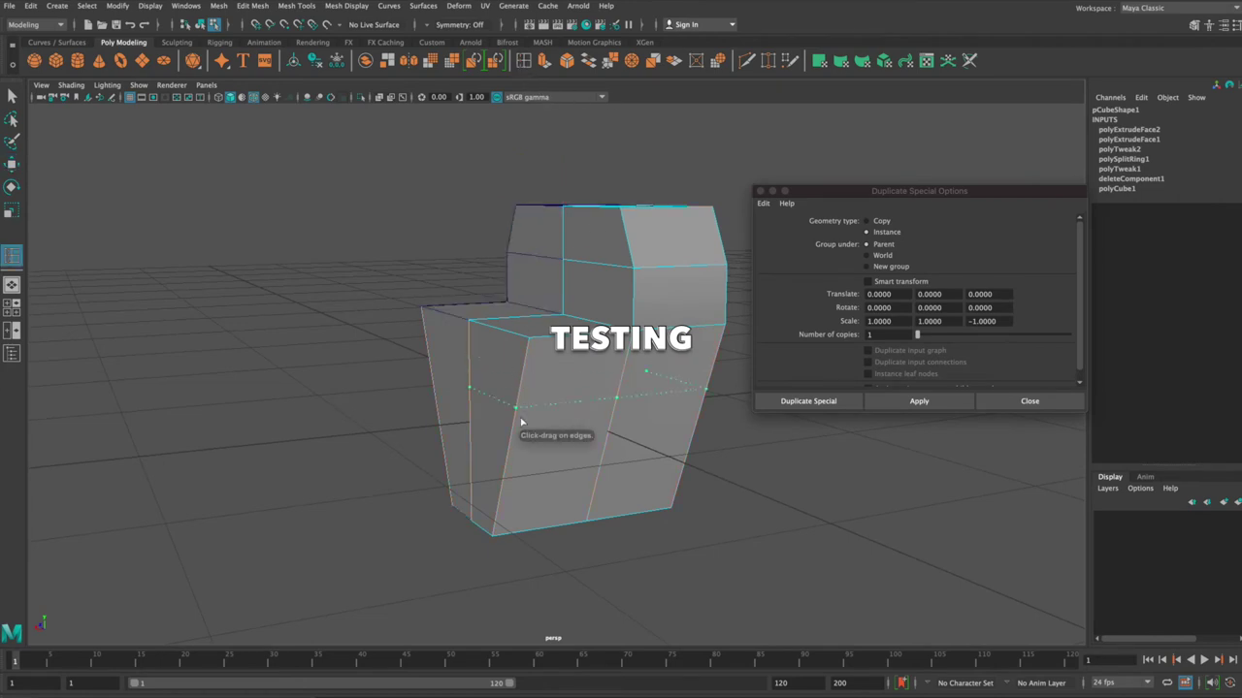
ctrl+click(521, 447)
mouse_move(502, 424)
alt+mouse_down()
mouse_move(688, 405)
mouse_move(646, 427)
mouse_move(515, 429)
mouse_move(518, 388)
mouse_move(518, 421)
mouse_move(542, 375)
mouse_move(505, 414)
mouse_move(518, 423)
alt+mouse_up()
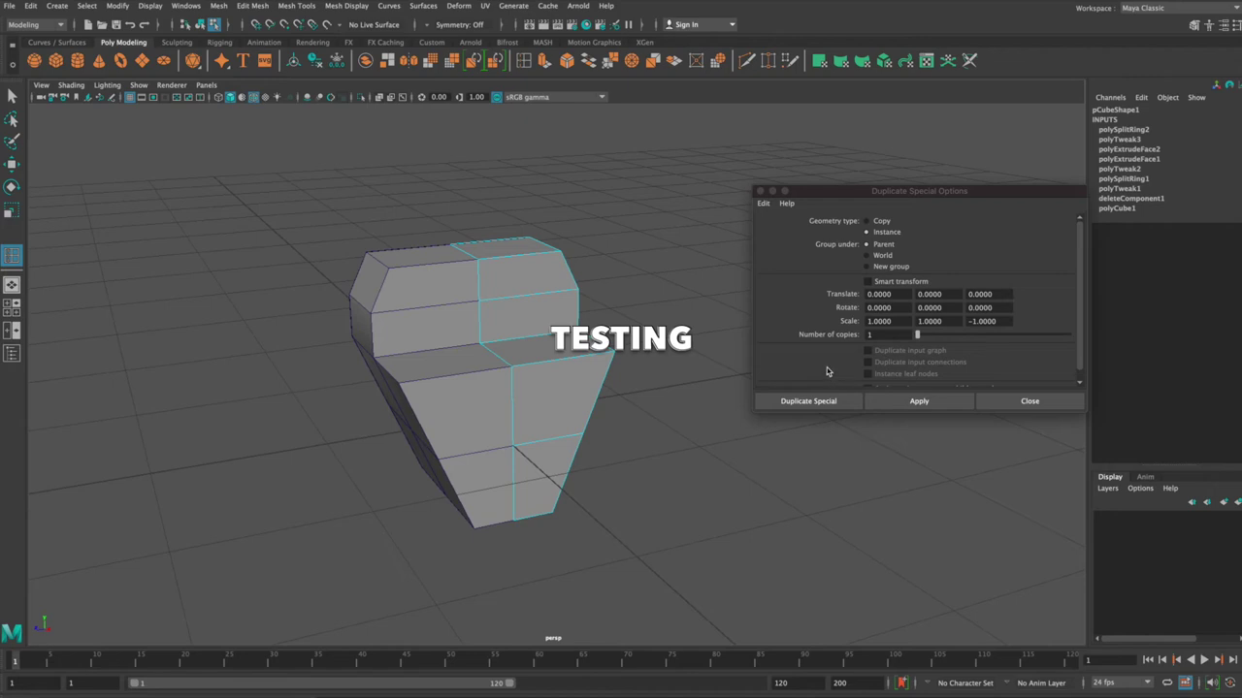
alt+right_drag(671, 369, 523, 324)
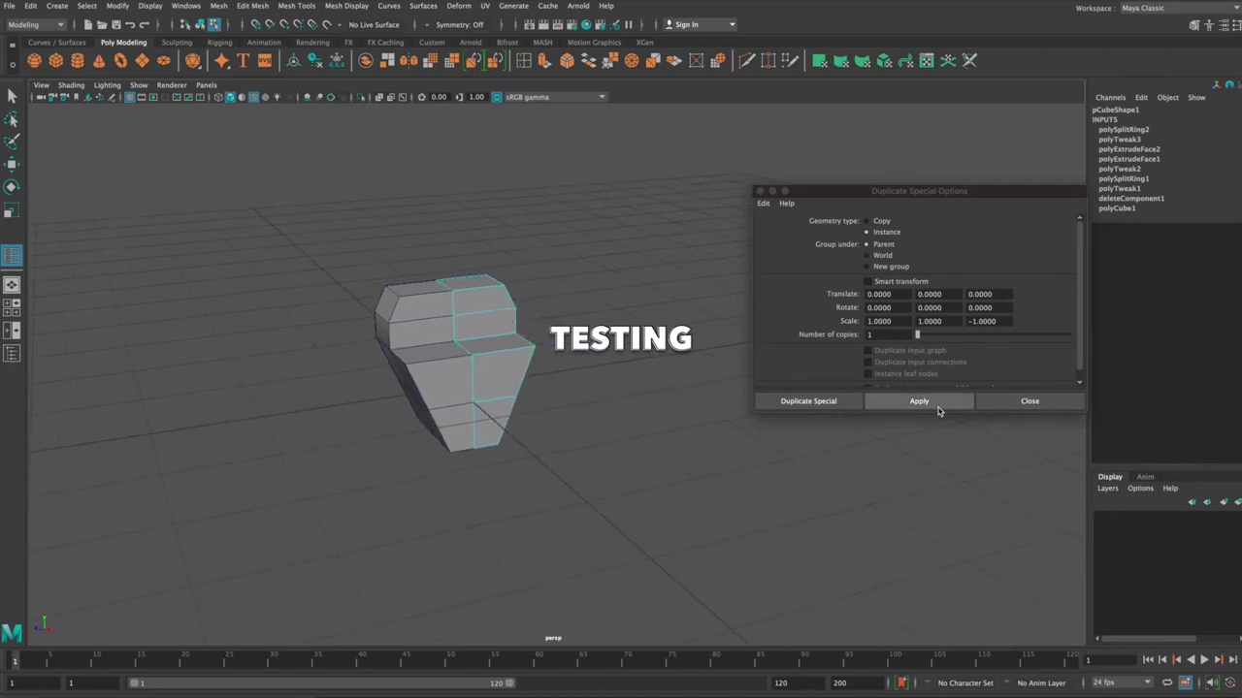
click(1002, 405)
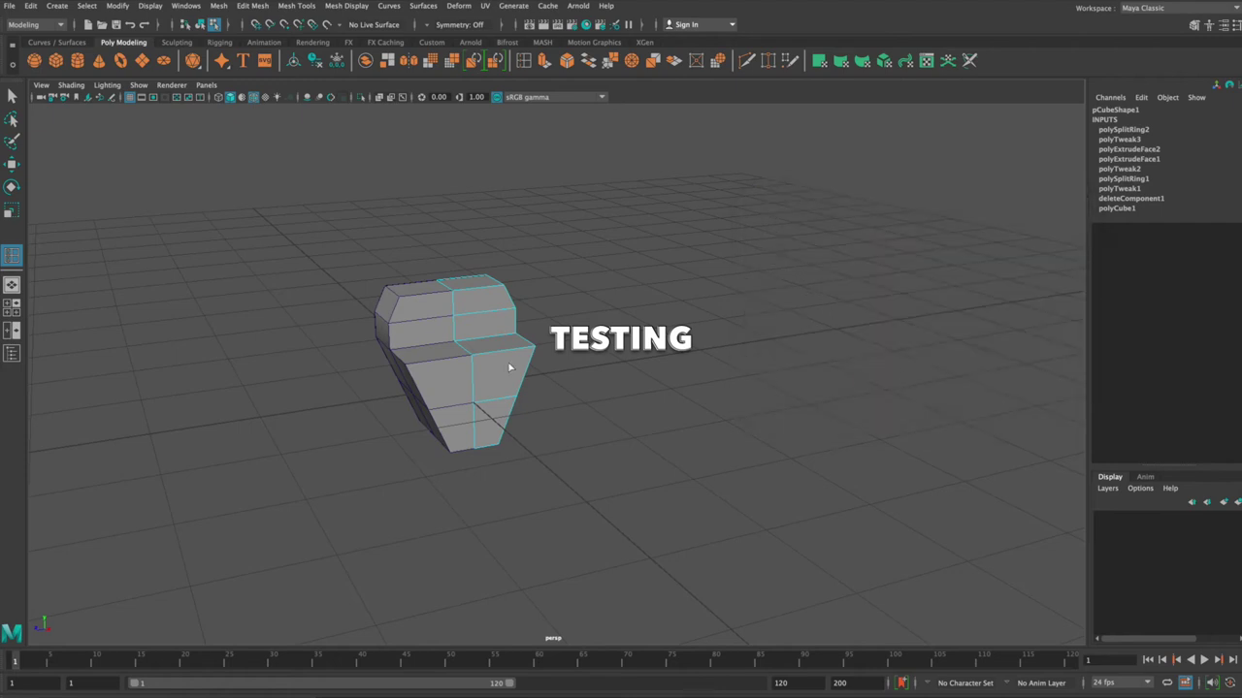
Marquee-select the whole test mesh in Object Mode and delete it
alt+drag(543, 372, 465, 330)
right_drag(473, 299, 507, 291)
drag(324, 217, 661, 476)
key(Delete)
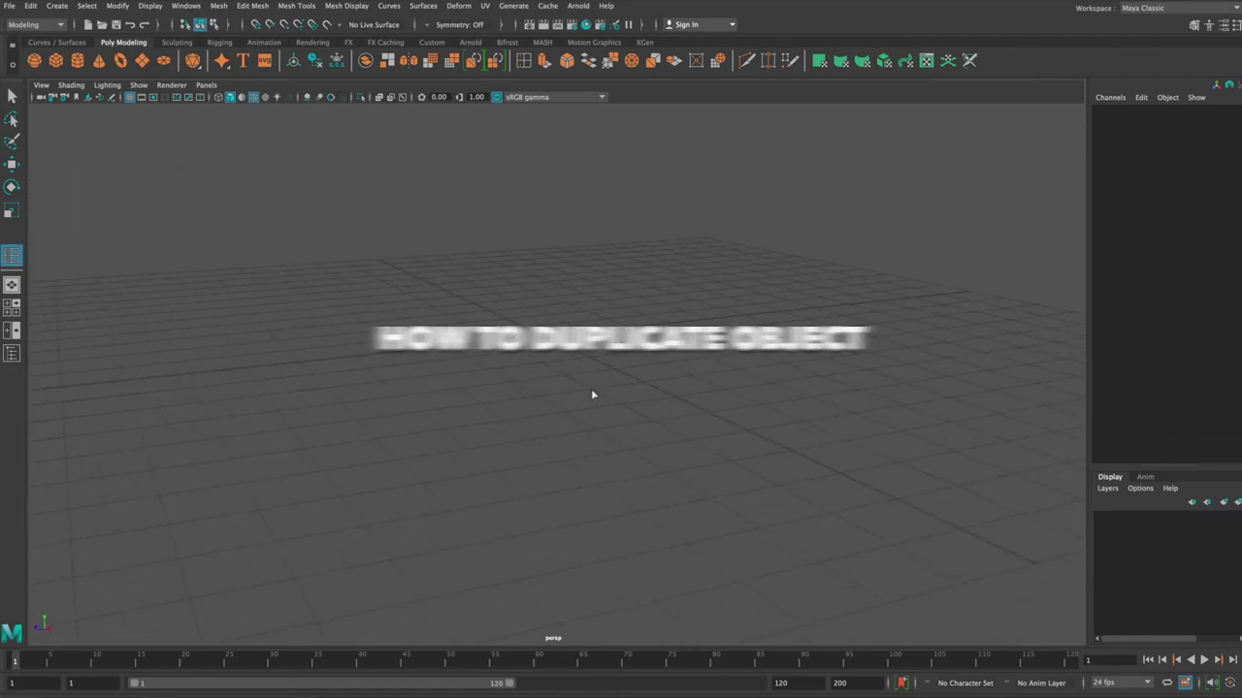
Create a new polygon cube, pCube3, at the grid origin and select it
click(55, 60)
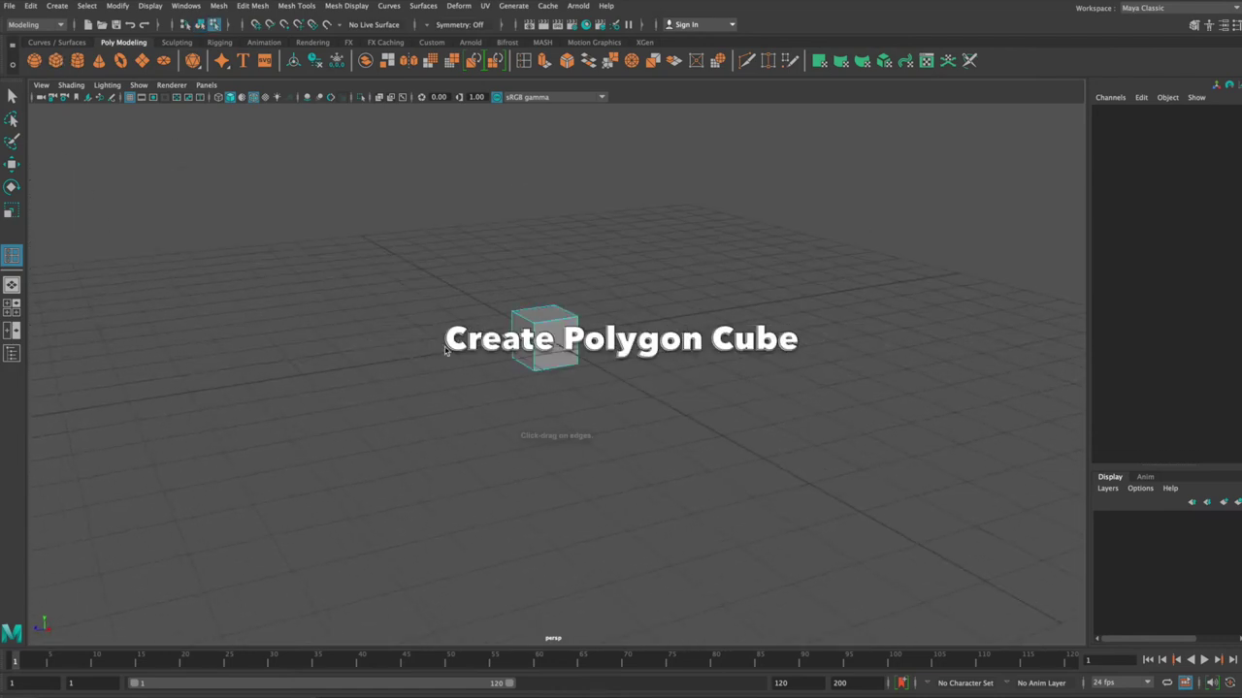
alt+drag(496, 365, 554, 337)
right_drag(554, 336, 604, 313)
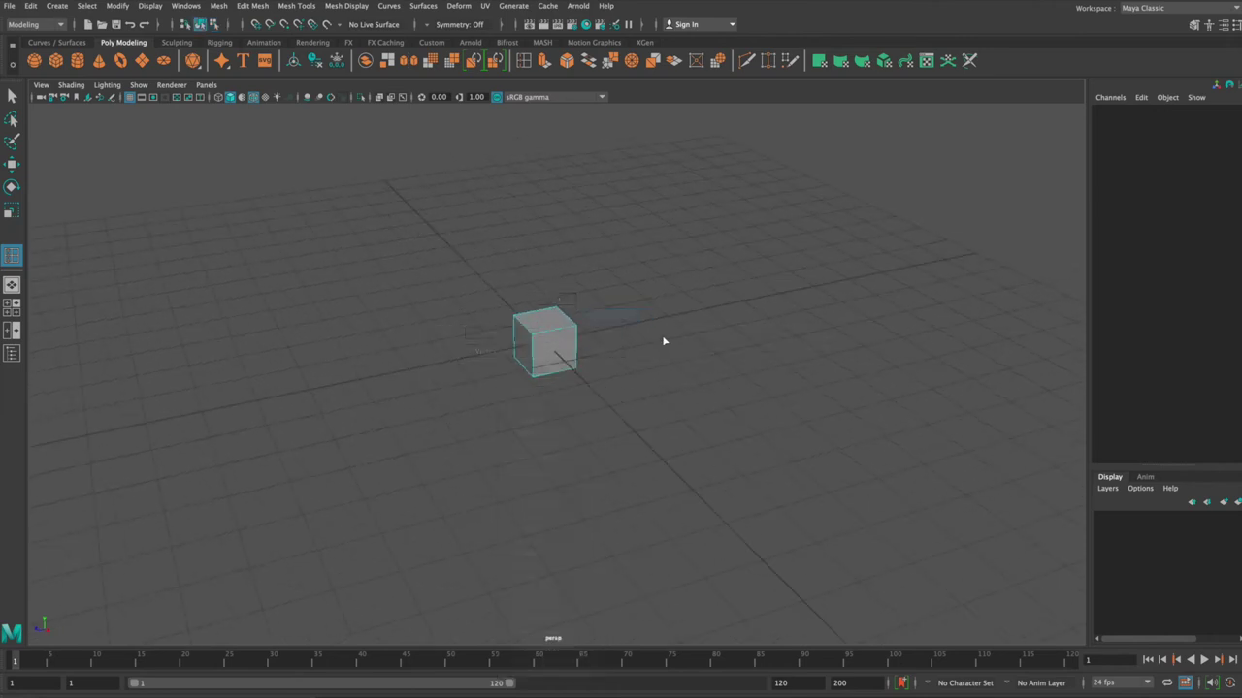
click(554, 352)
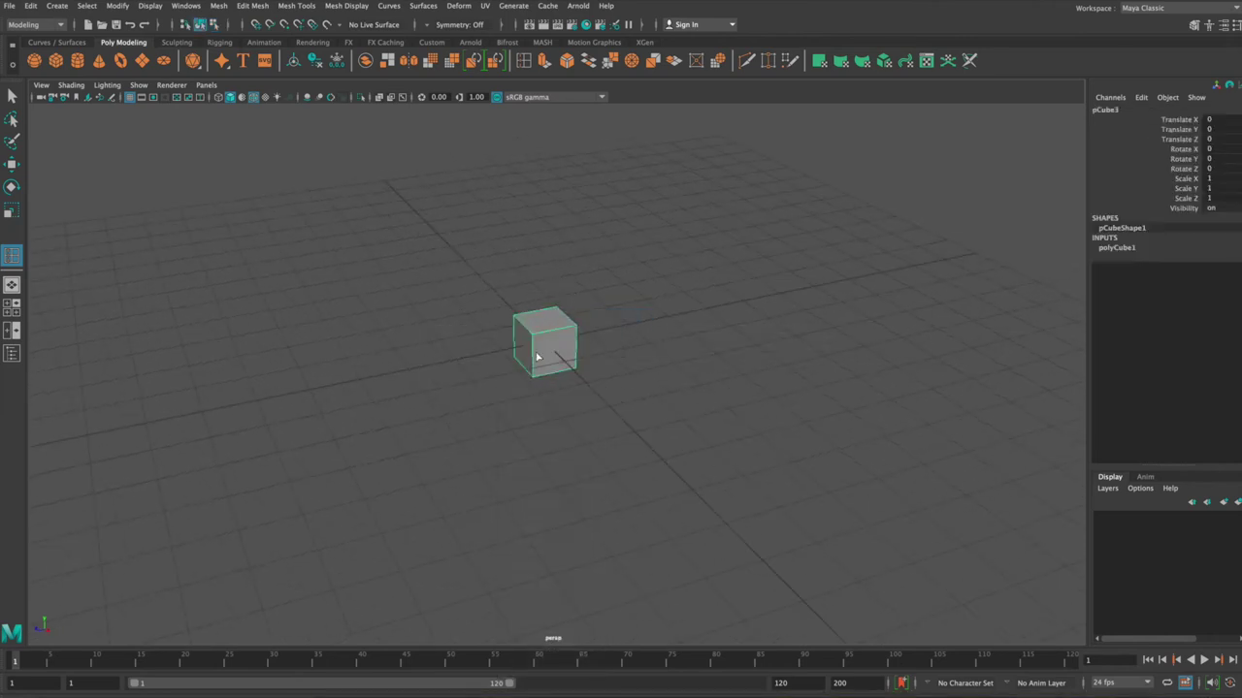
click(39, 7)
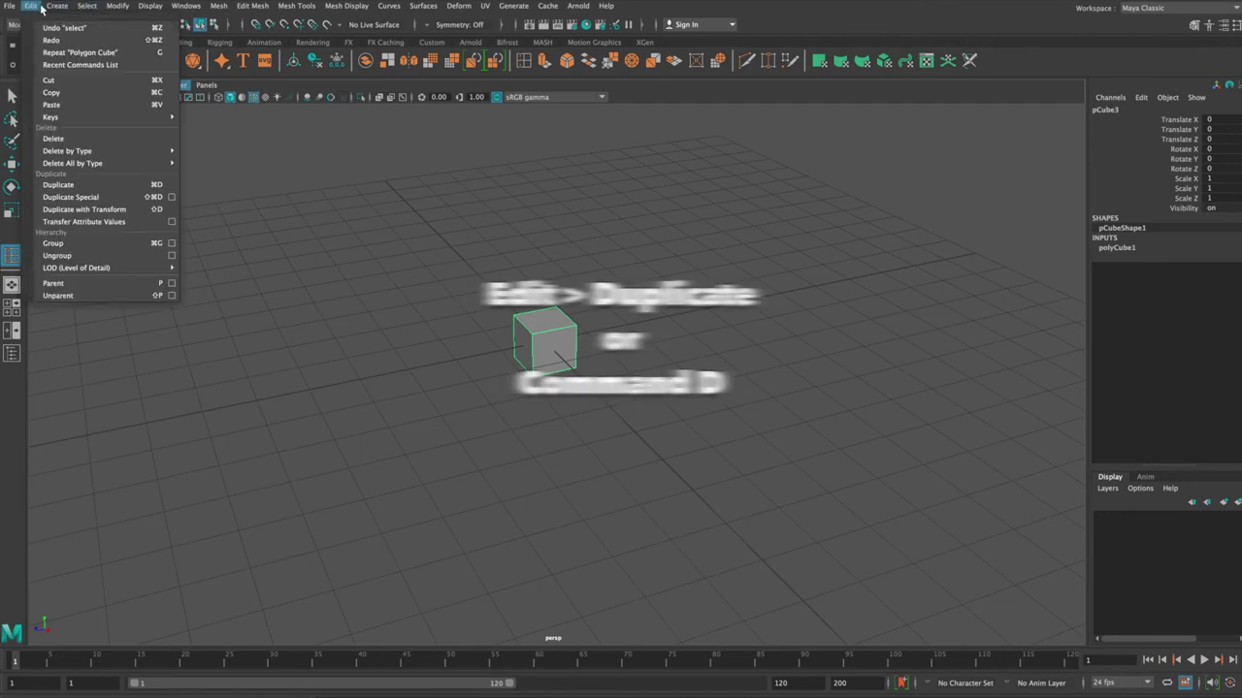
Duplicate the cube and move the copy, pCube4, along Z
click(109, 187)
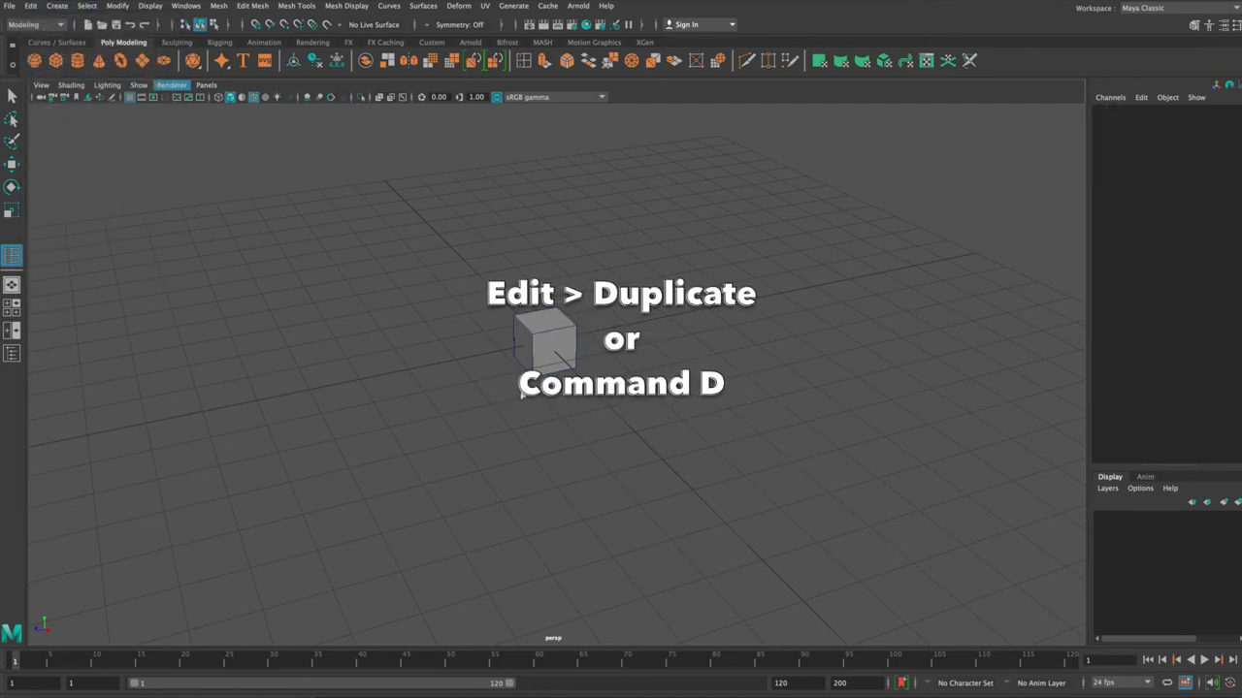
click(548, 344)
key(w)
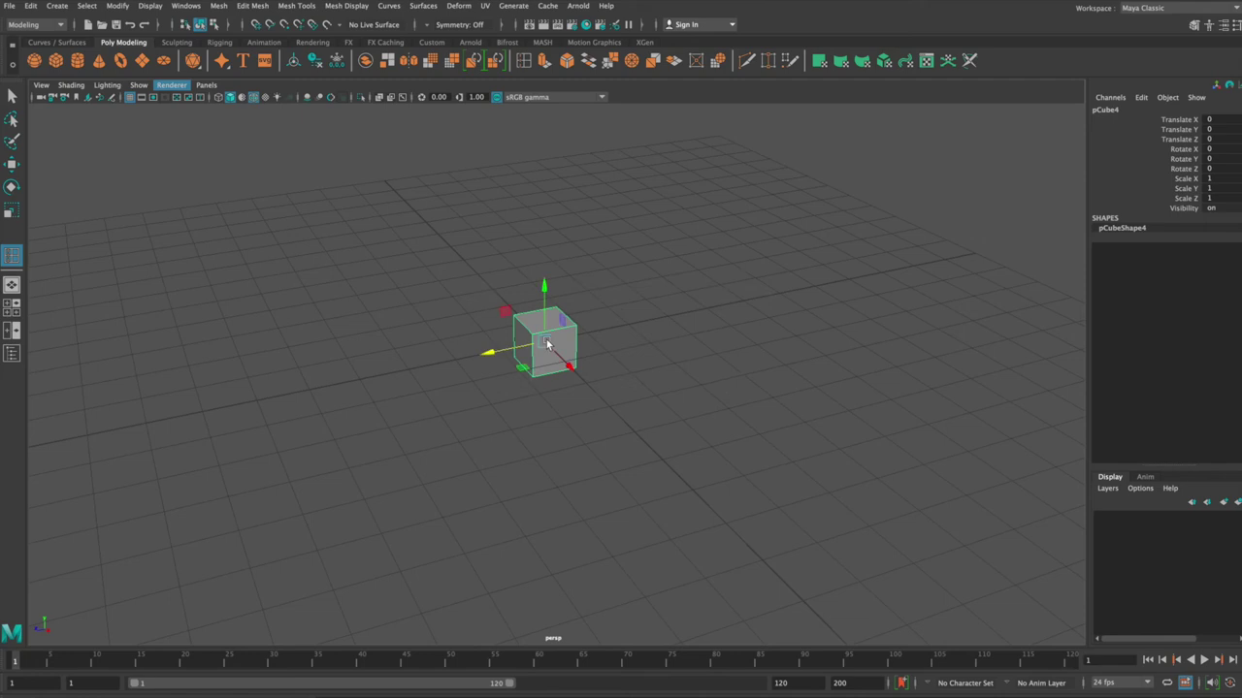
mouse_move(488, 360)
mouse_down()
mouse_move(330, 385)
mouse_move(325, 372)
mouse_up()
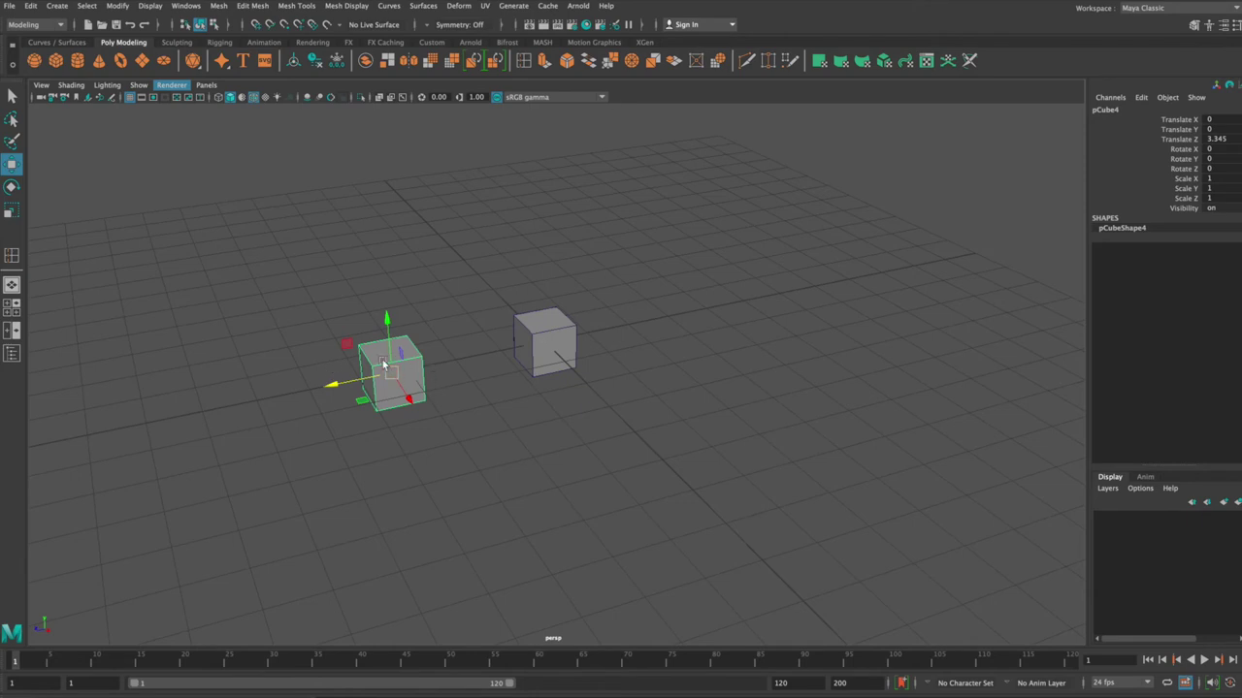
Move pCube3 further back and slide pCube4 along Z to about Translate Z -0.039
click(539, 357)
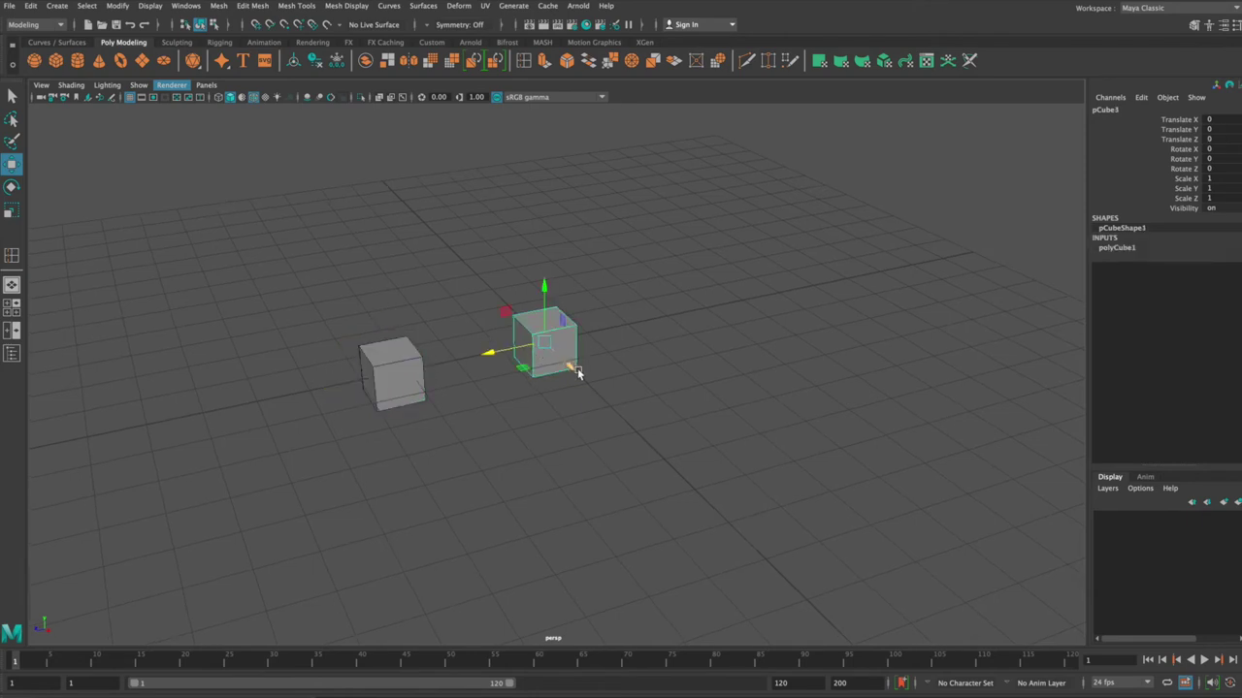
drag(578, 374, 507, 299)
click(381, 393)
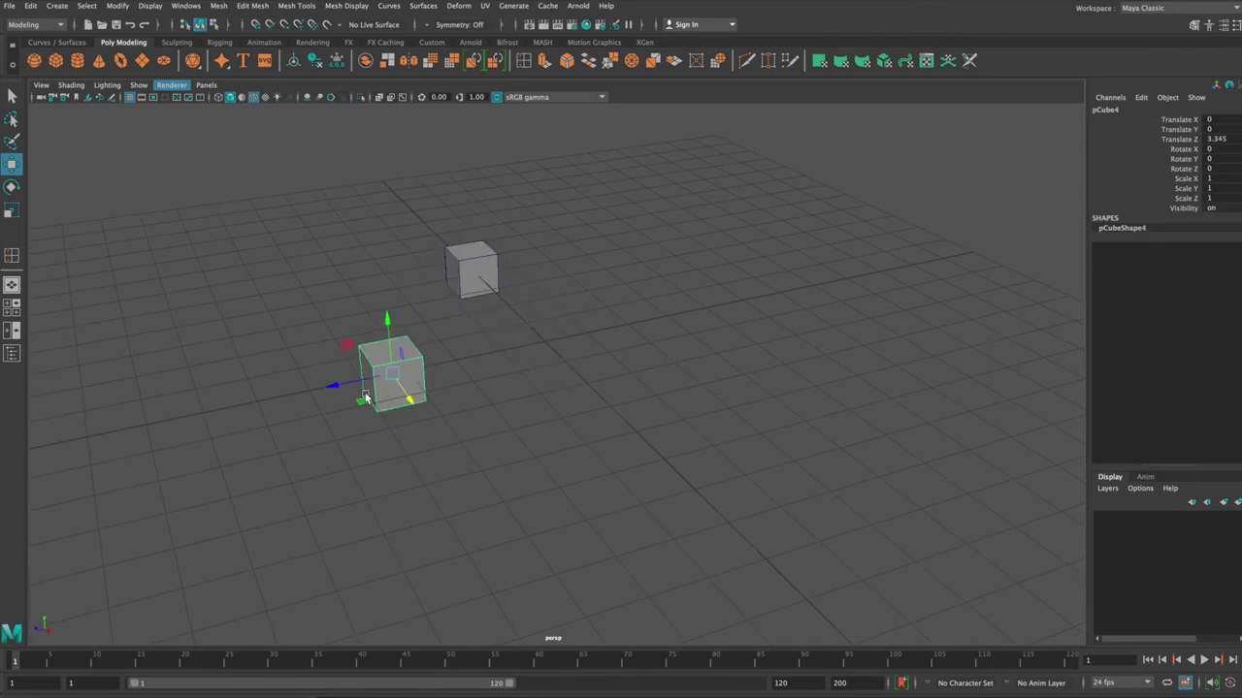
drag(327, 386, 491, 353)
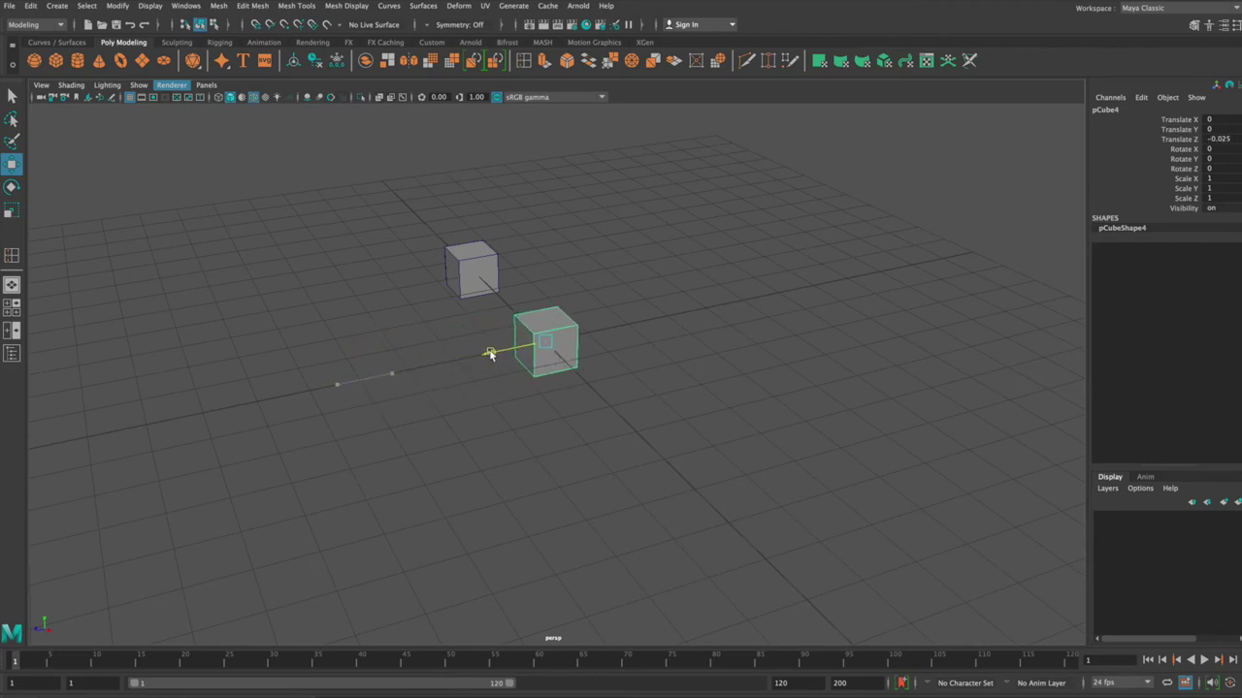
alt+drag(466, 421, 484, 421)
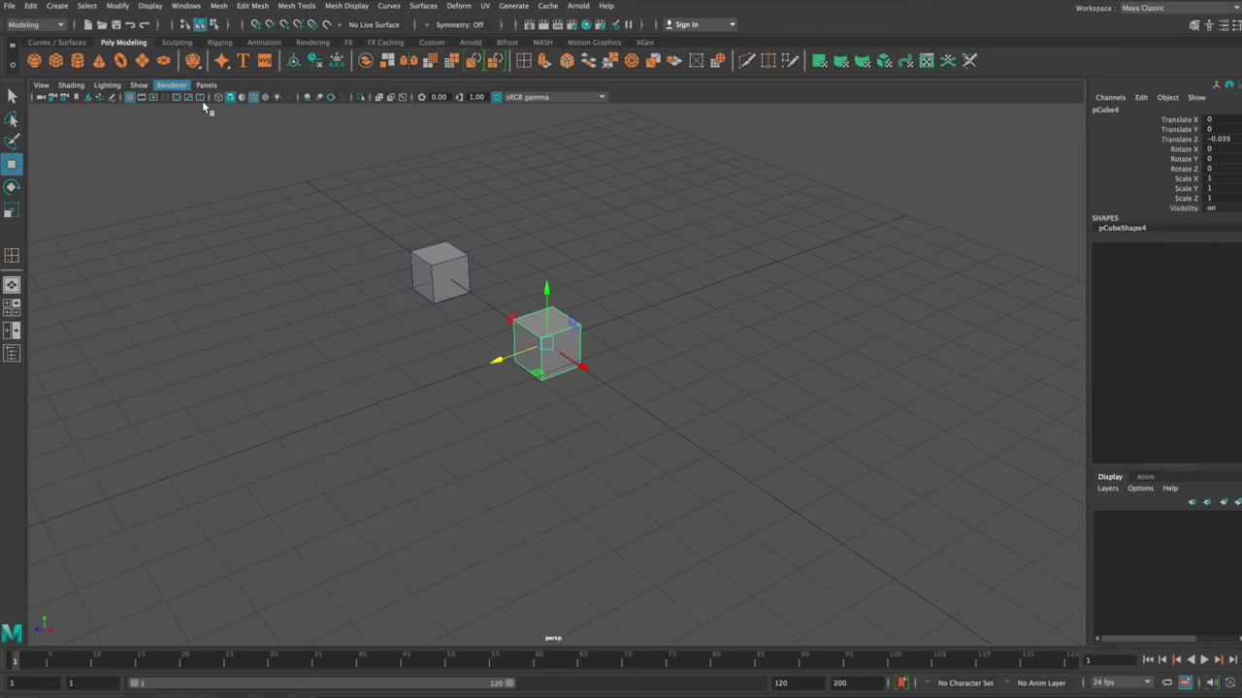
click(31, 5)
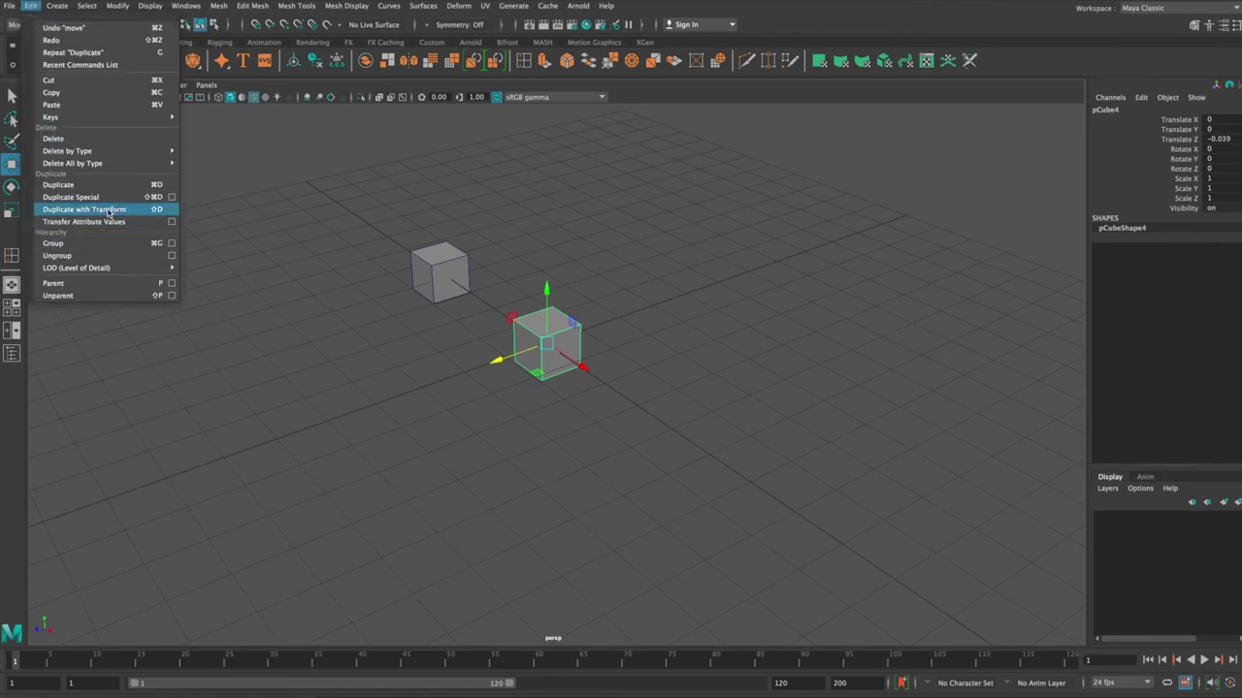
Duplicate the front cube and move the copy, pCube5, to Translate X 4.032
click(123, 185)
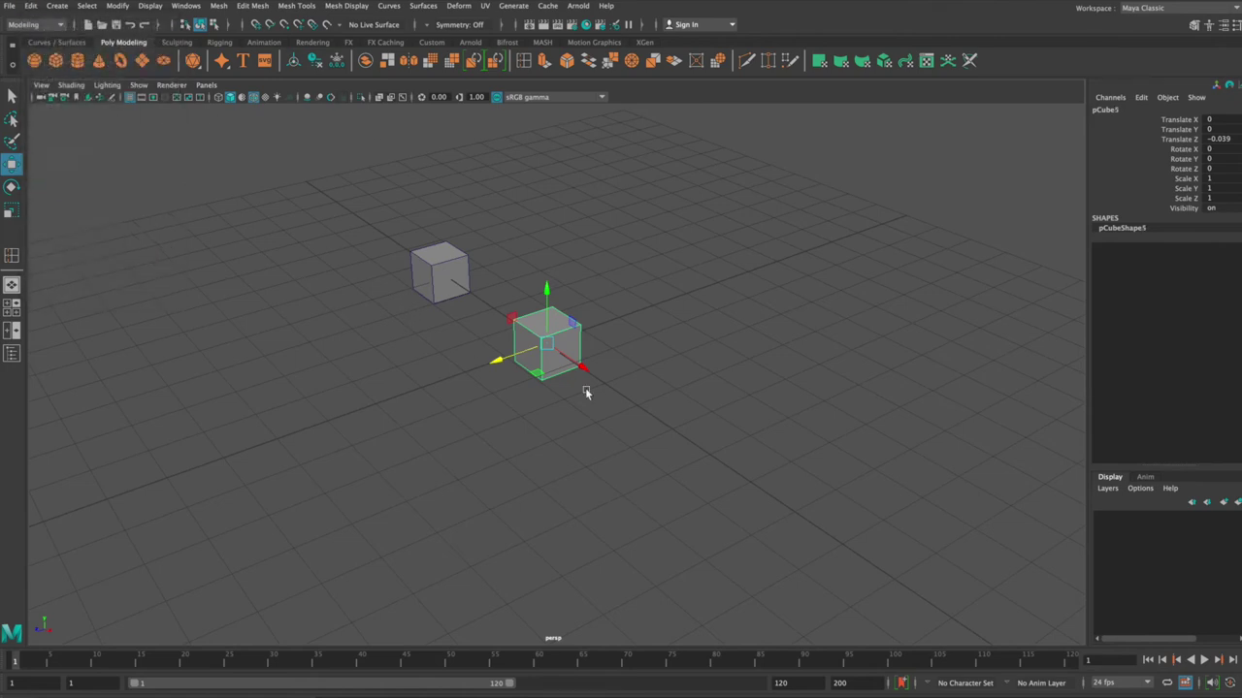
drag(582, 366, 715, 473)
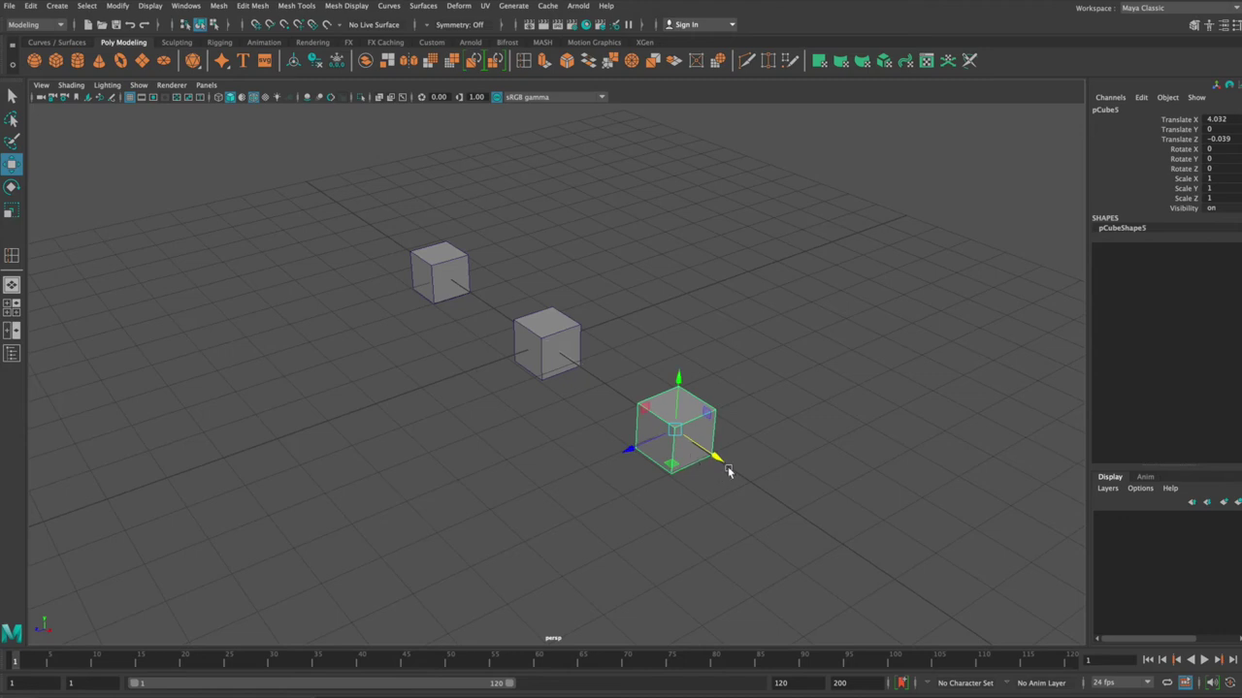
alt+drag(795, 417, 616, 464)
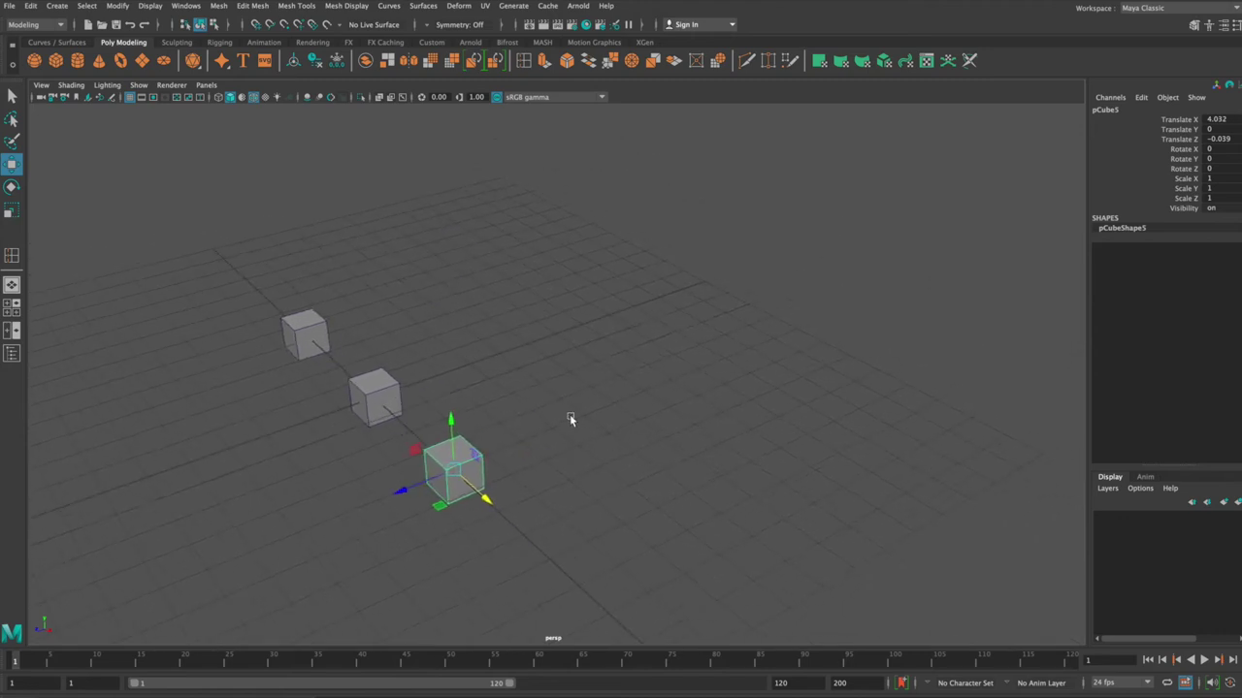
click(32, 6)
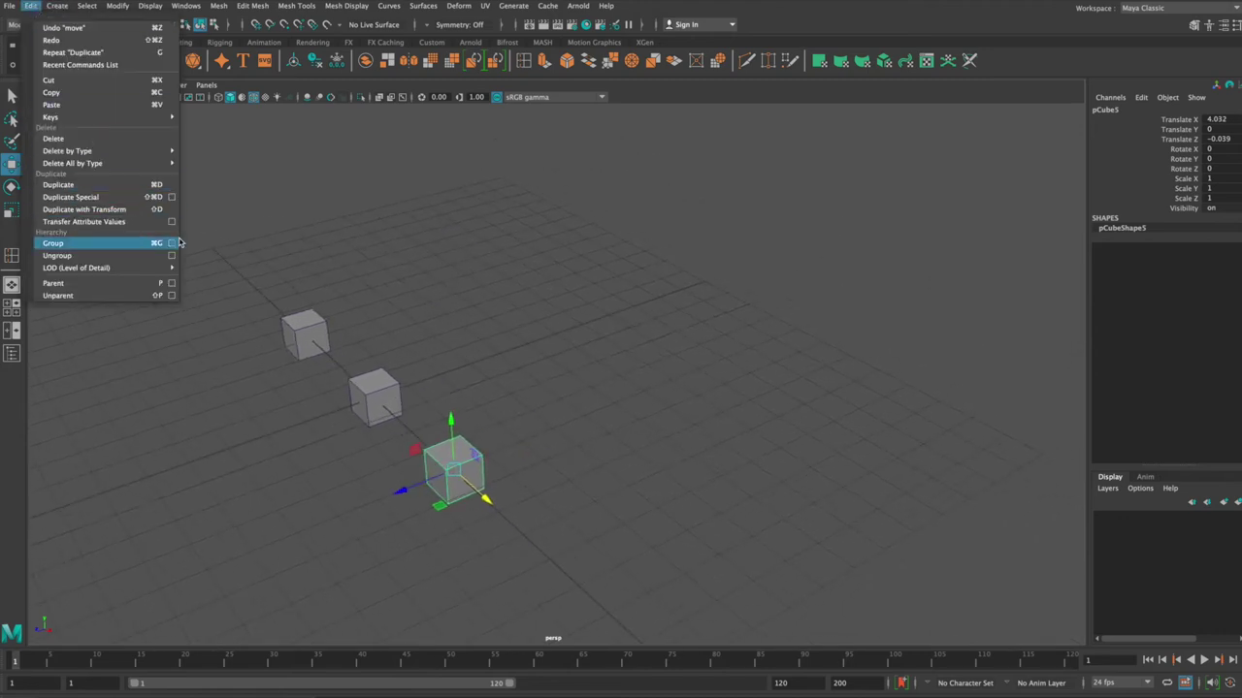
Reset Duplicate Special options and make 10 copies of pCube5 offset 1 unit along Z
click(172, 197)
drag(844, 198, 749, 197)
click(668, 202)
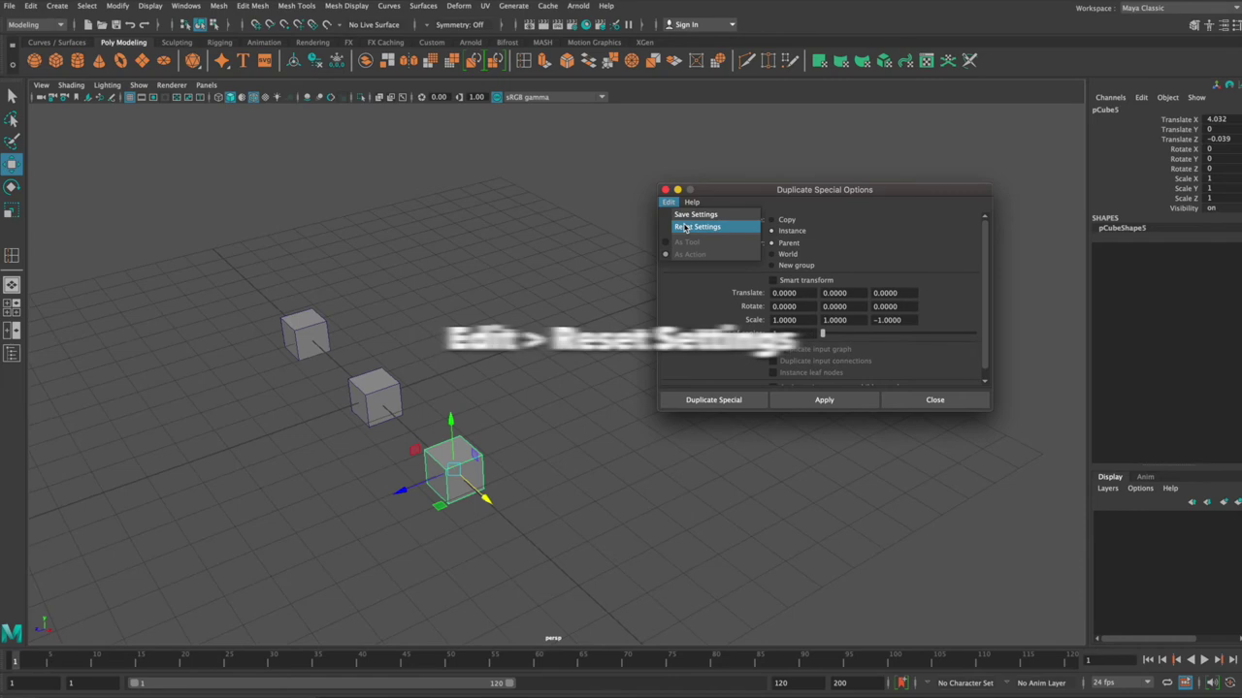
click(685, 227)
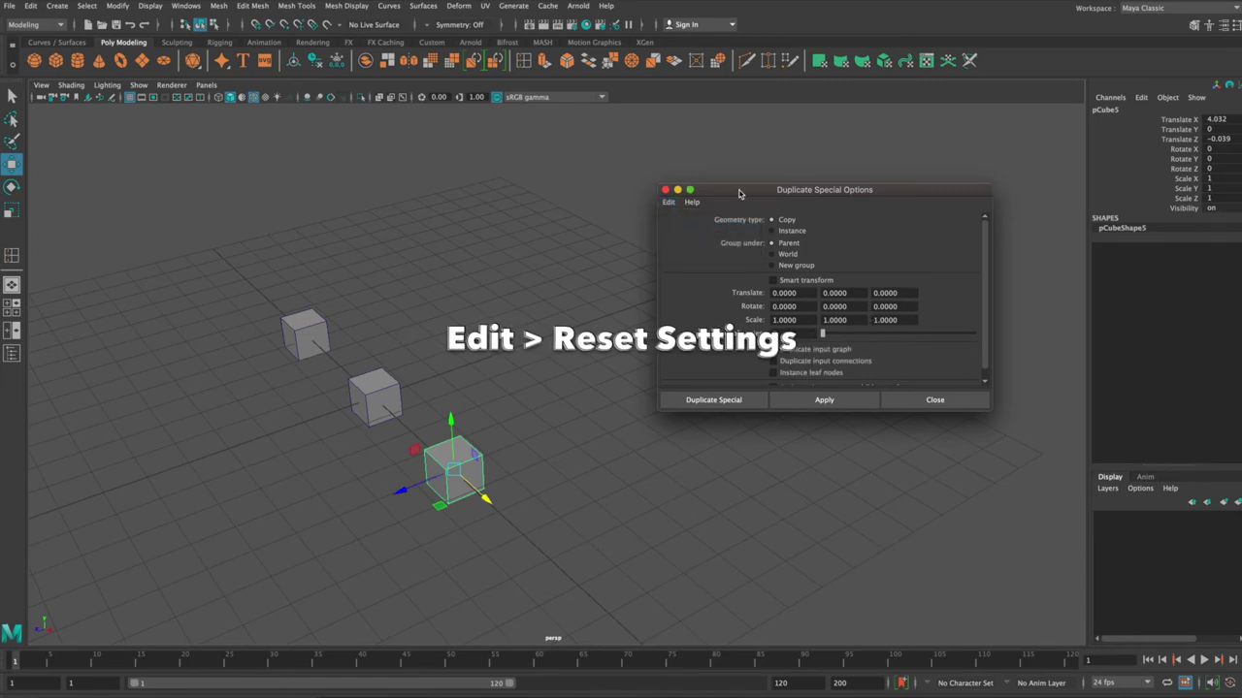
drag(740, 193, 719, 196)
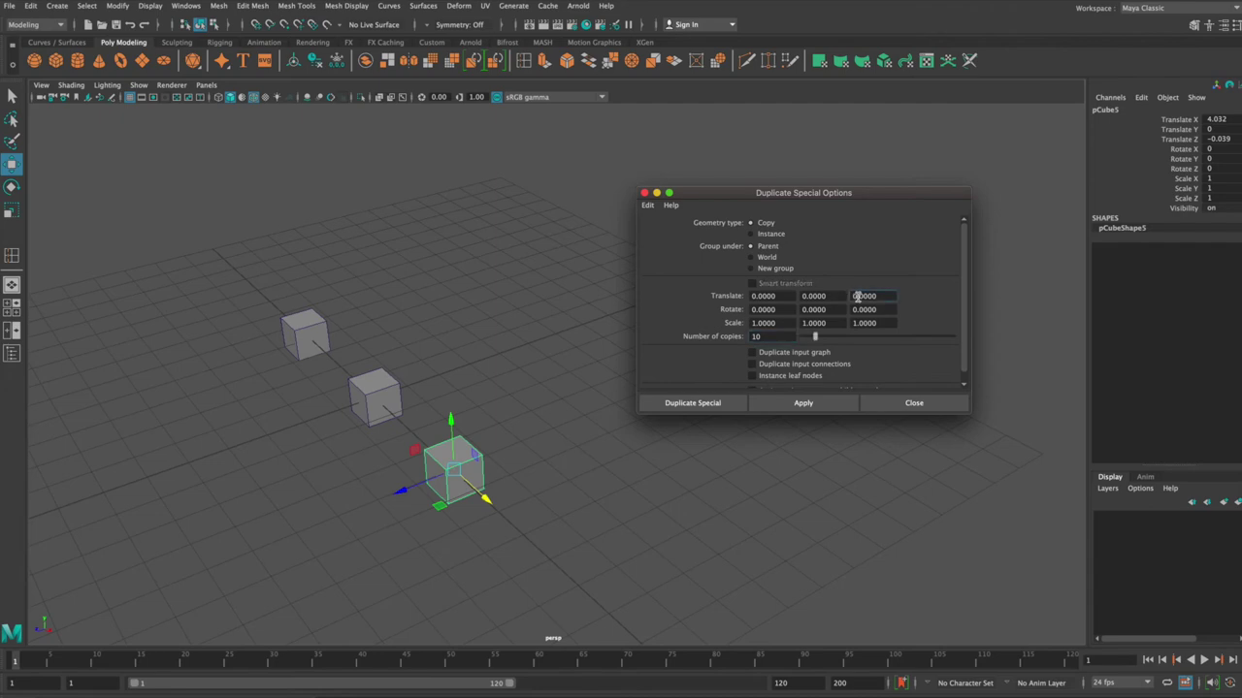
text(1.0000)
click(788, 403)
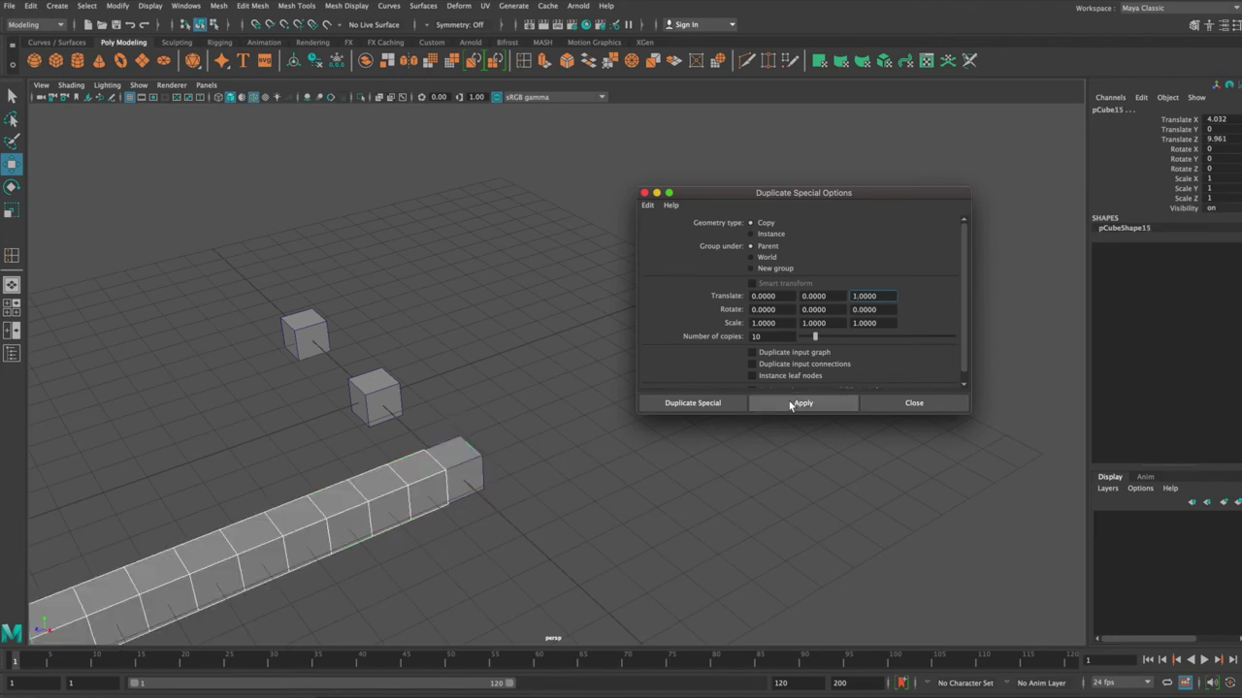
Duplicate pCube4 ten times with a Translate Z offset of 3
scroll(546, 424, down, 5)
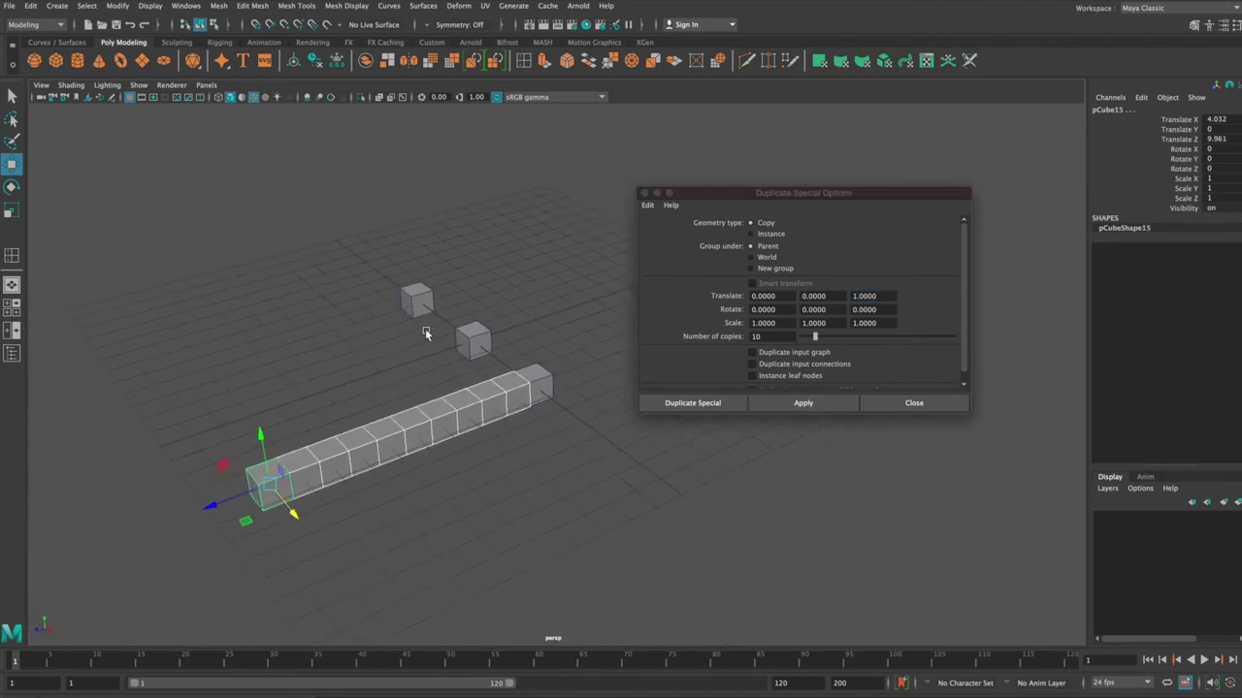
mouse_move(435, 358)
alt+mouse_down()
mouse_move(416, 378)
mouse_move(472, 359)
alt+mouse_up()
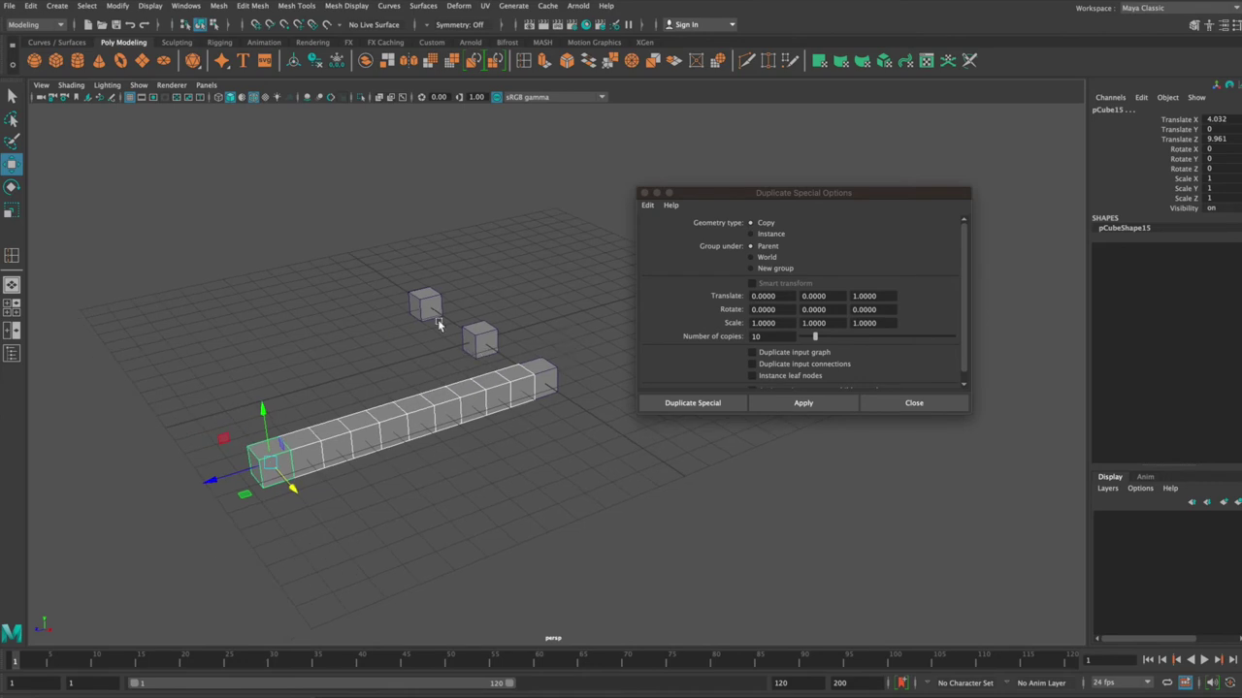
click(482, 349)
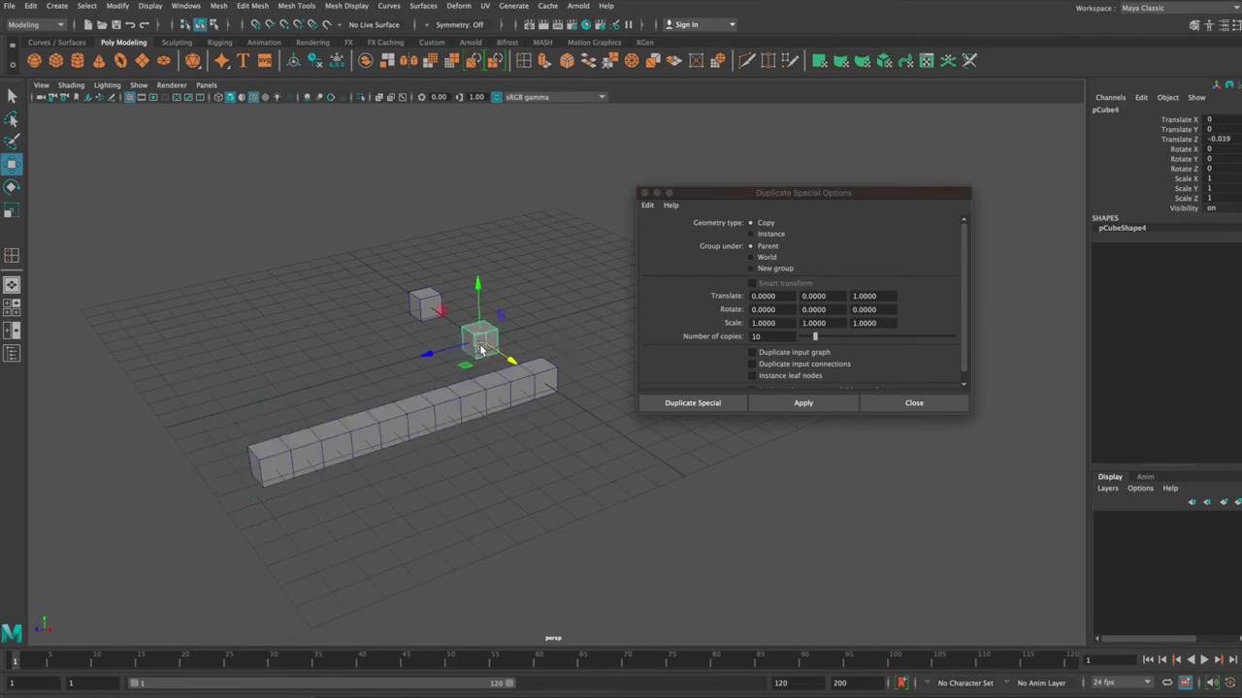
click(854, 298)
text(3.0000)
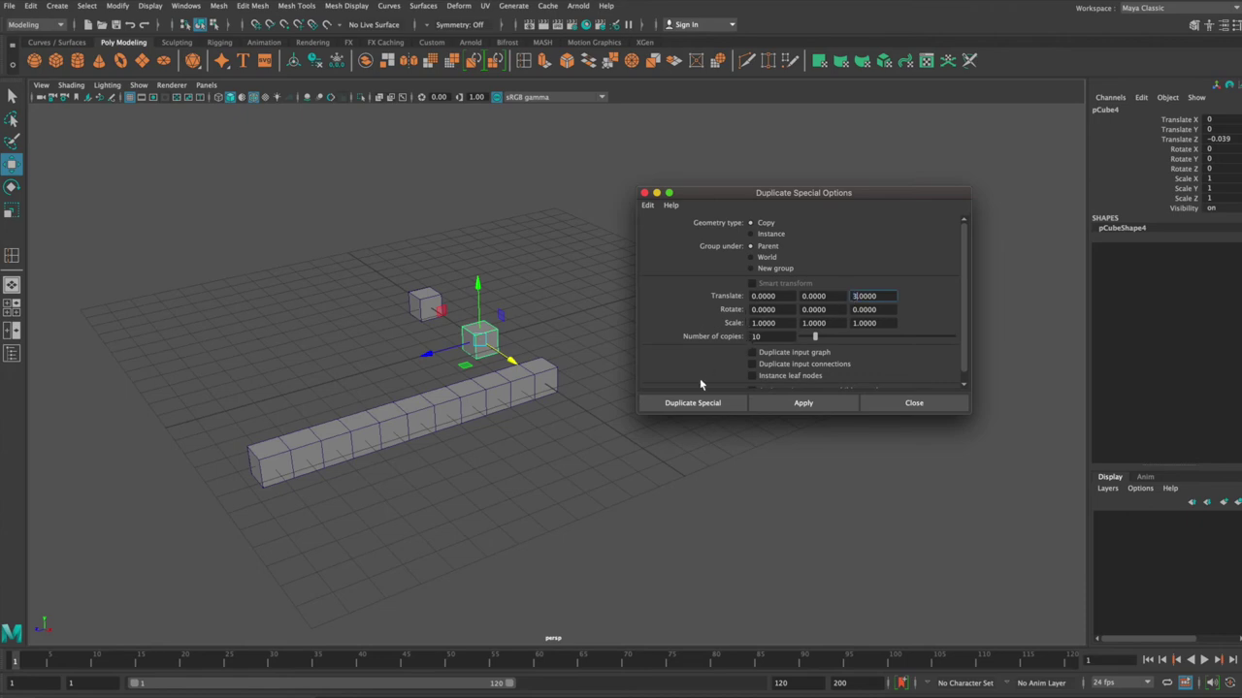
click(804, 405)
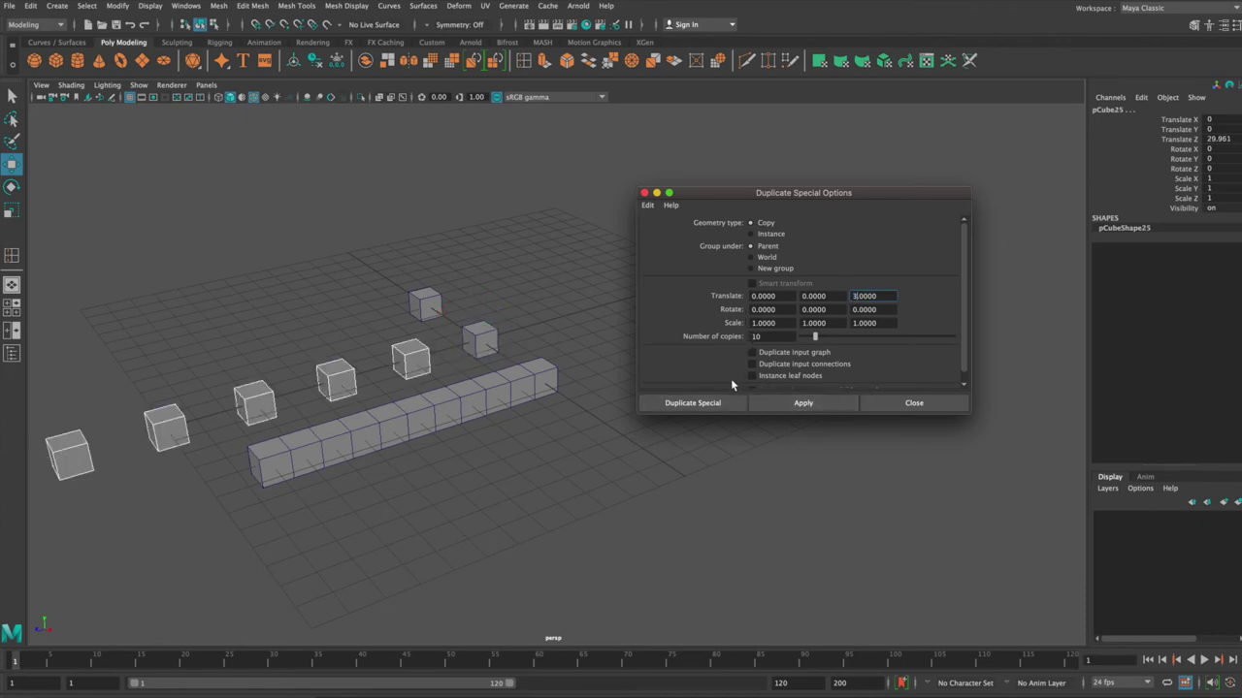
alt+drag(533, 333, 491, 338)
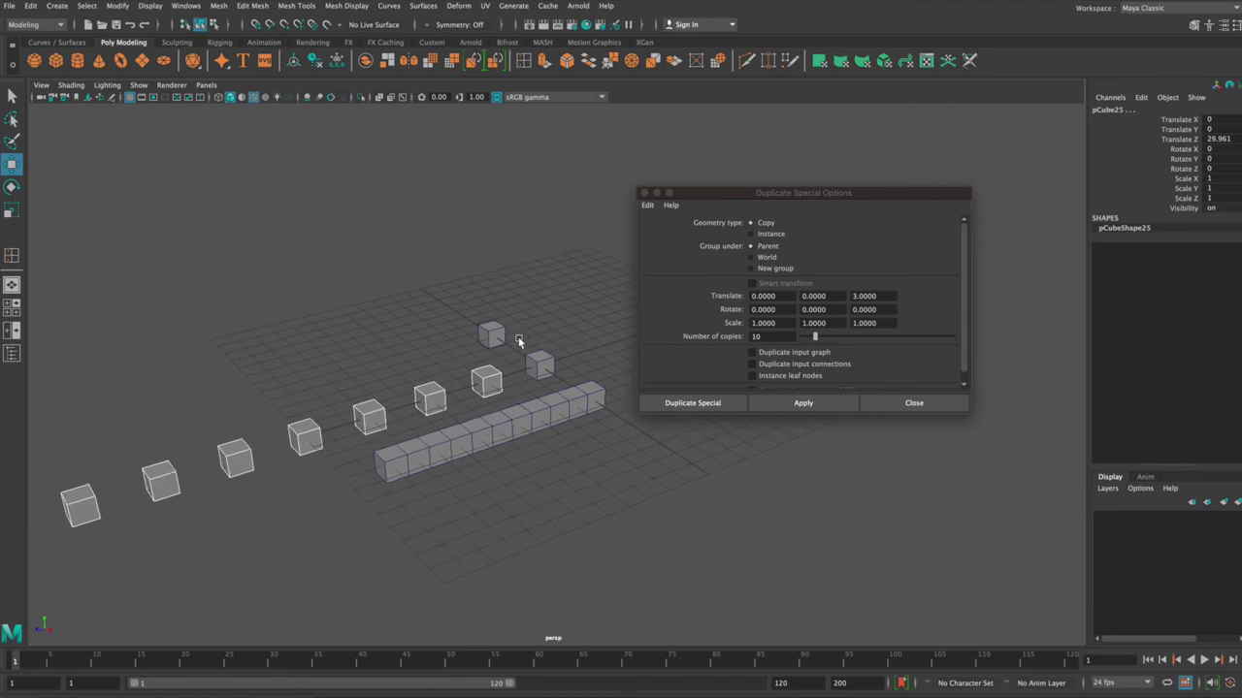
Duplicate pCube3 ten times with a Translate Z offset of -3, ending at pCube35
click(492, 337)
click(854, 296)
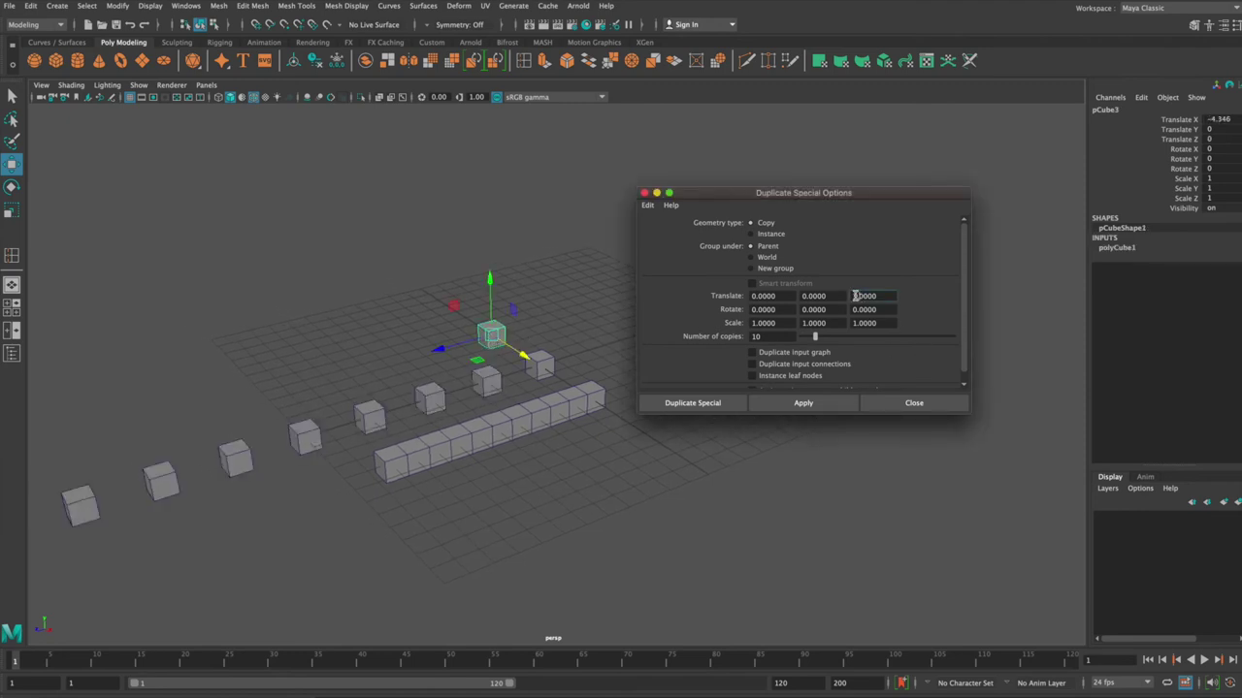
text(-3)
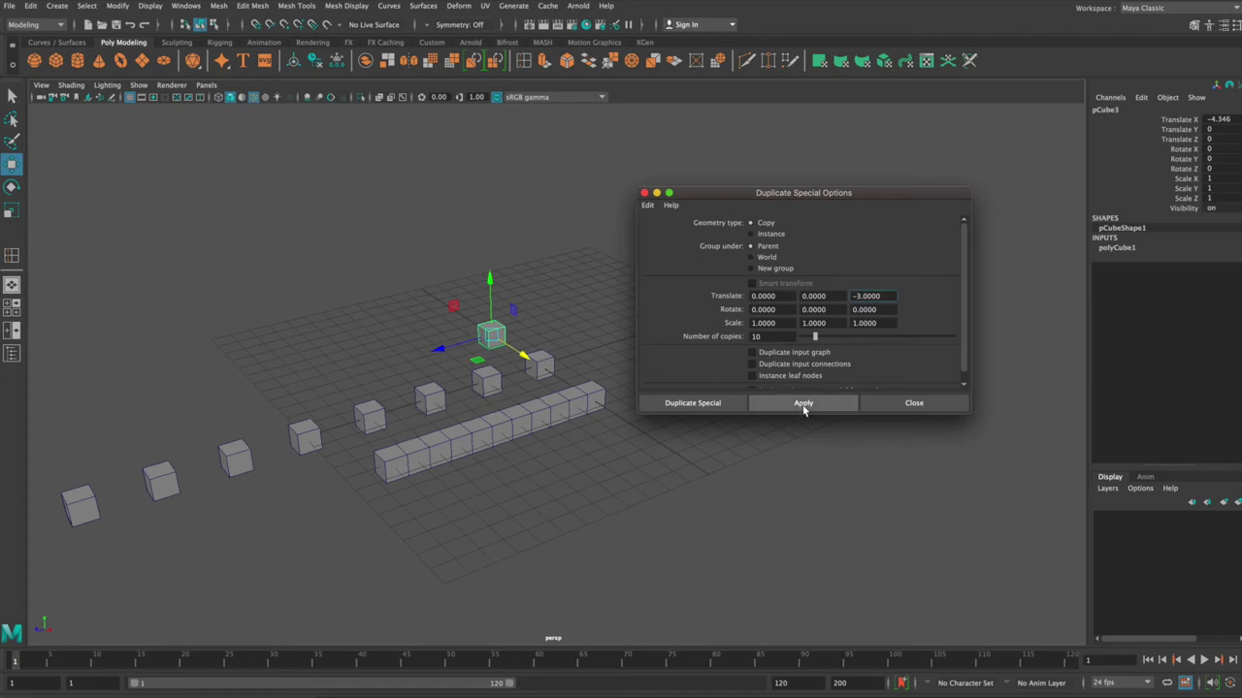
drag(724, 194, 825, 380)
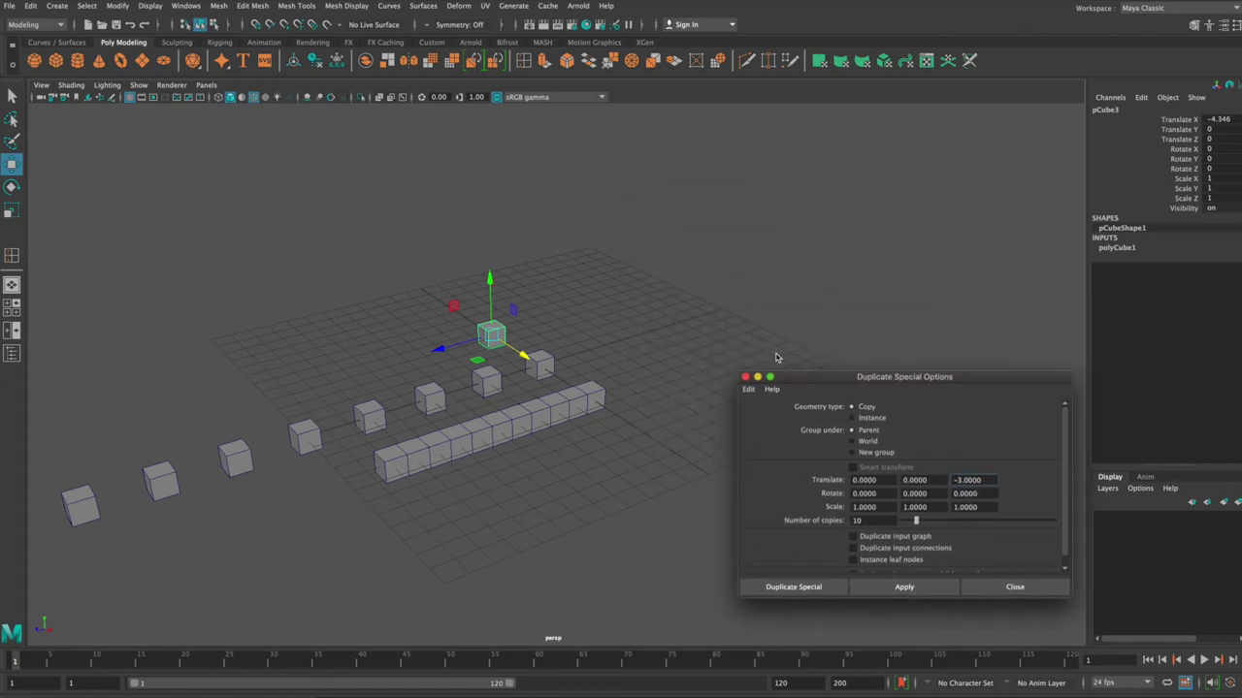
mouse_move(630, 353)
alt+mouse_down()
mouse_move(568, 327)
mouse_move(548, 364)
alt+mouse_up()
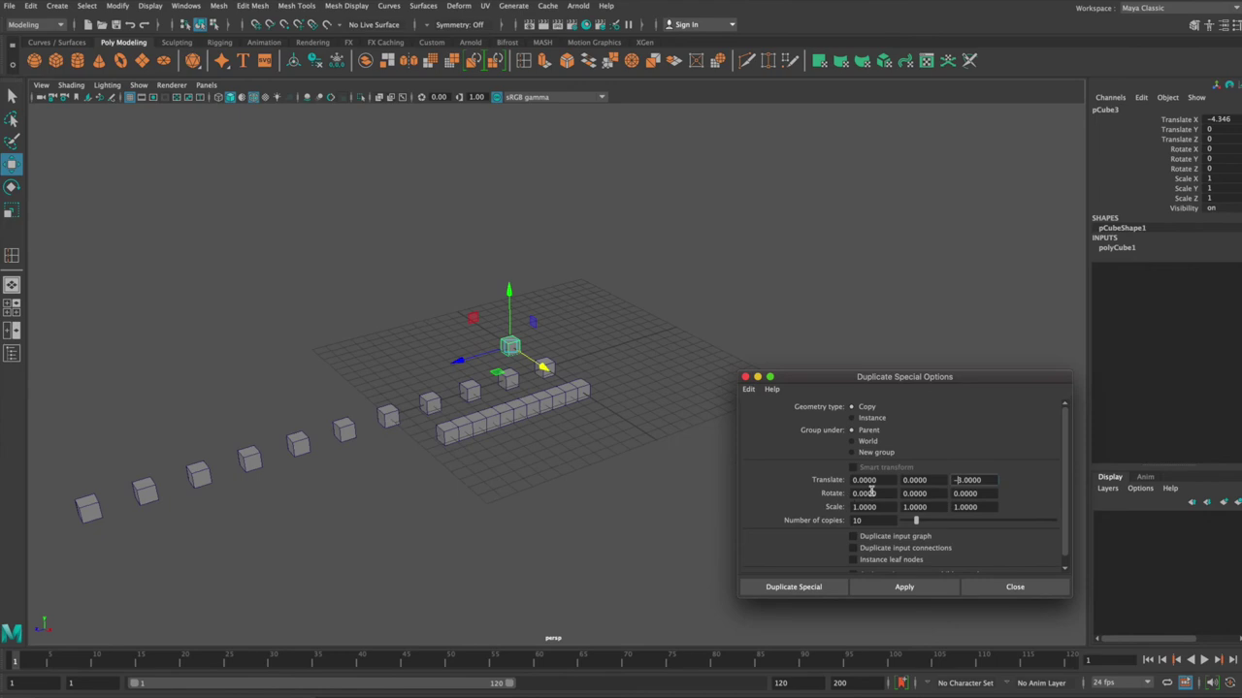
click(930, 588)
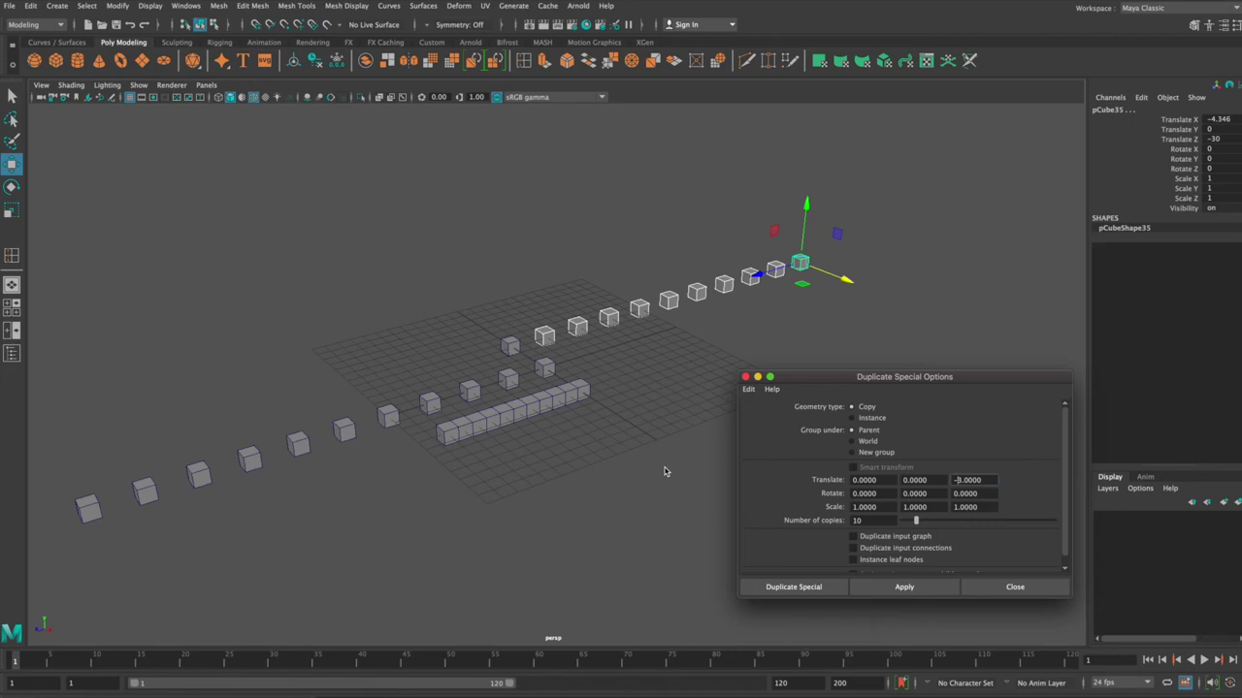
click(658, 340)
Clear the Z offset and make ten copies of pCube27 spaced 3 units along X
click(575, 329)
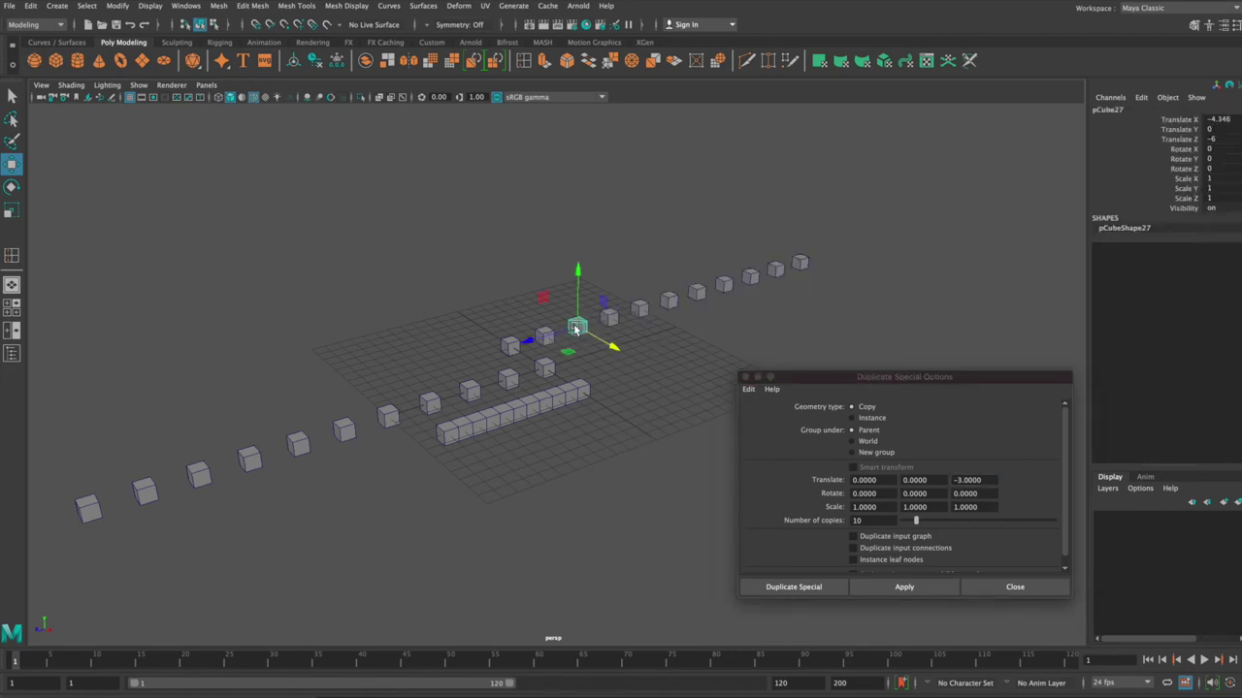
click(958, 484)
drag(959, 479, 940, 481)
text(0)
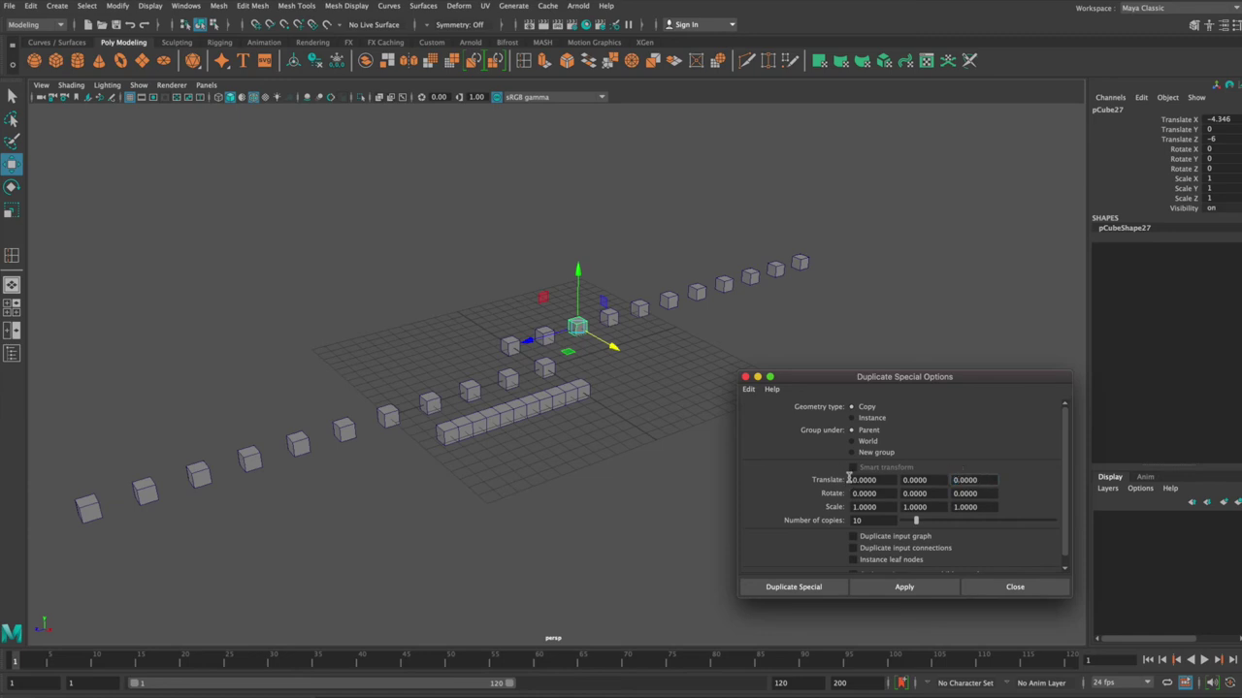
drag(857, 480, 832, 480)
click(872, 479)
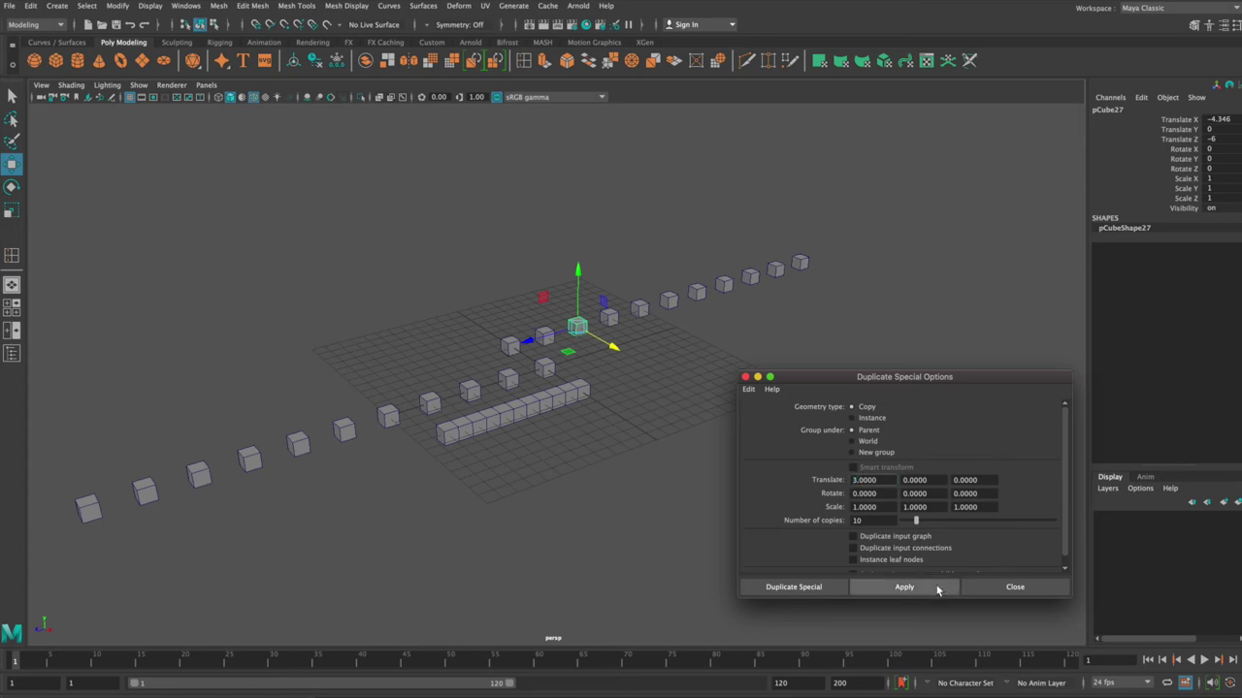
click(904, 587)
mouse_move(805, 383)
mouse_down()
mouse_move(896, 363)
mouse_move(986, 362)
mouse_move(983, 261)
mouse_move(939, 222)
mouse_up()
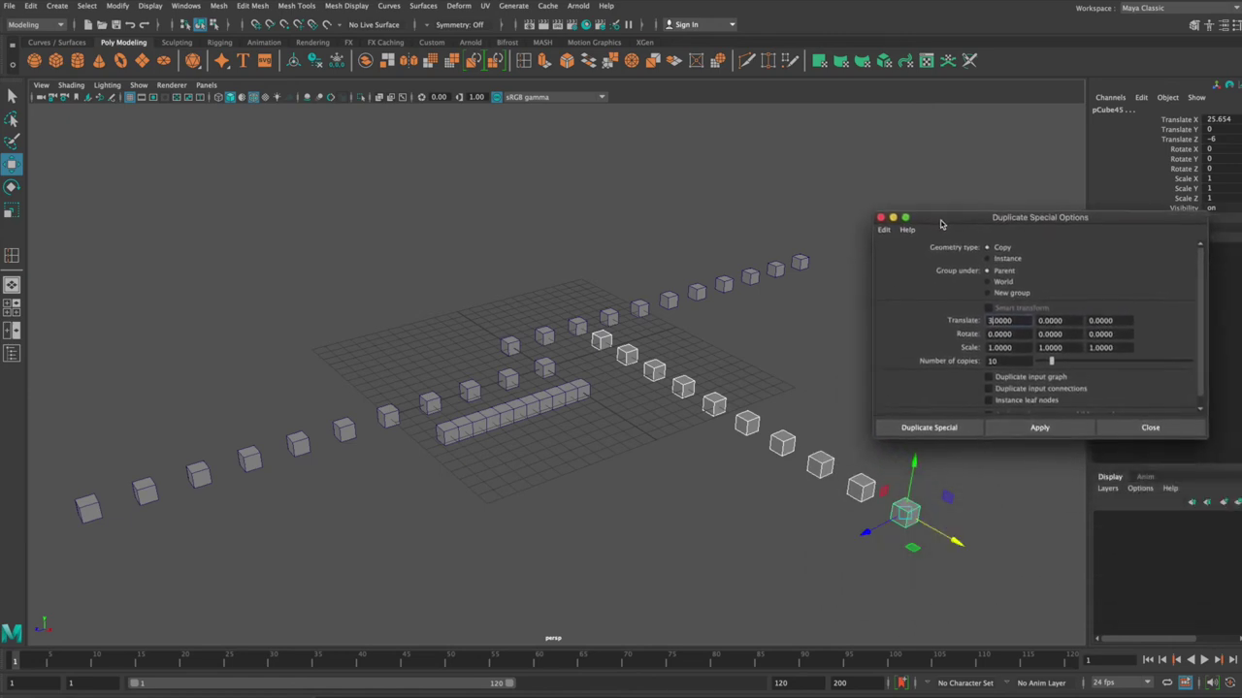
Make ten copies of pCube27 stepping 3 units along -X, ending at pCube55
click(580, 330)
click(990, 321)
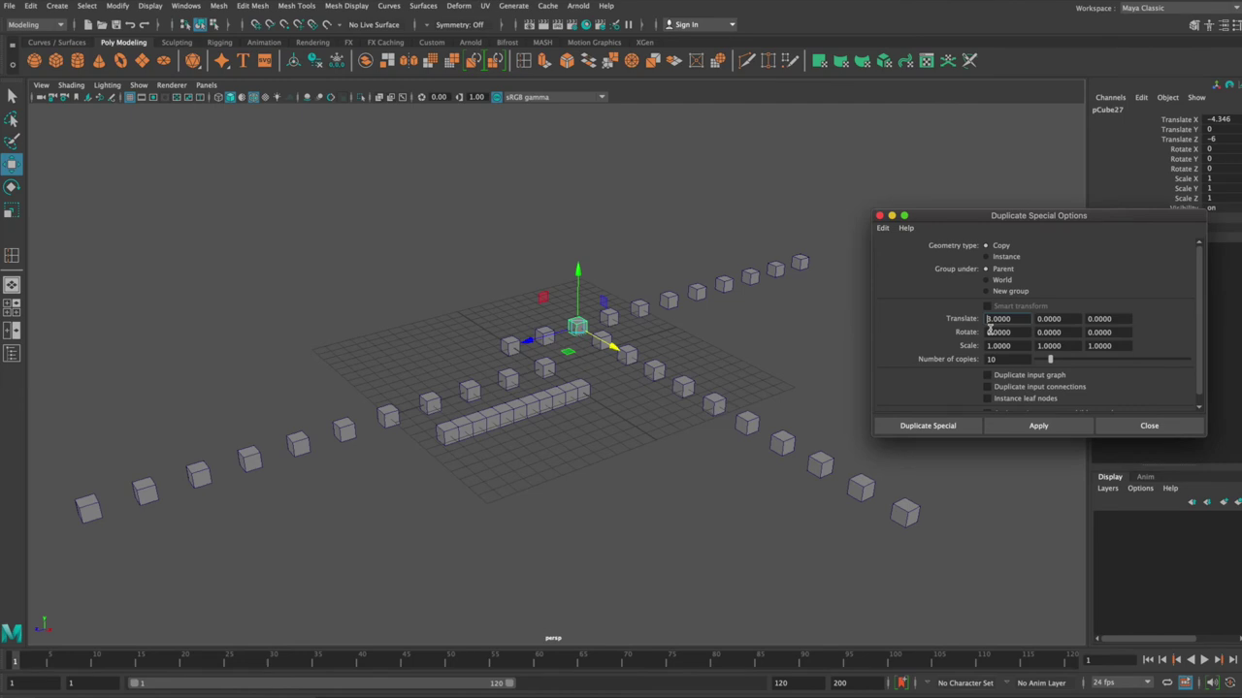
text(-)
click(1042, 428)
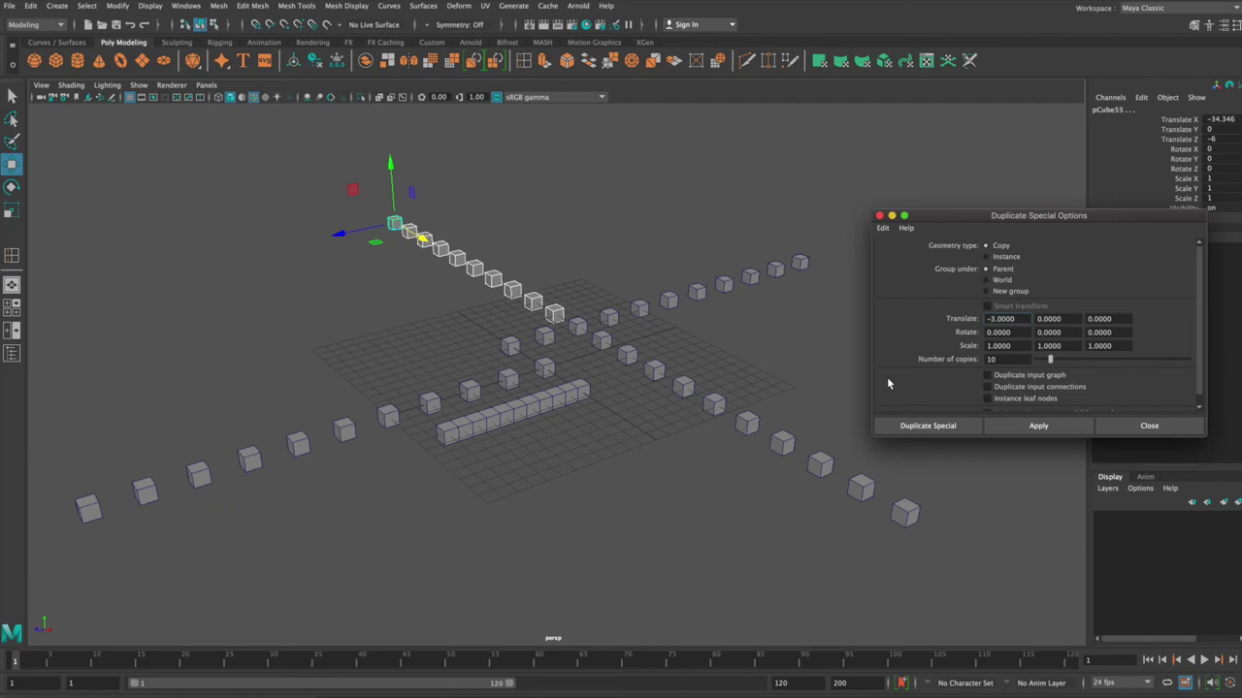
alt+right_drag(611, 425, 564, 436)
mouse_move(563, 431)
alt+mouse_down()
mouse_move(669, 428)
mouse_move(538, 436)
alt+mouse_up()
mouse_move(538, 436)
alt+right_down()
mouse_move(729, 475)
mouse_move(631, 465)
alt+right_up()
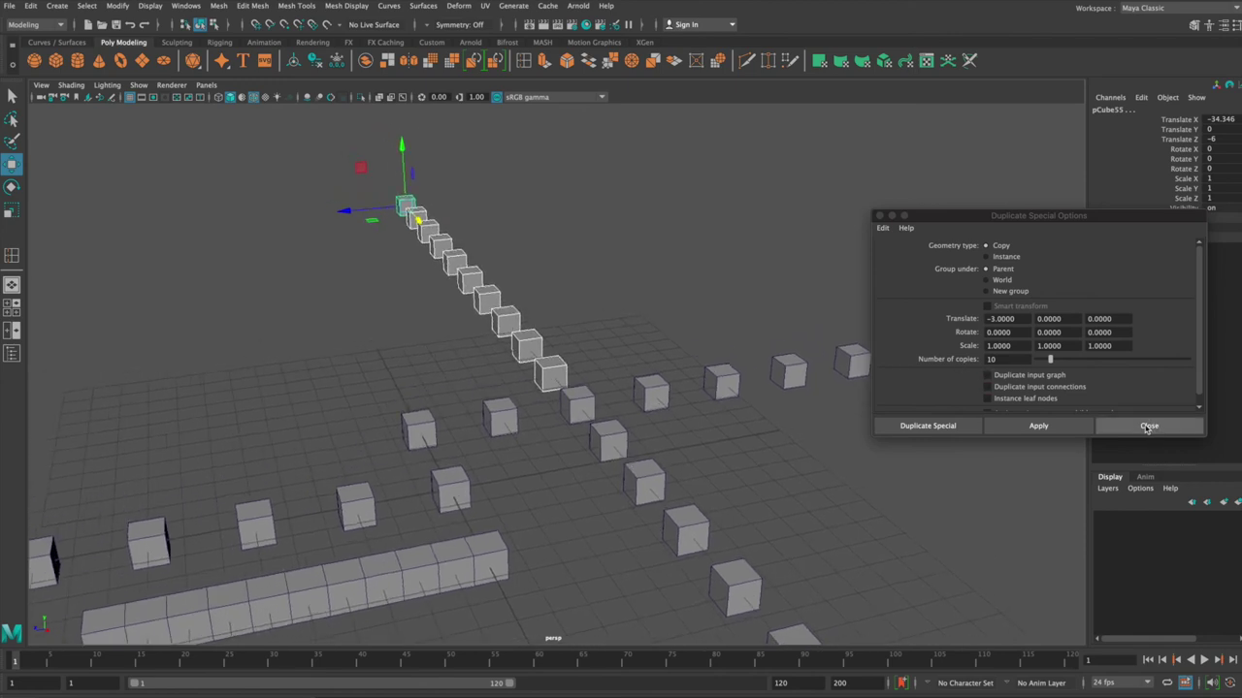
click(1148, 427)
Switch to the house scene, frame the slanted roof panel, and view the pergola's left side
click(618, 279)
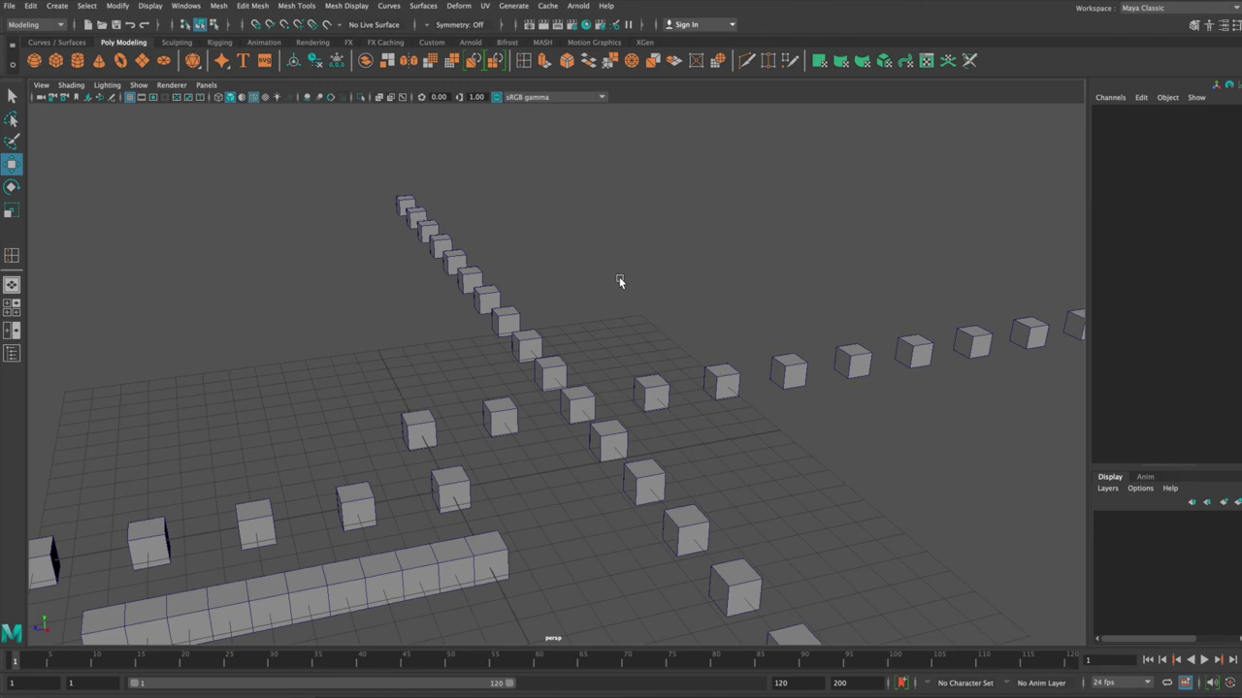
alt+right_drag(789, 363, 714, 385)
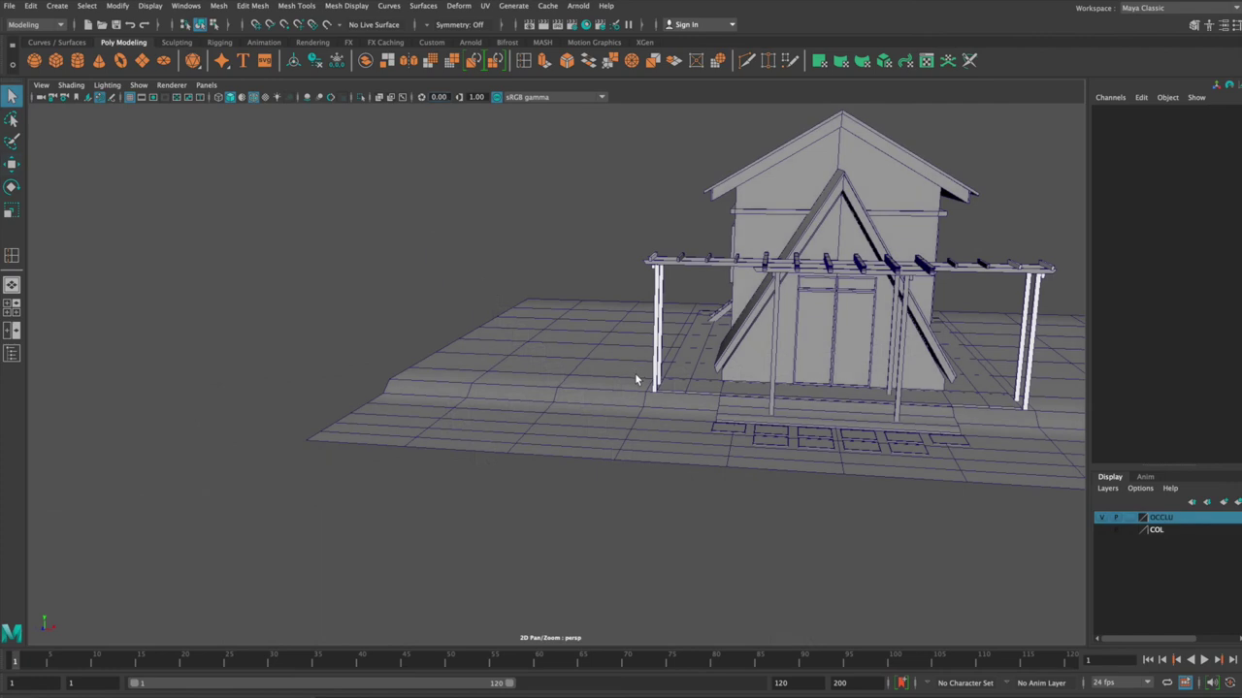
mouse_move(602, 341)
alt+mouse_down()
mouse_move(631, 360)
mouse_move(512, 385)
mouse_move(719, 374)
alt+mouse_up()
click(712, 341)
key(f)
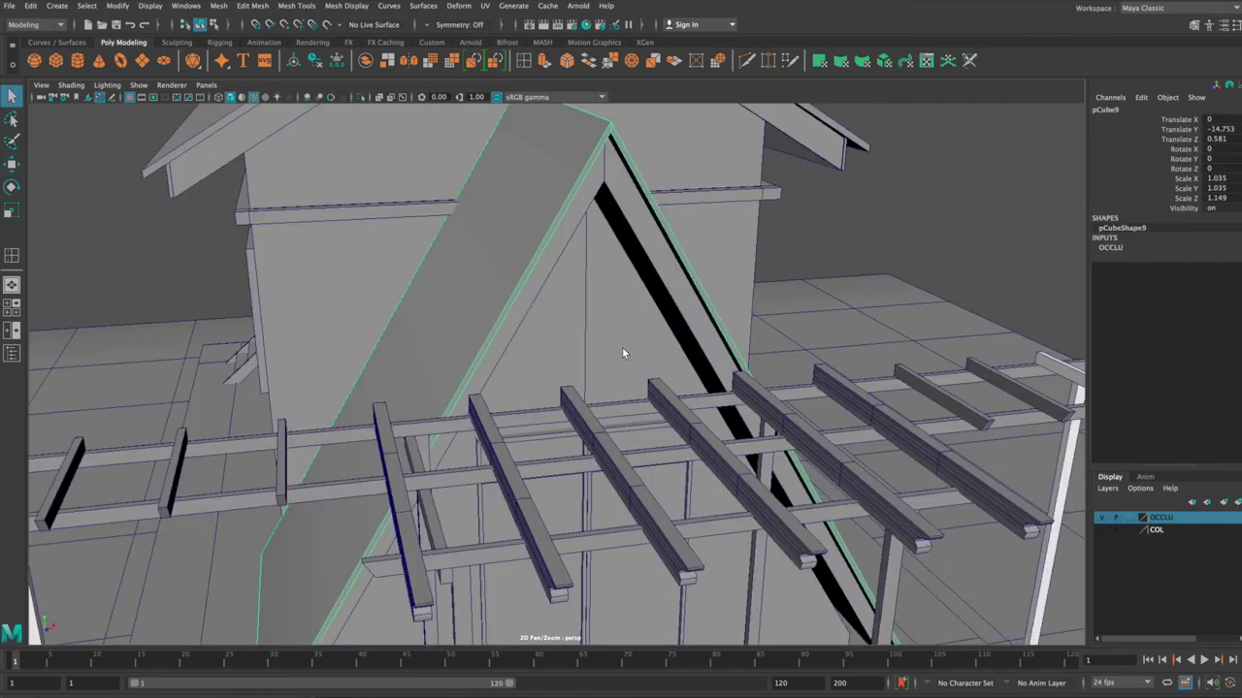
alt+right_drag(642, 344, 606, 367)
mouse_move(606, 366)
alt+mouse_down()
mouse_move(608, 382)
mouse_move(644, 389)
mouse_move(529, 330)
mouse_move(590, 352)
mouse_move(548, 338)
mouse_move(597, 386)
mouse_move(379, 355)
alt+mouse_up()
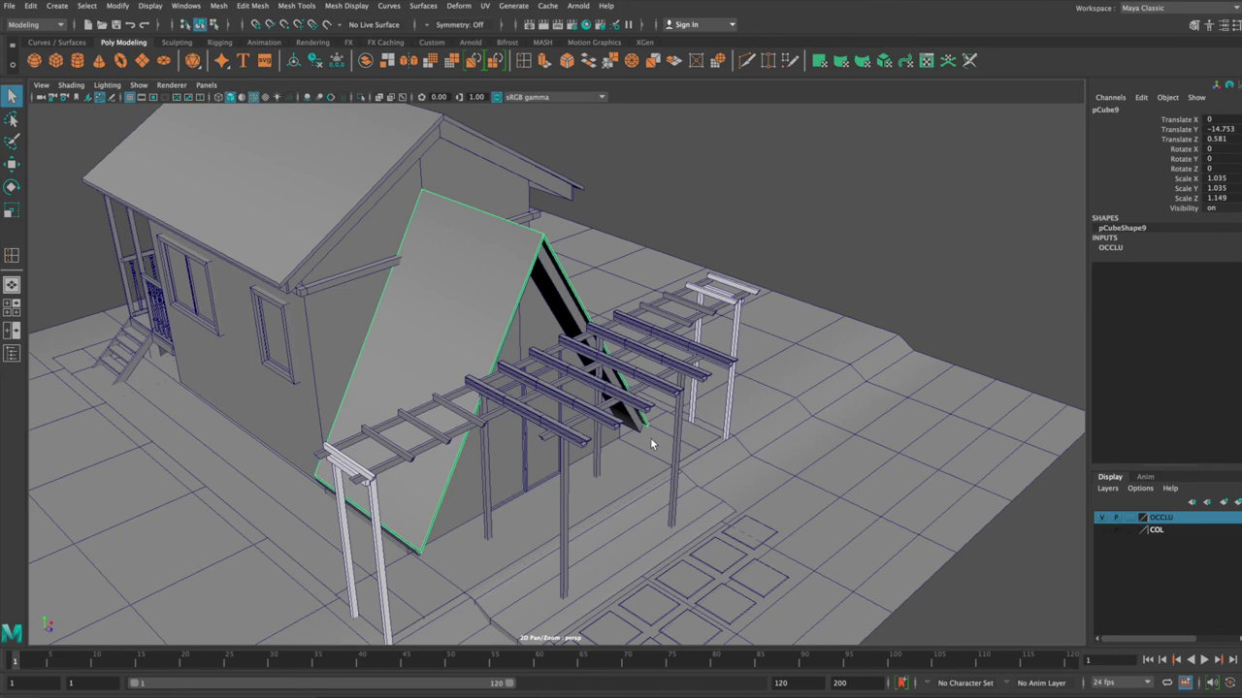
click(579, 439)
Select the pergola roof beams and move them off onto the ground
alt+drag(608, 429, 623, 419)
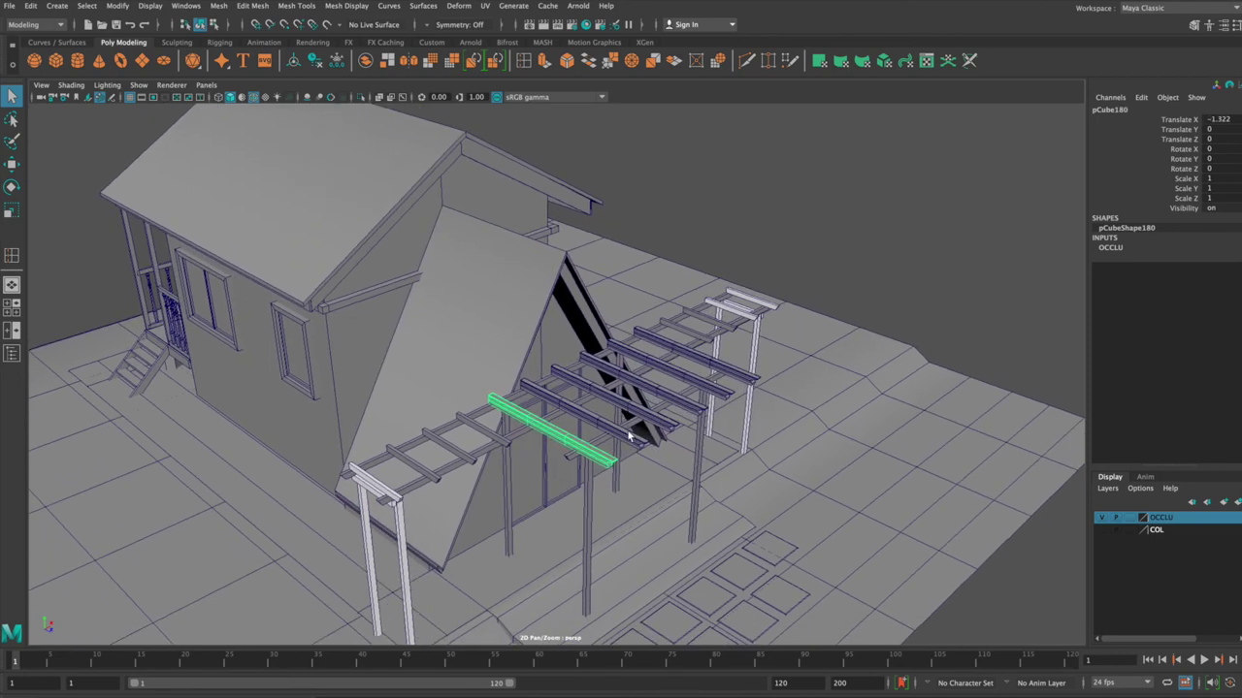
shift+click(642, 439)
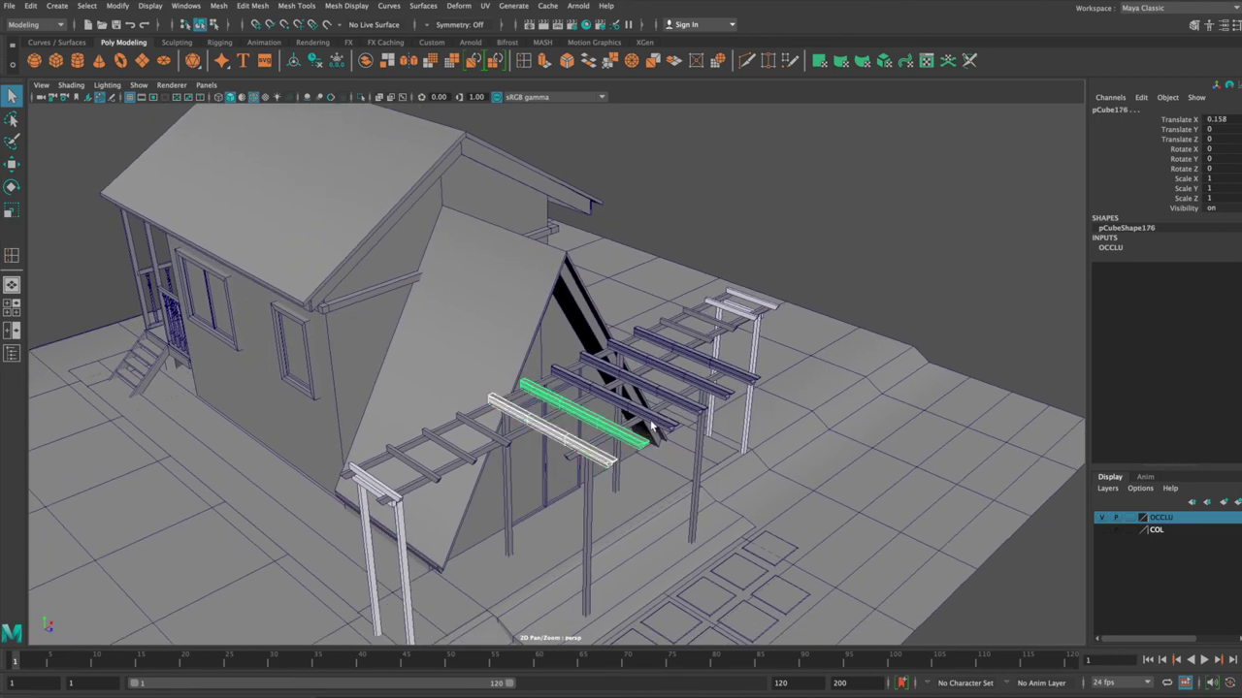
key(shift+d)
key(shift+d)
key(shift+d)
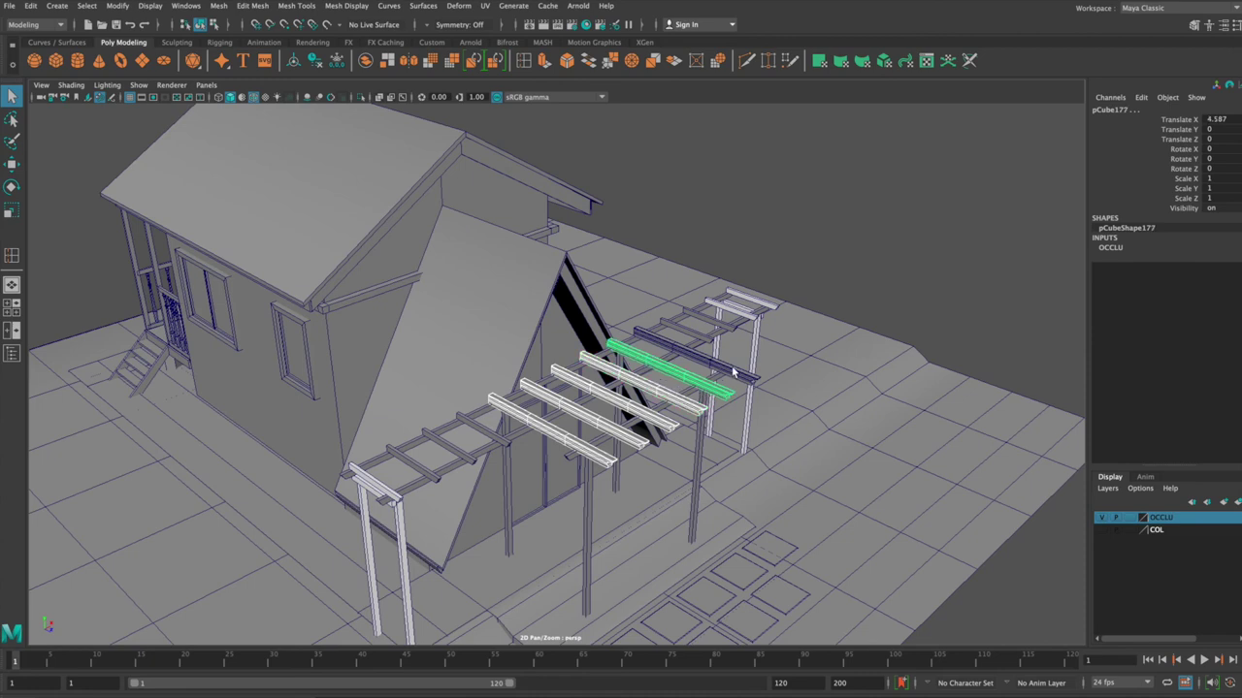
key(shift+d)
key(w)
drag(745, 378, 1014, 543)
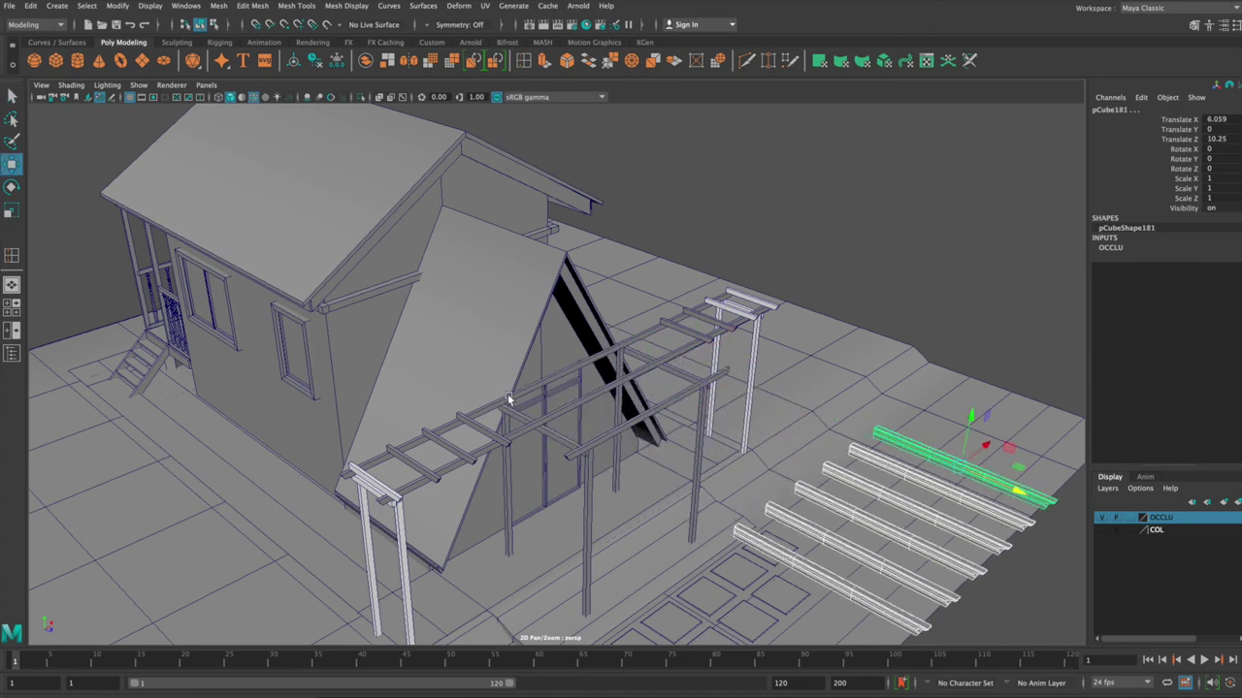
Select the crossbars along the pergola top, checking the beams at the far end
scroll(454, 449, up, 3)
alt+drag(454, 449, 388, 456)
click(354, 469)
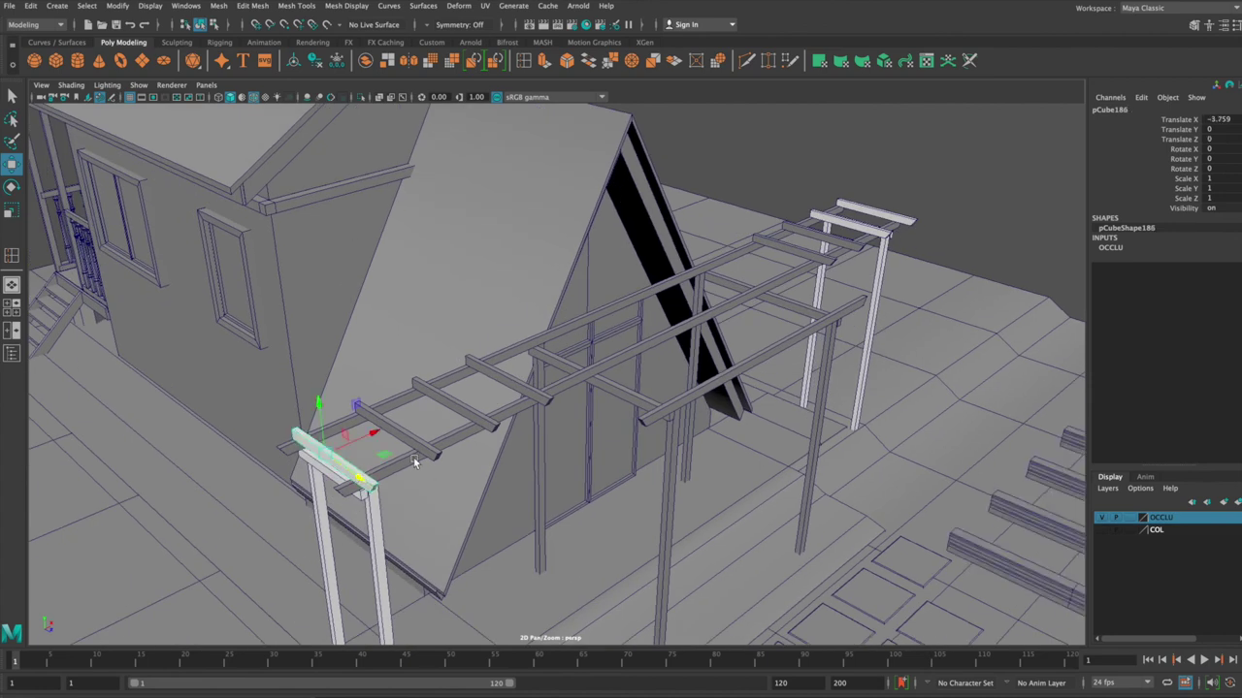
shift+click(423, 453)
shift+click(485, 424)
shift+click(545, 398)
click(822, 257)
shift+click(873, 221)
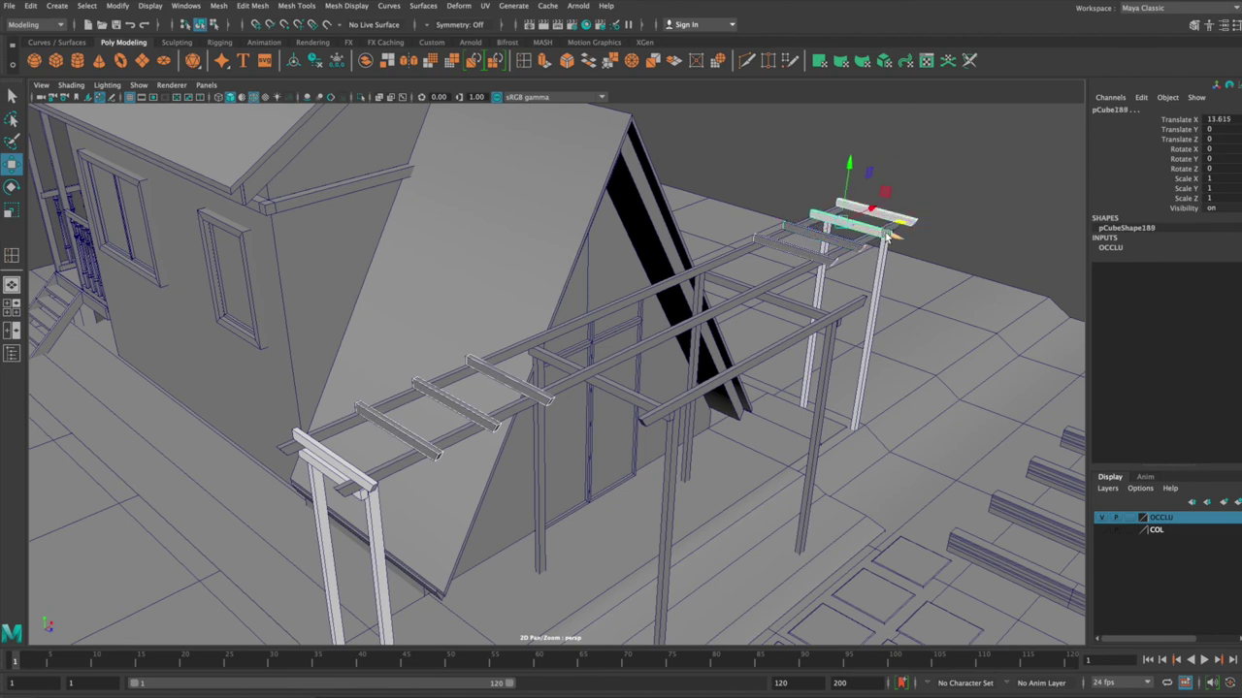
click(885, 237)
click(851, 244)
click(829, 258)
Slide one crossbar along the pergola, then select only the left-end crossbar
click(518, 389)
drag(529, 367, 560, 359)
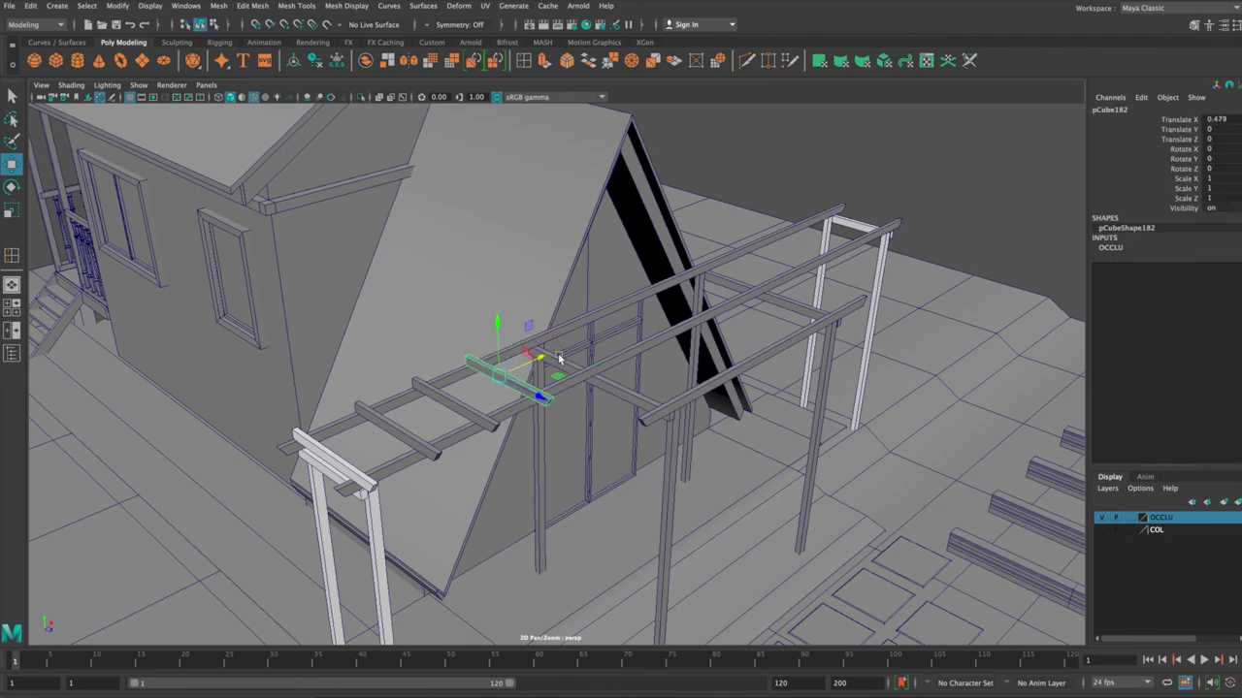
click(455, 411)
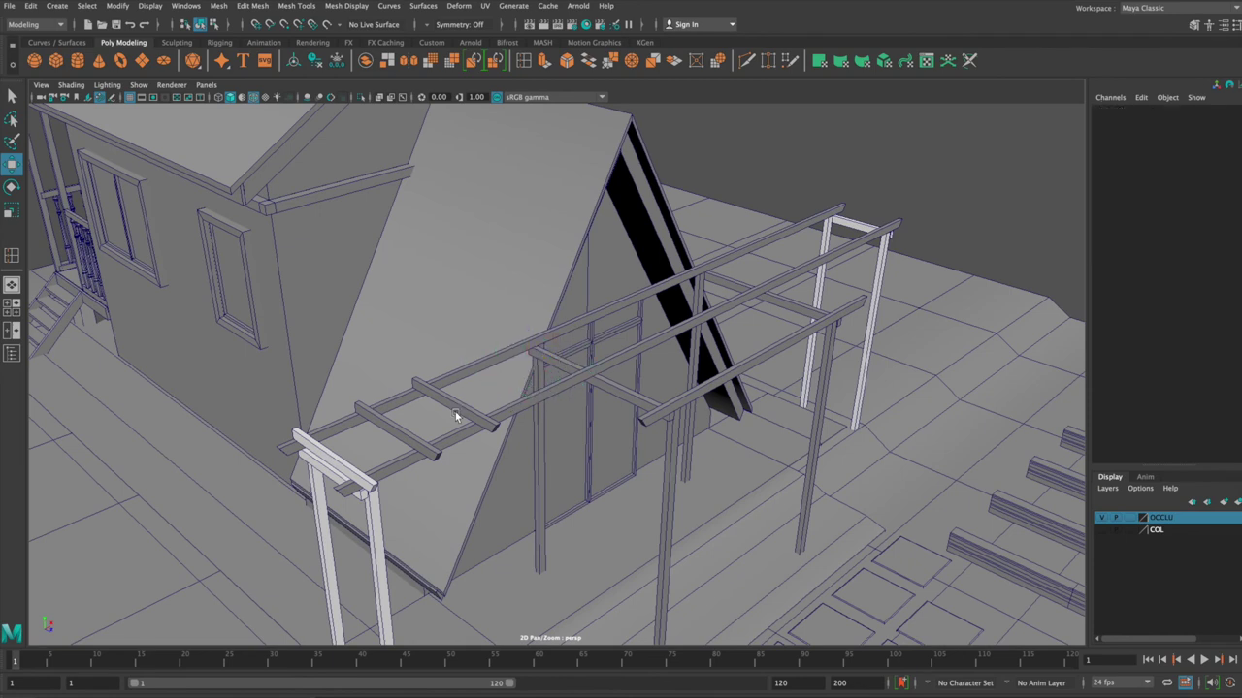
click(415, 447)
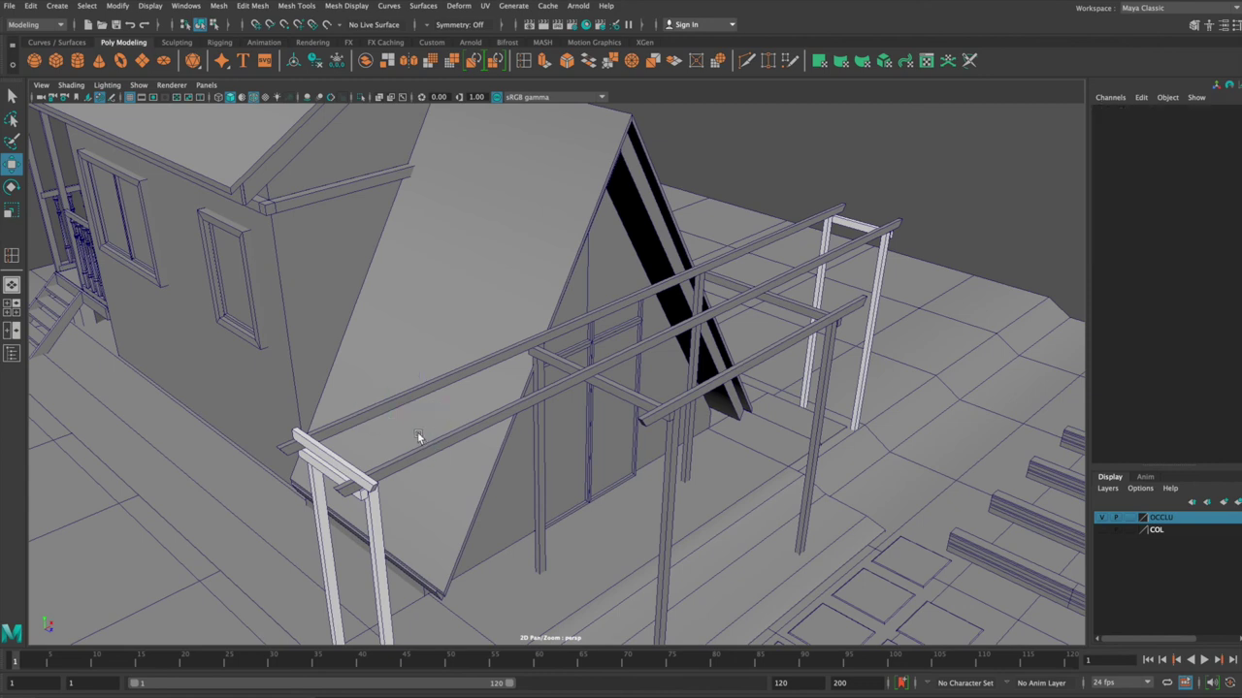
click(349, 469)
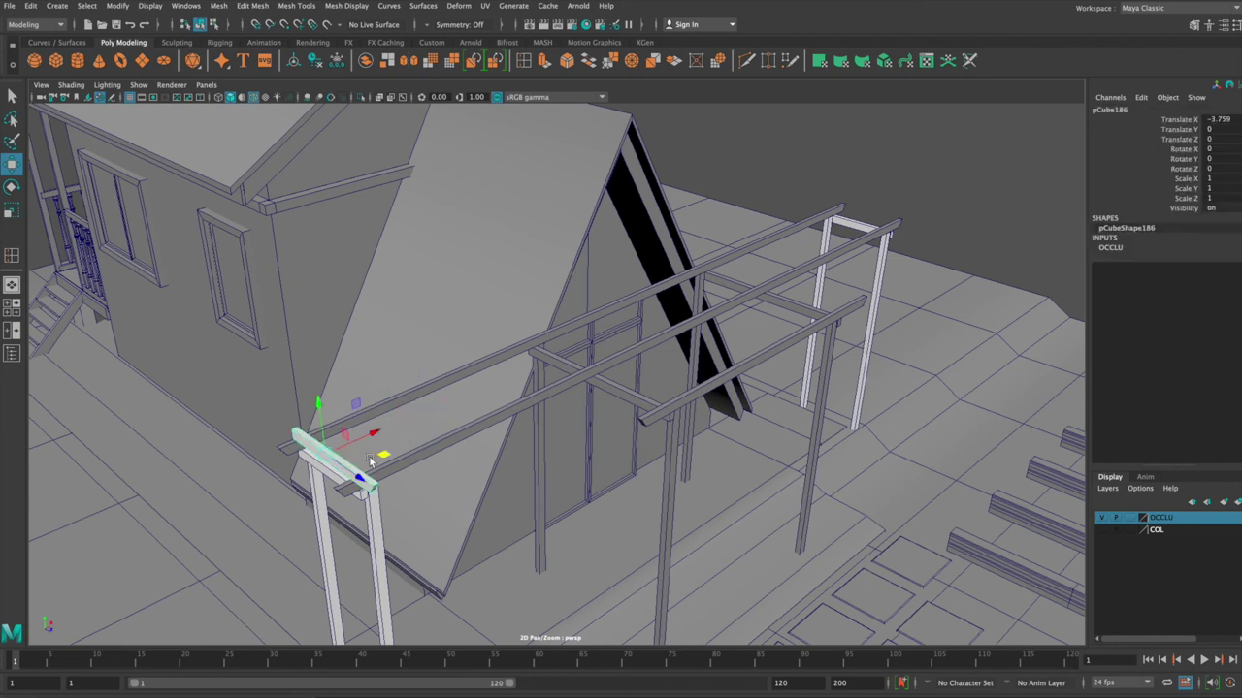
alt+drag(422, 406, 406, 409)
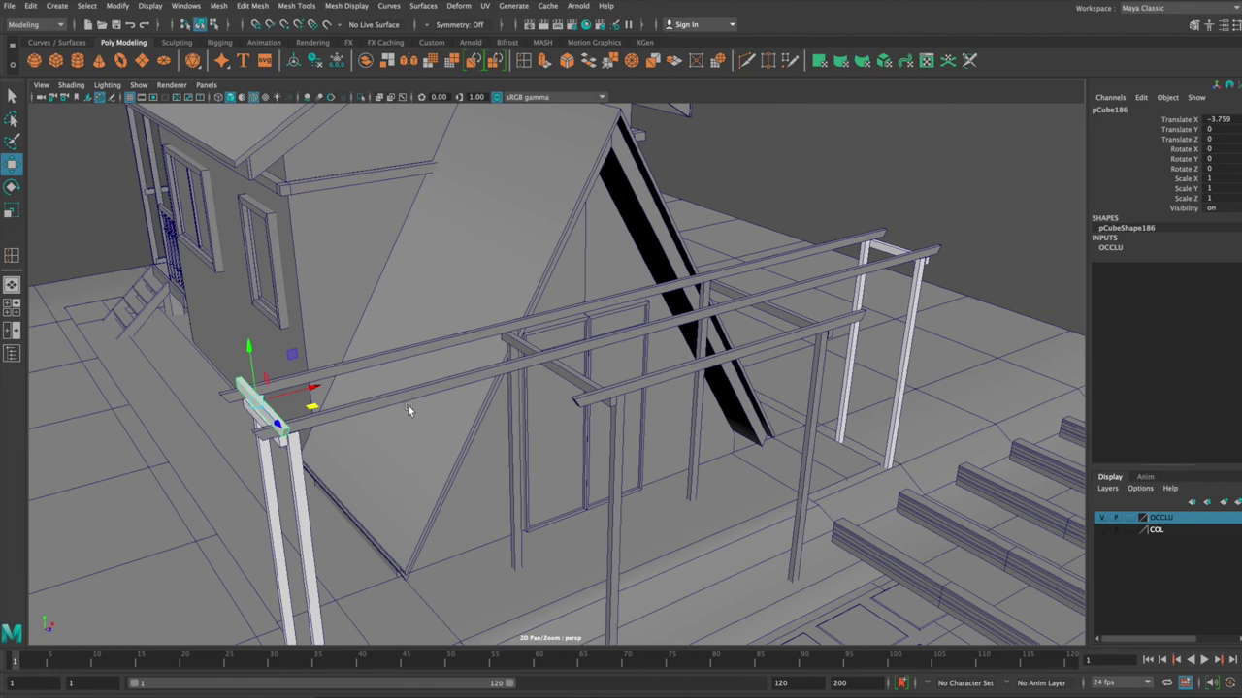
Reset Duplicate Special and make ten copies of the left crossbar spaced 2 units along X
click(31, 5)
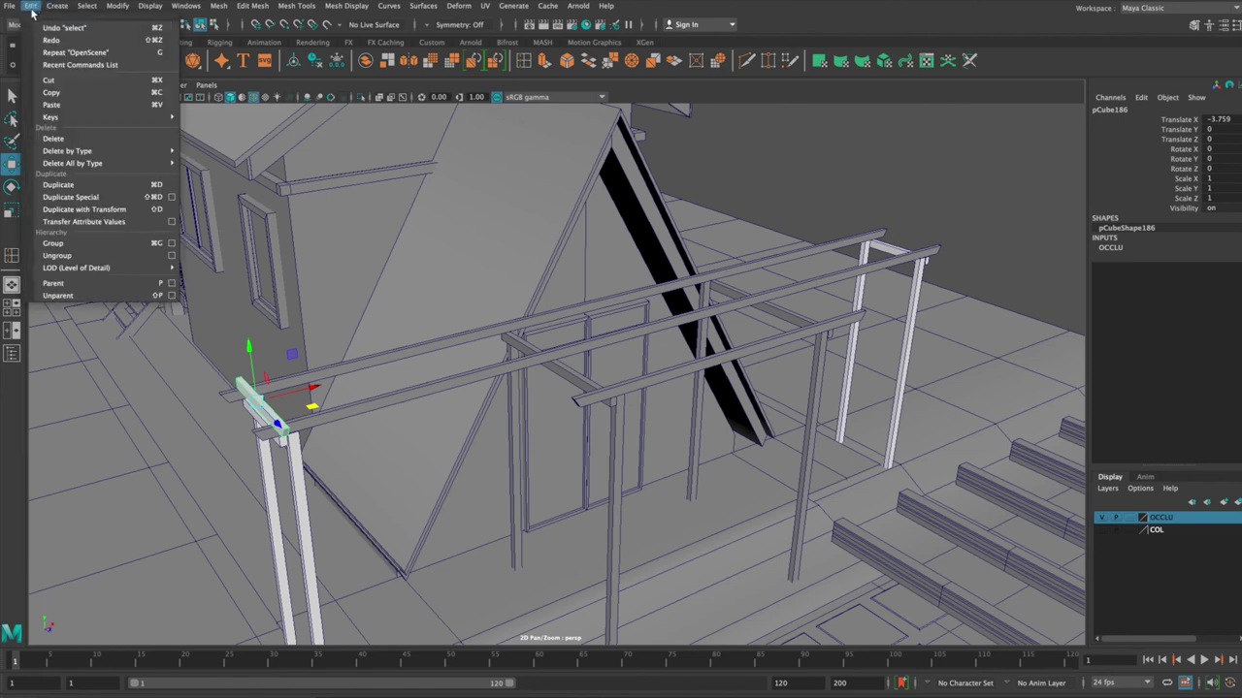
click(172, 197)
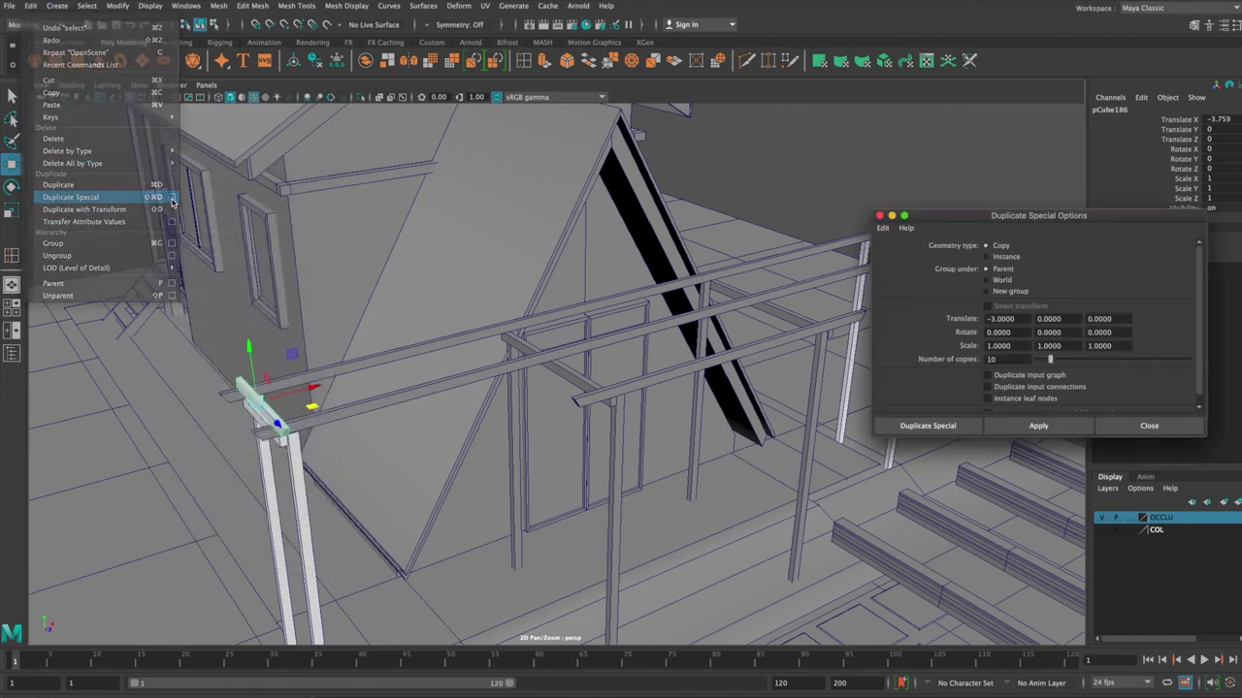
drag(976, 219, 710, 216)
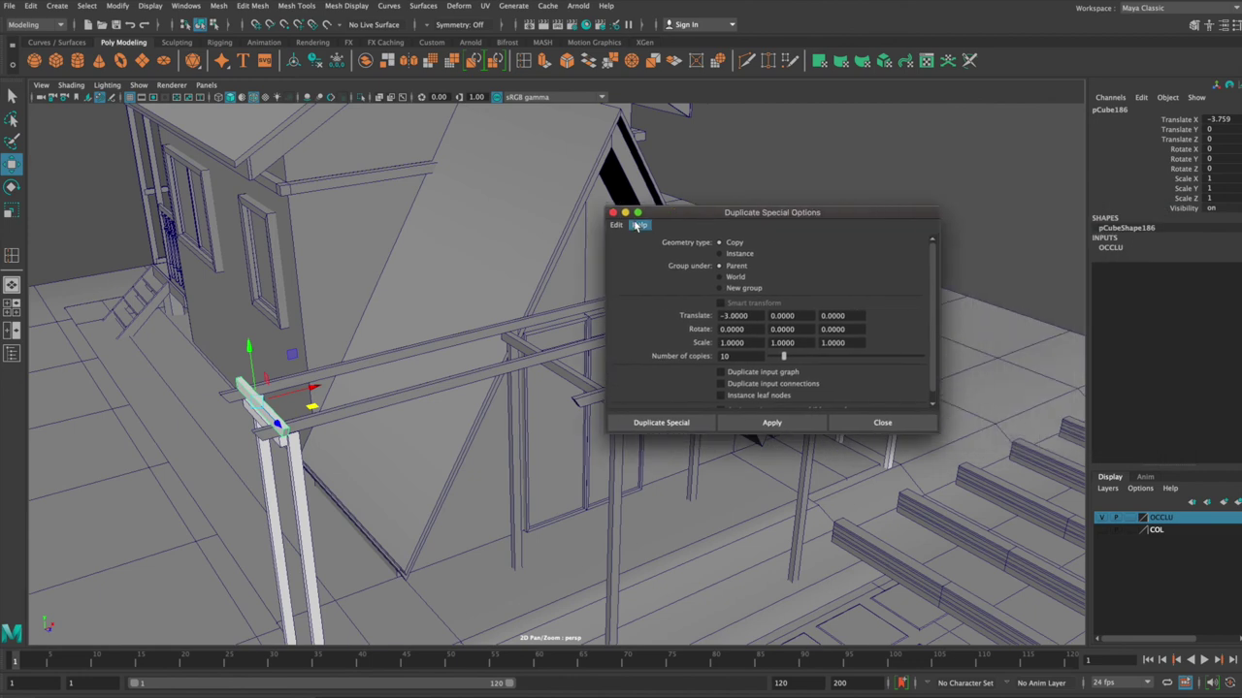
click(616, 225)
click(648, 250)
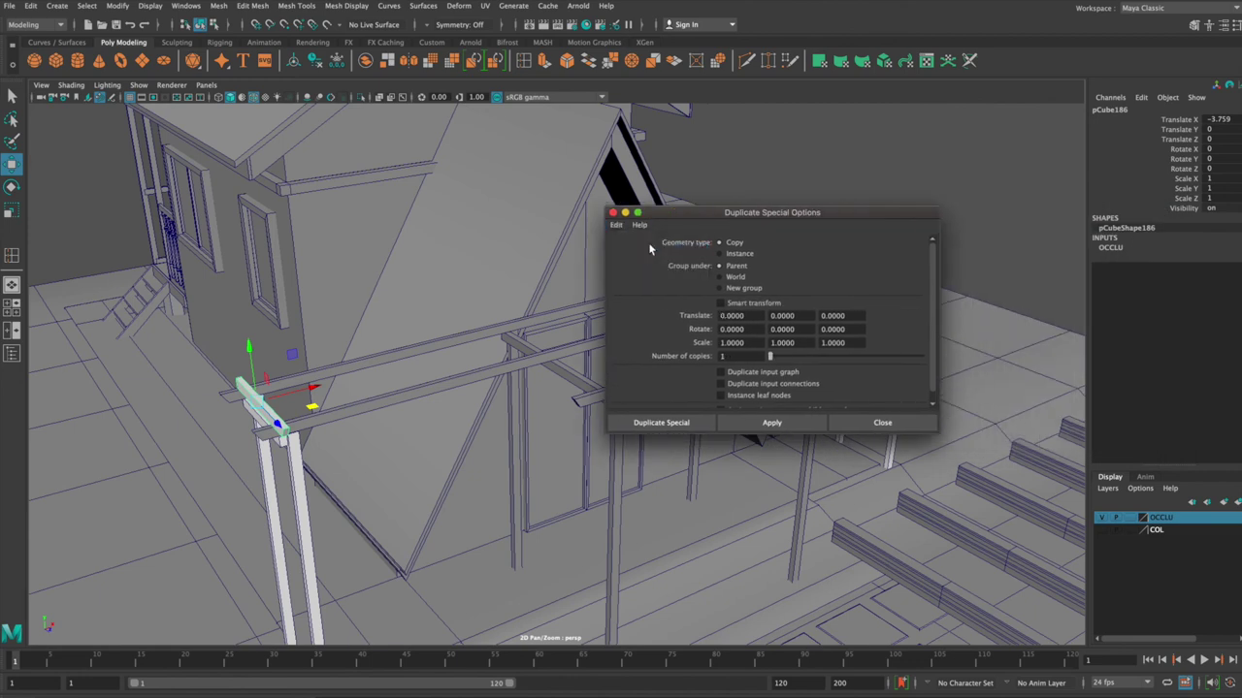
drag(679, 212, 783, 375)
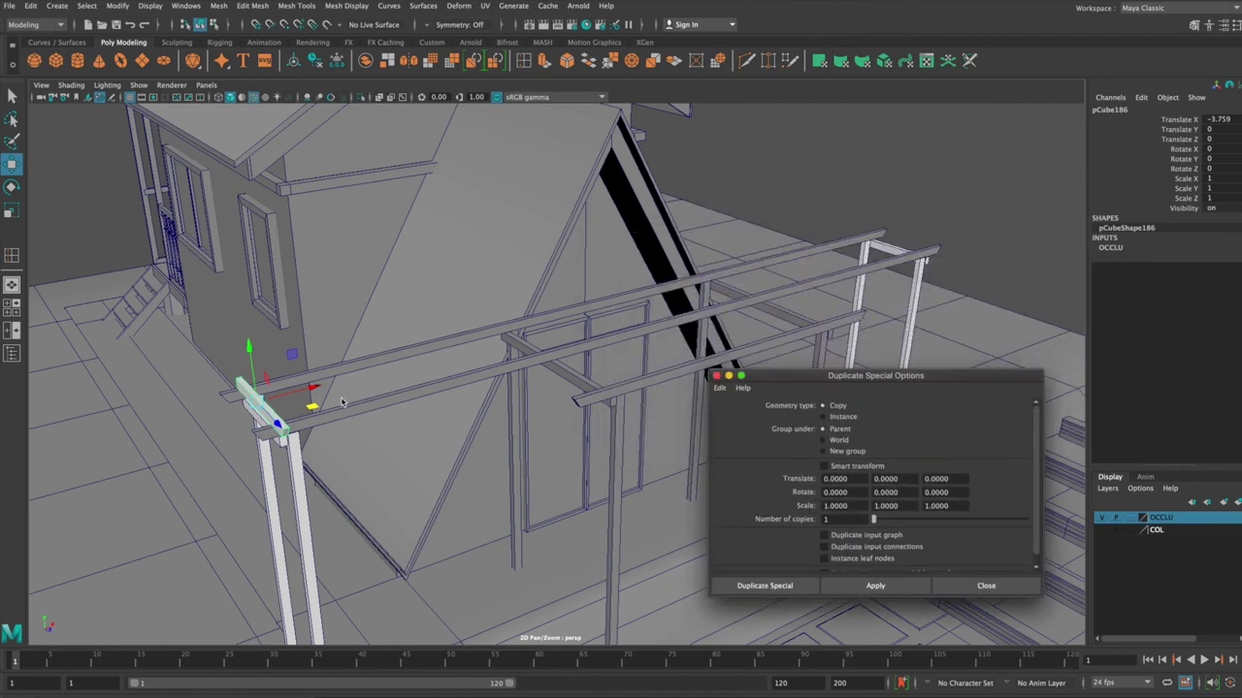
double_click(840, 521)
click(829, 479)
text(2.0000)
click(893, 589)
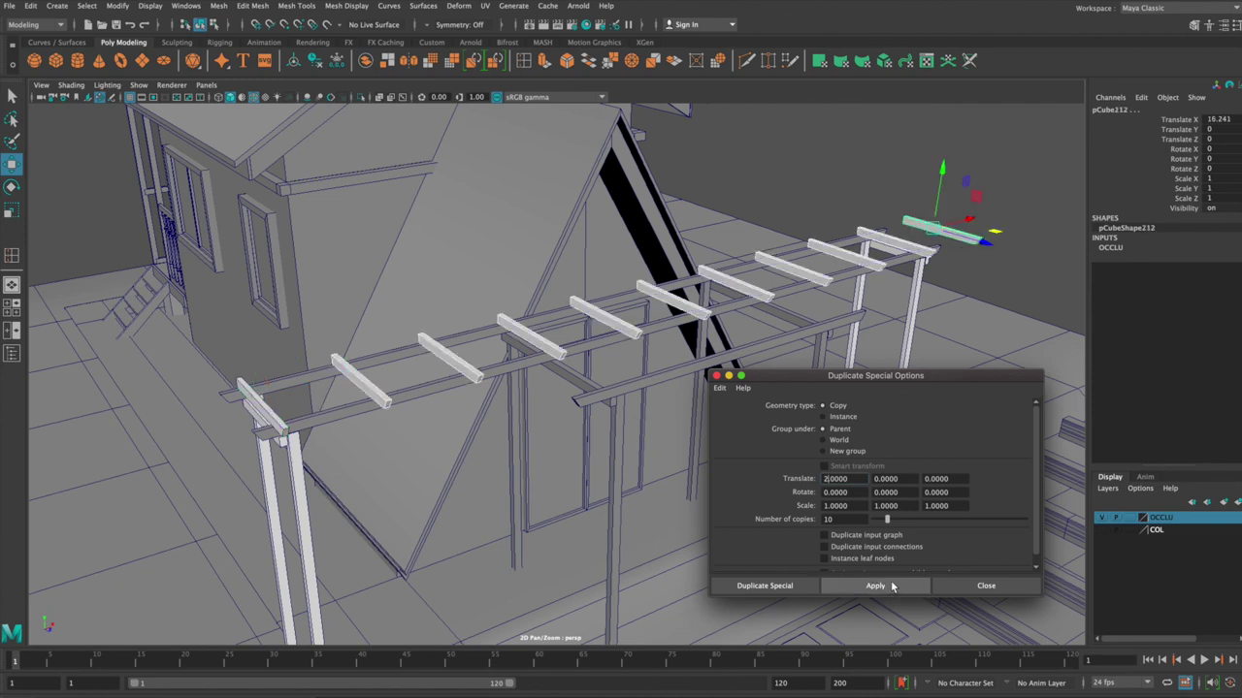
alt+drag(636, 366, 941, 226)
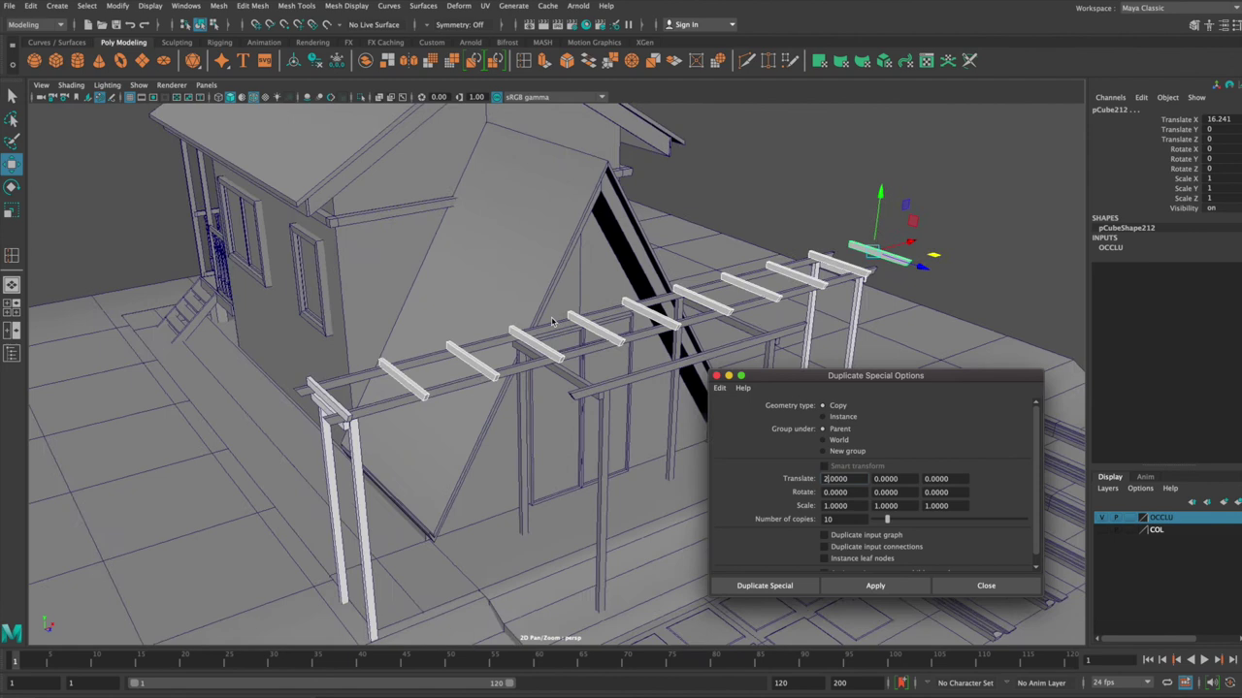
click(897, 269)
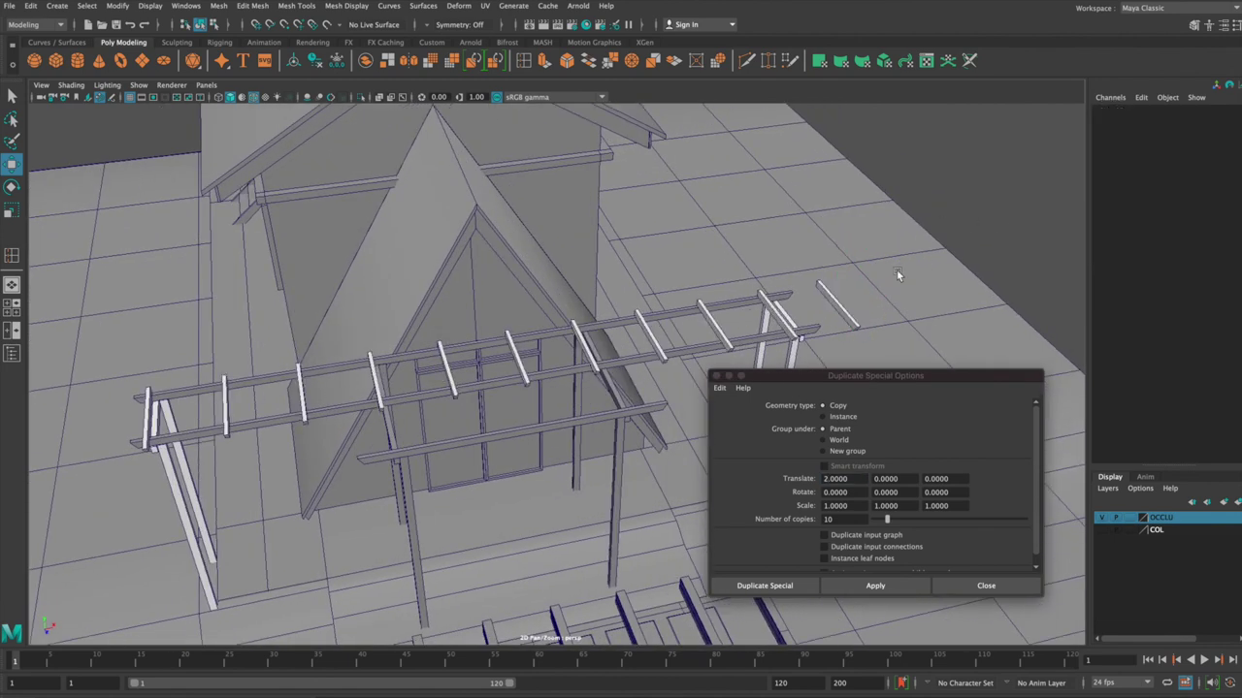
click(842, 308)
Duplicate the selected baluster 12 times at -0.4 along X to fill the porch railing
click(842, 309)
mouse_move(529, 341)
alt+mouse_down()
mouse_move(493, 297)
mouse_move(524, 286)
mouse_move(333, 315)
mouse_move(492, 300)
alt+mouse_up()
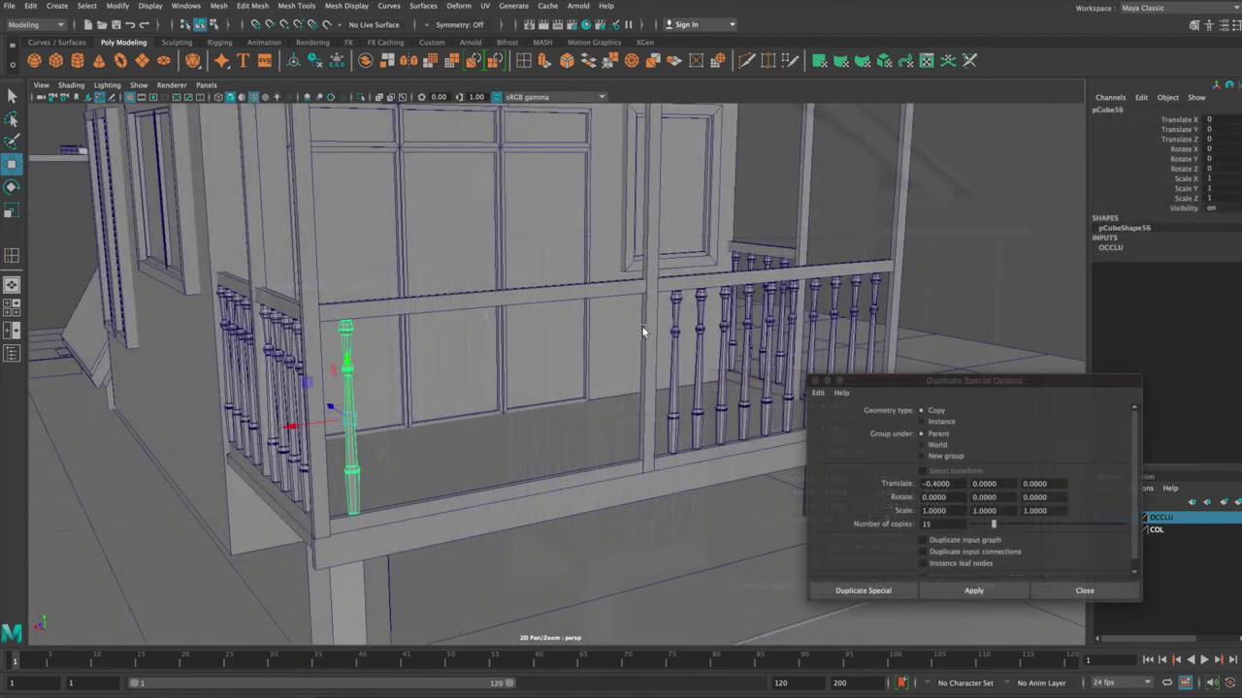
click(933, 526)
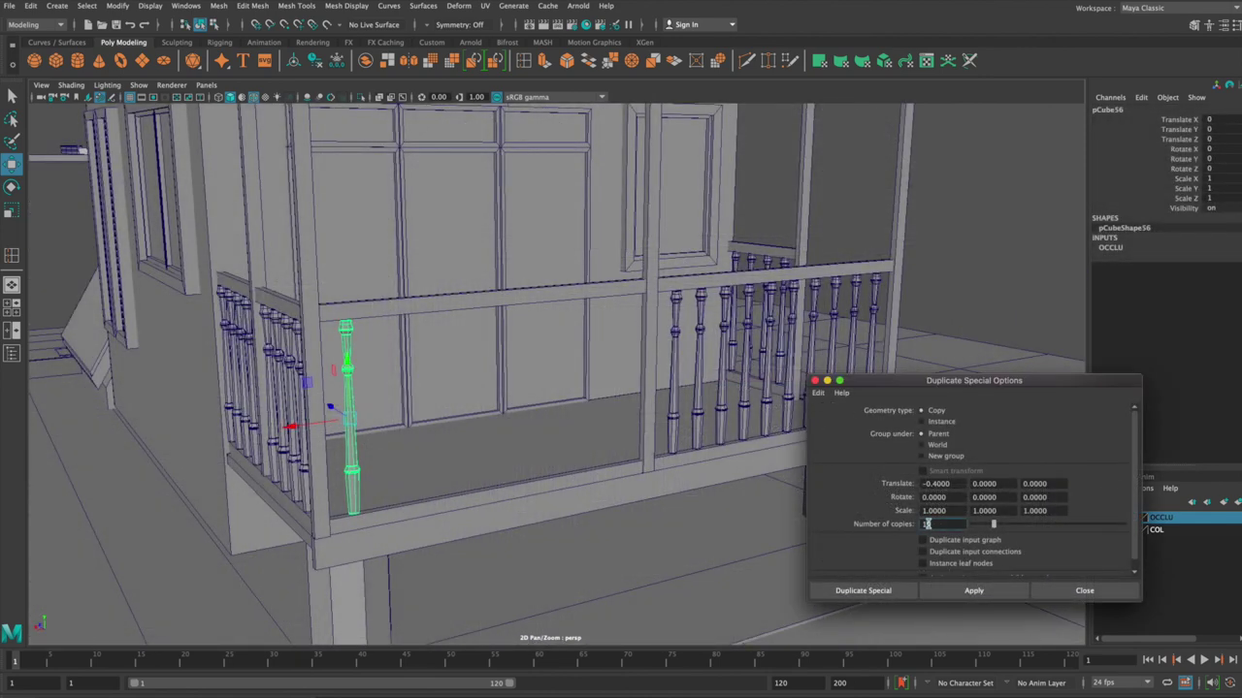
text(12)
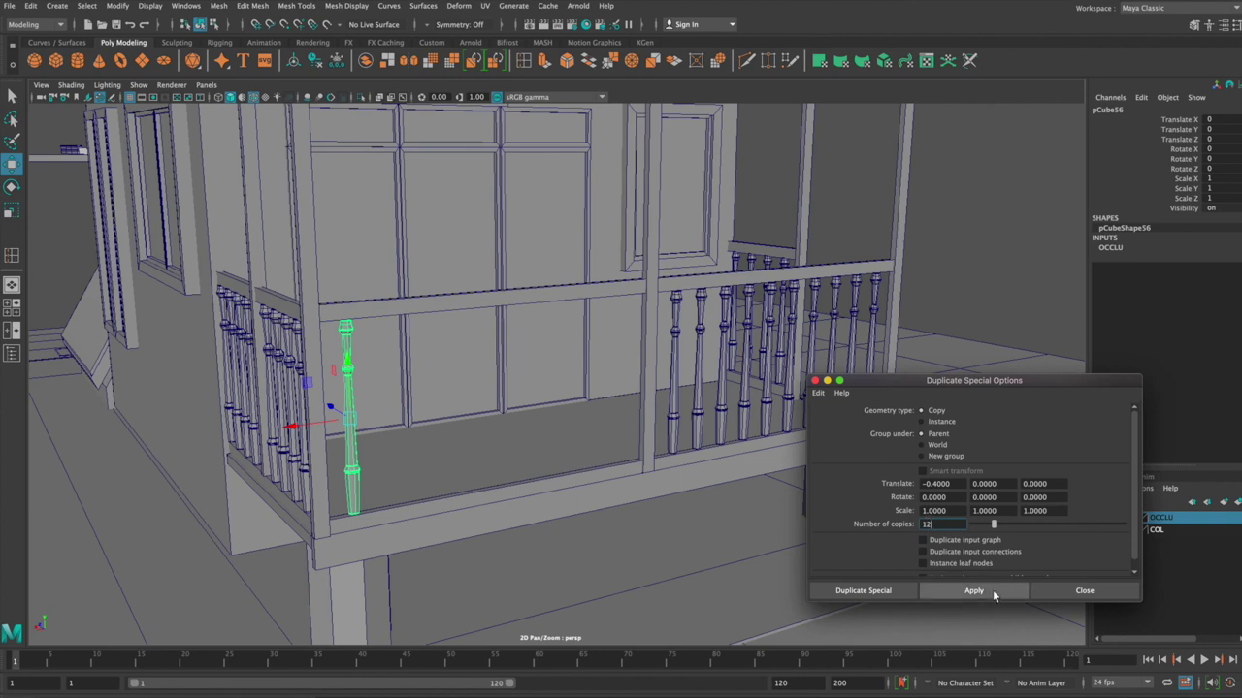
click(974, 591)
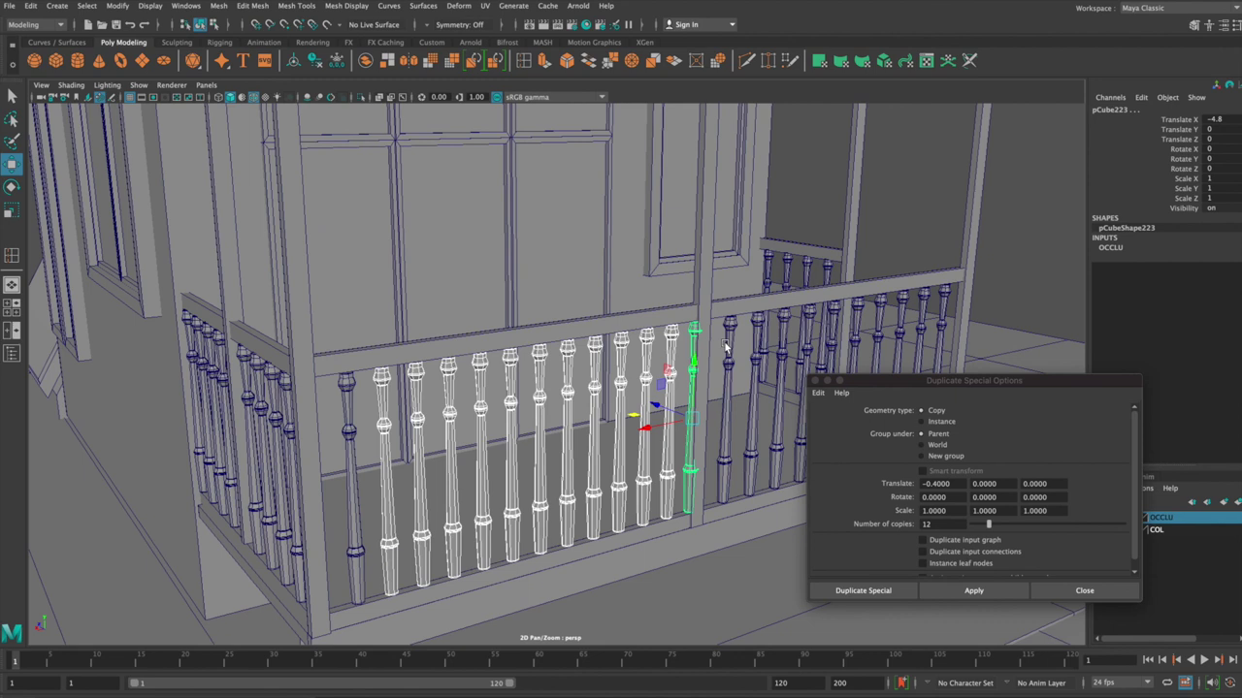
click(701, 337)
click(694, 332)
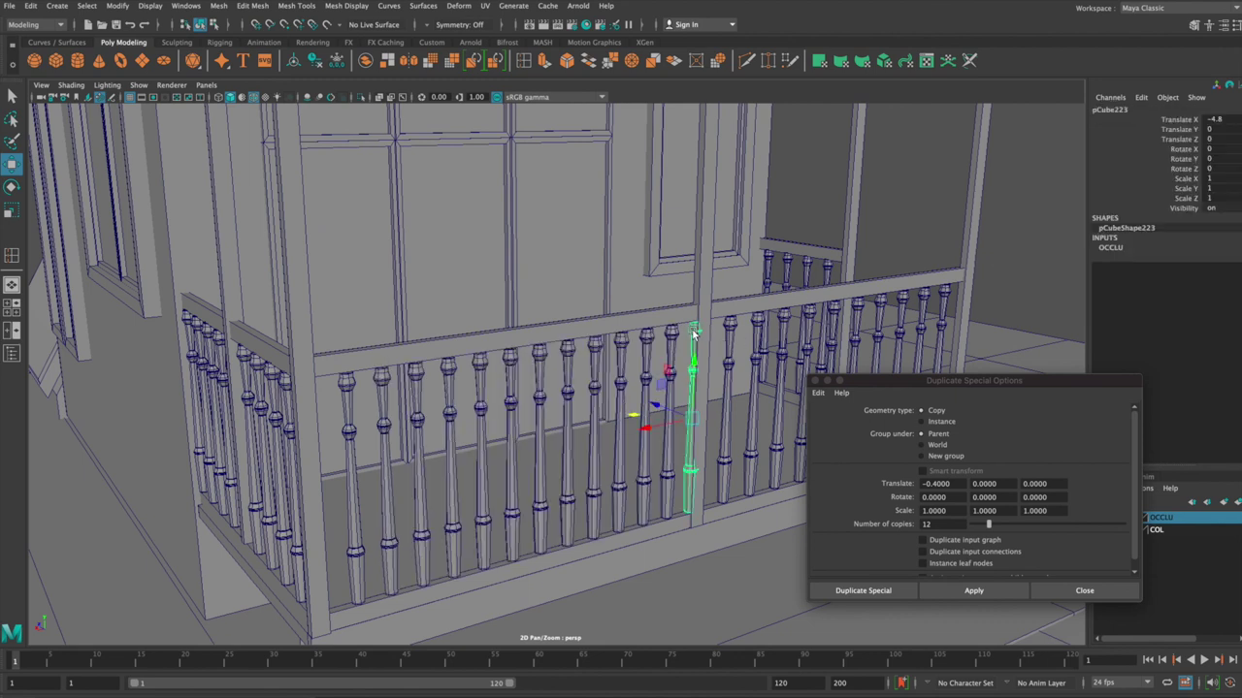
click(694, 333)
alt+right_drag(666, 360, 479, 396)
mouse_move(479, 395)
alt+mouse_down()
mouse_move(554, 406)
mouse_move(408, 410)
mouse_move(430, 391)
mouse_move(451, 399)
alt+mouse_up()
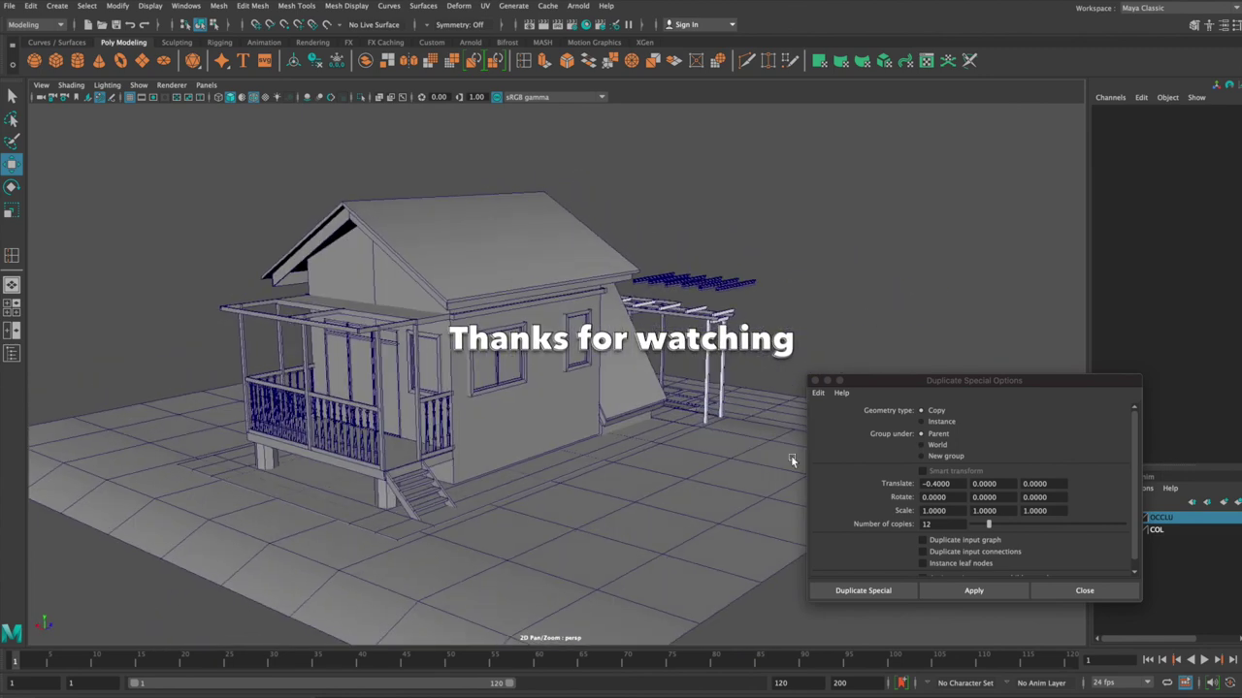
Dismiss the Duplicate Special Options window, leaving the finished house with pergola beams and porch railings in view
click(1079, 588)
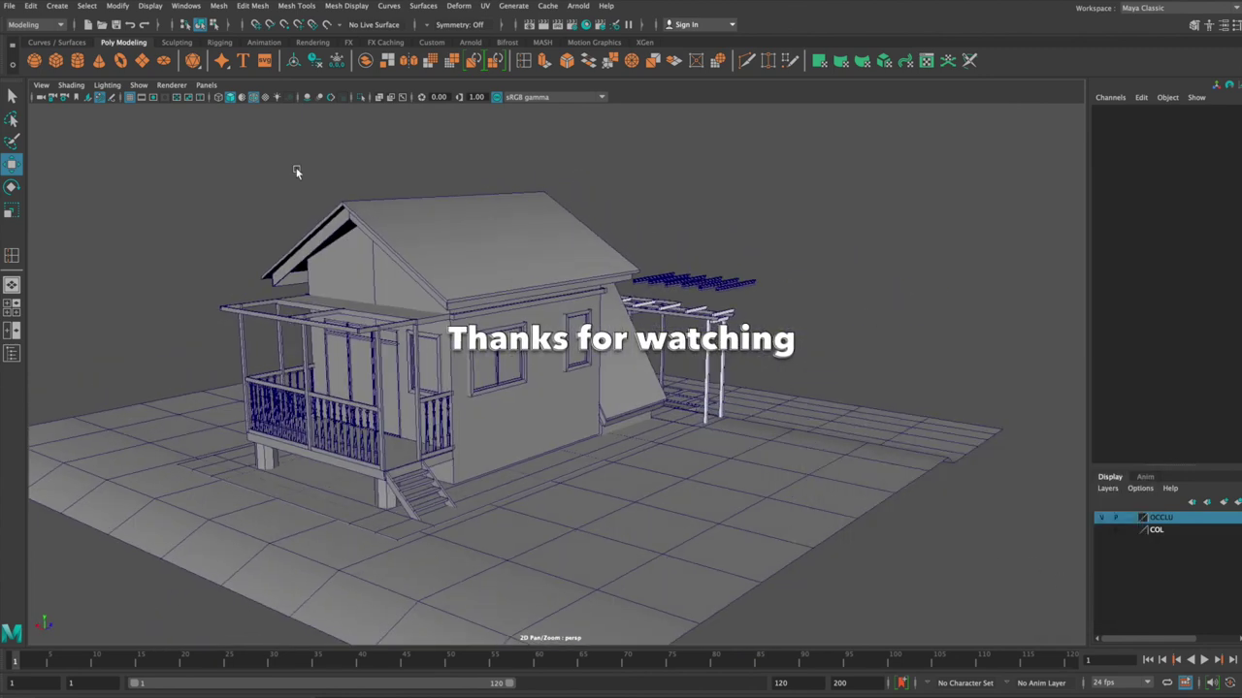